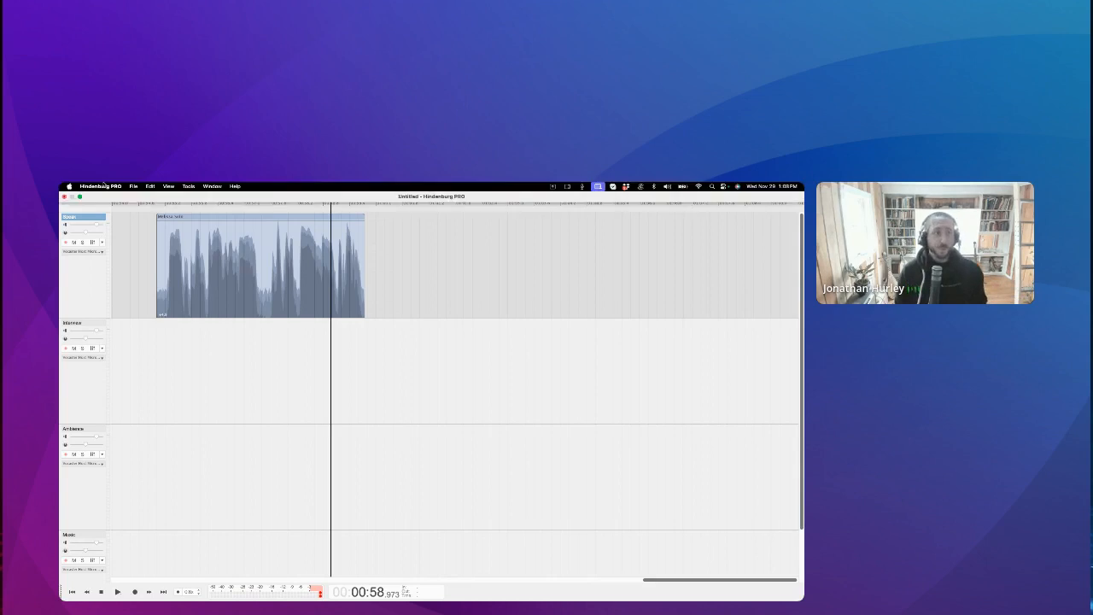
- Look through the Interface preferences, including the UI theme choices, and close the Preferences window
left_click(103, 186)
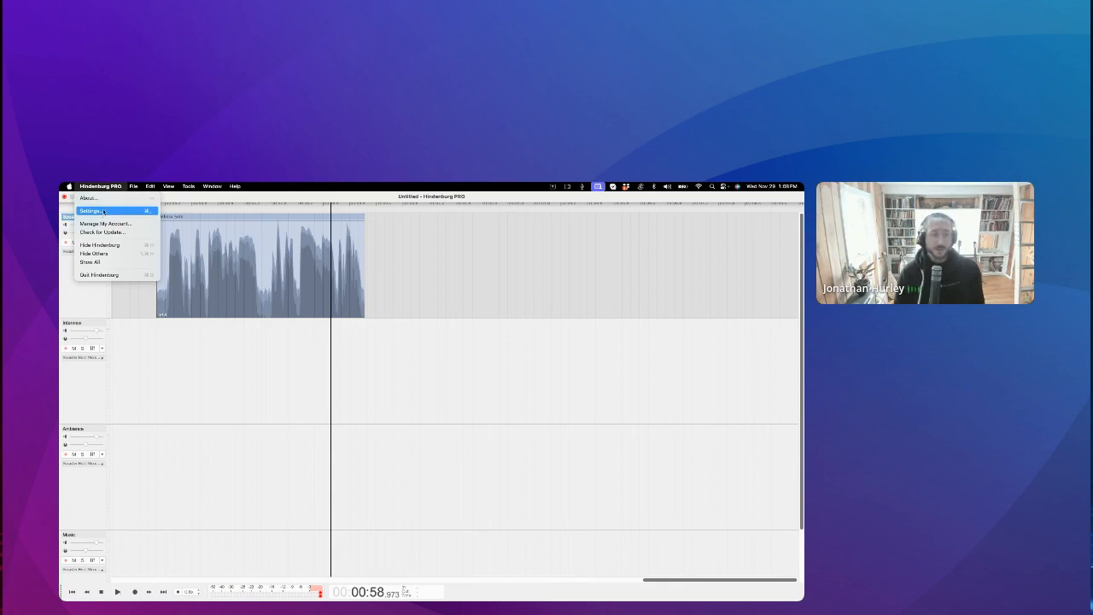
left_click(103, 210)
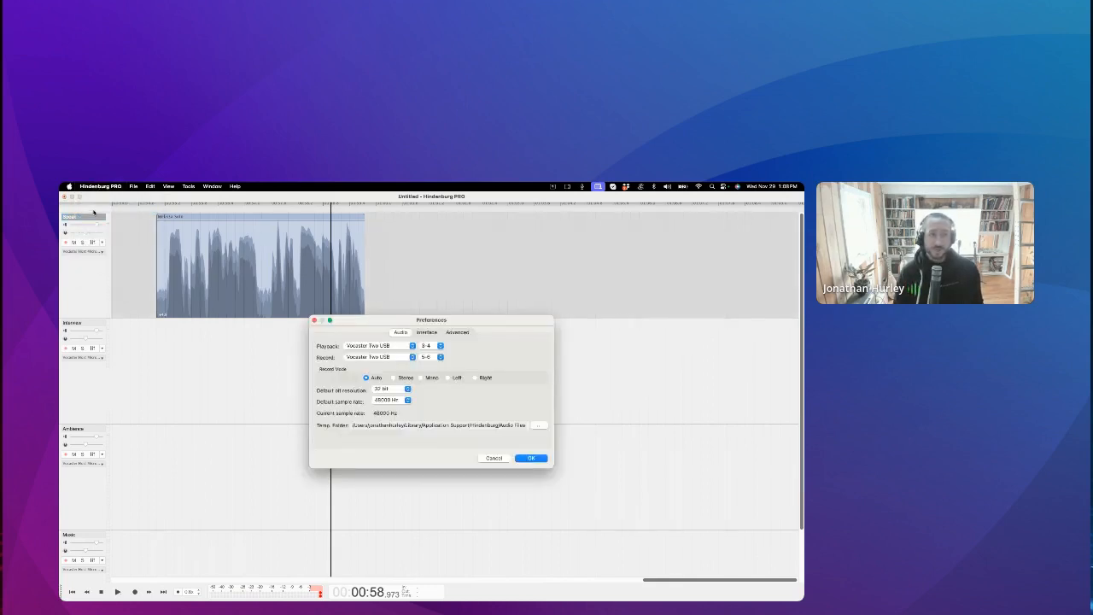
left_click(425, 332)
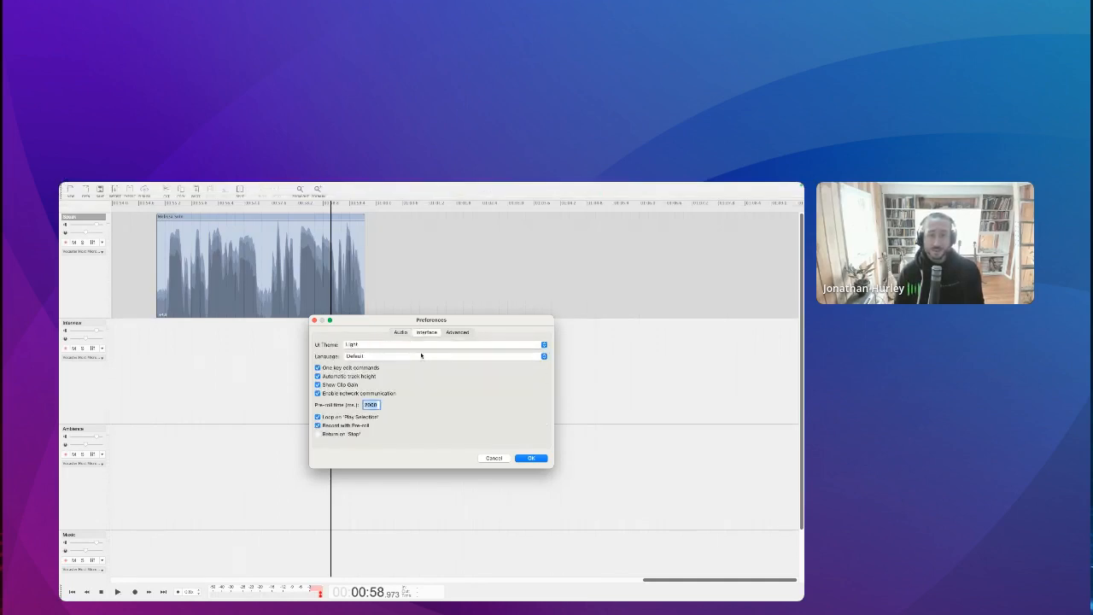
left_click(365, 344)
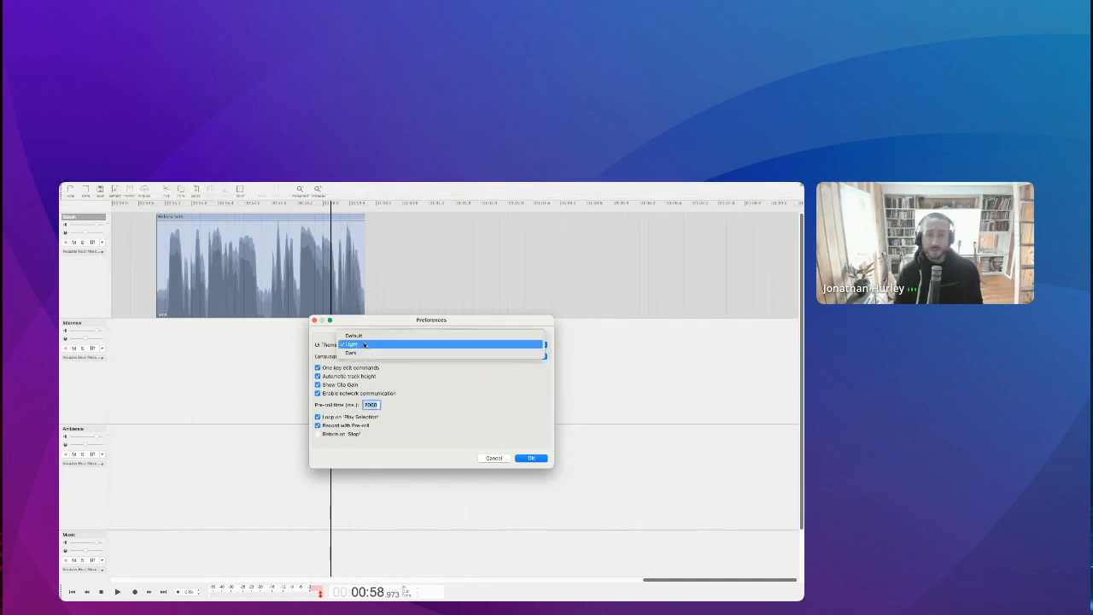
left_click(376, 323)
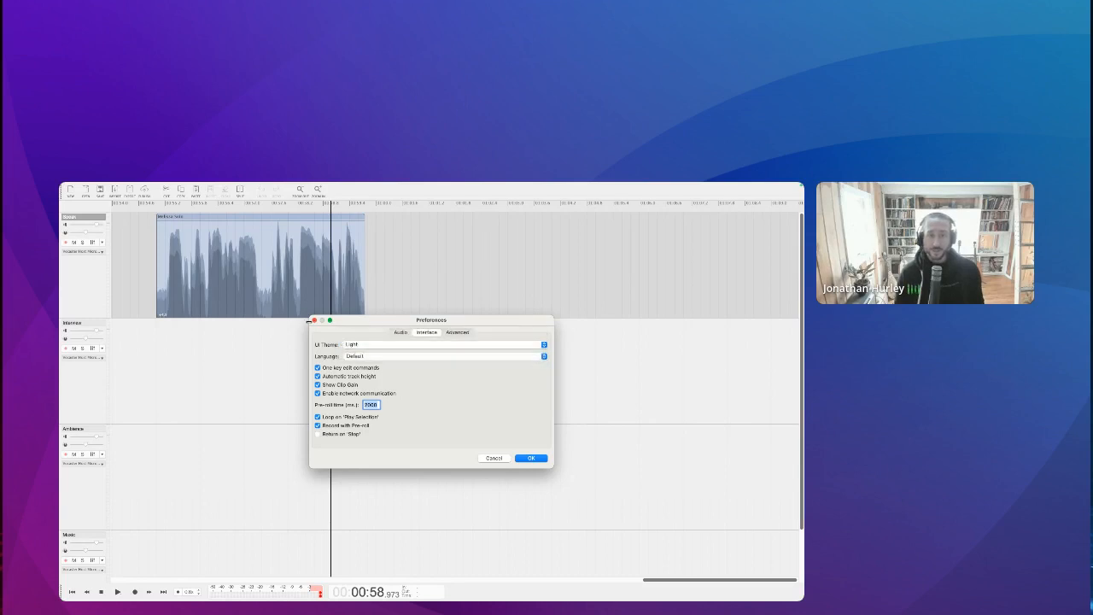
left_click(313, 321)
mouse_move(204, 185)
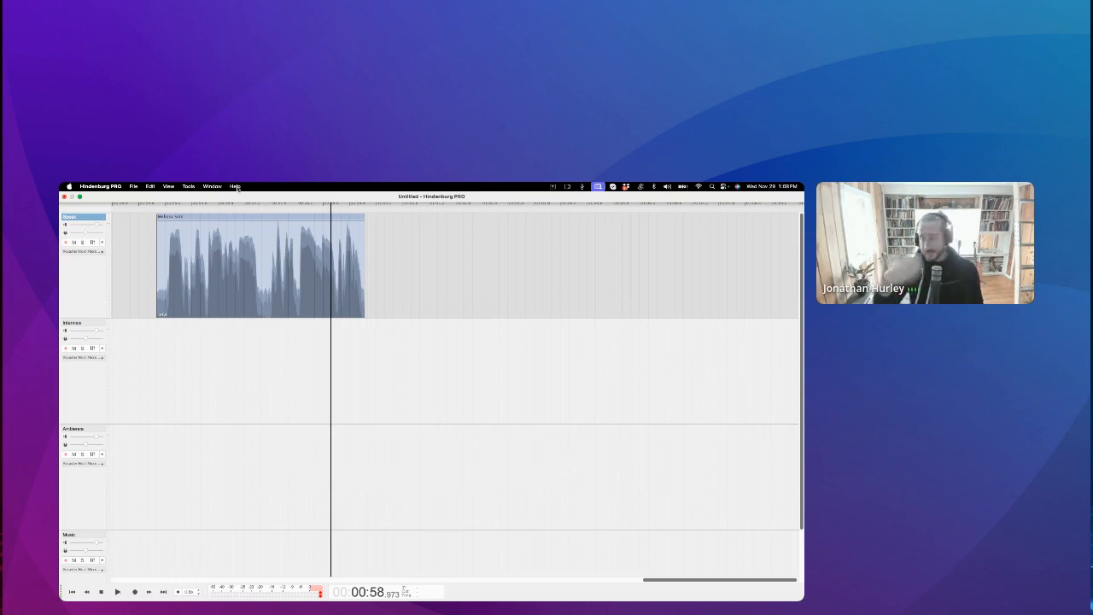
- Add the Equalizer, Compressor and Noise Reduction effects to the Speak track's effects rack
left_click(421, 273)
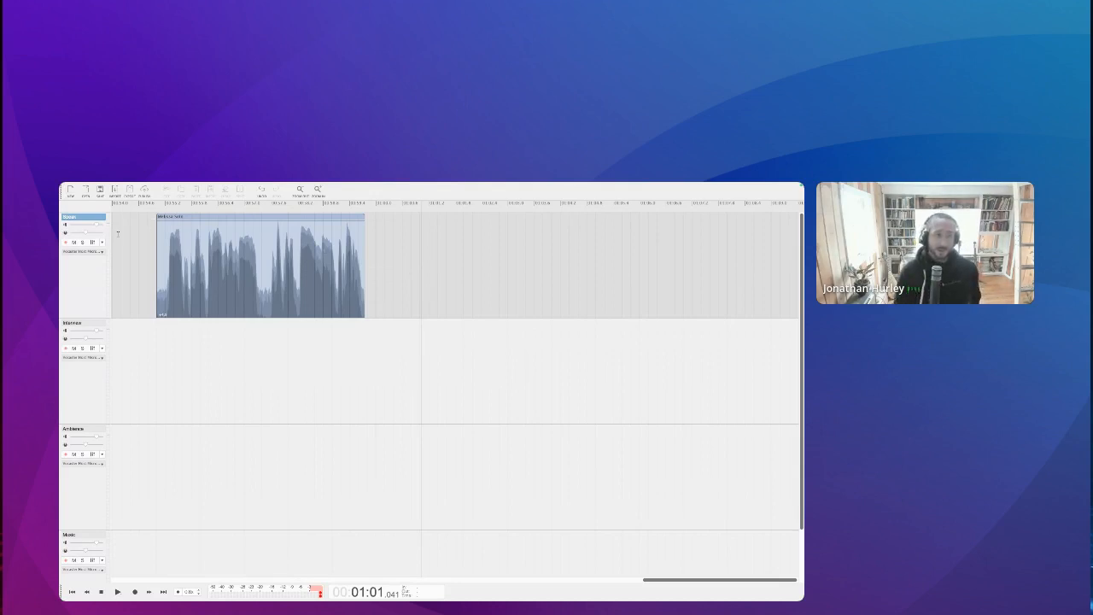
left_click(93, 242)
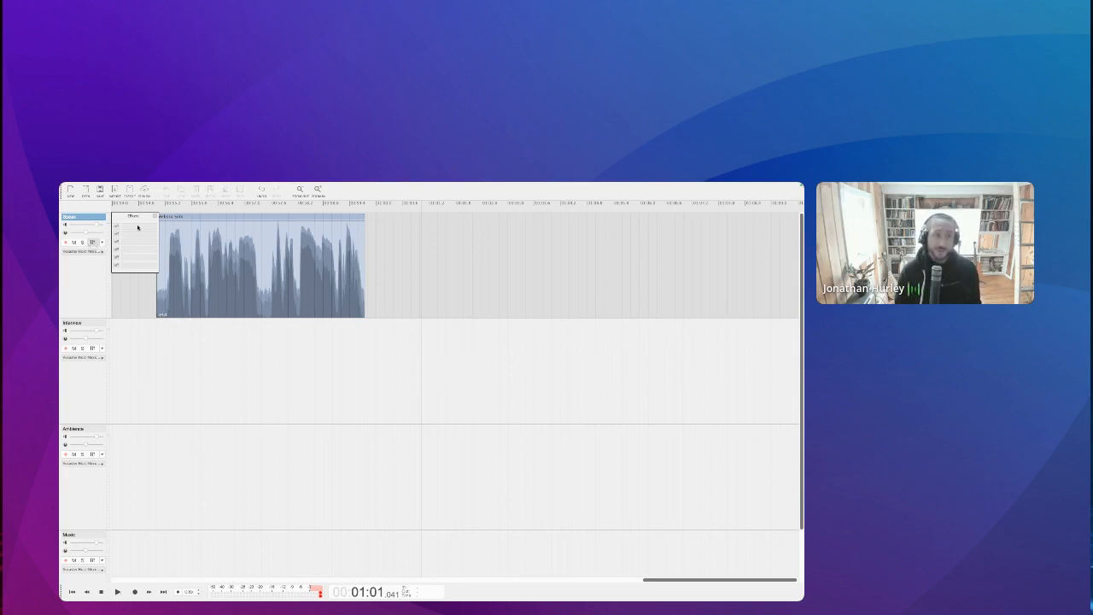
left_click(138, 227)
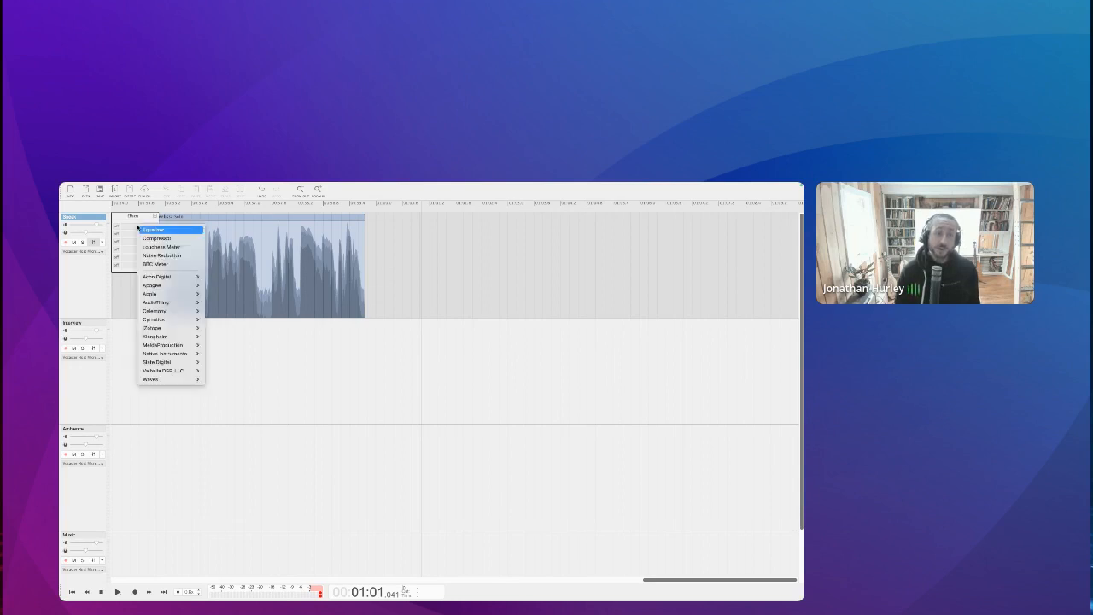
left_click(145, 230)
left_click(142, 235)
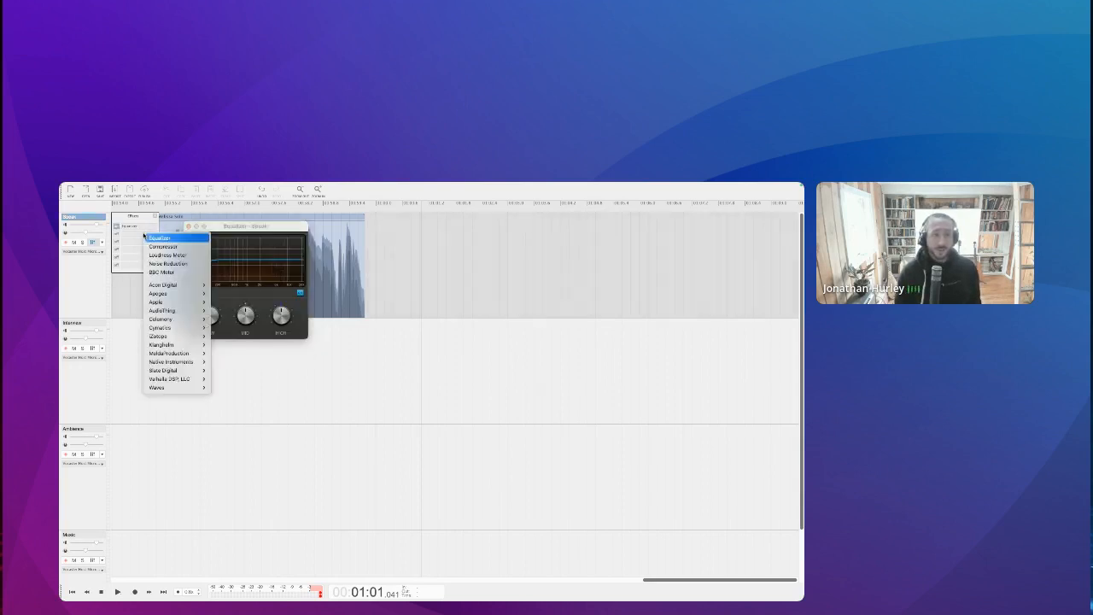
key("Escape")
left_click(146, 247)
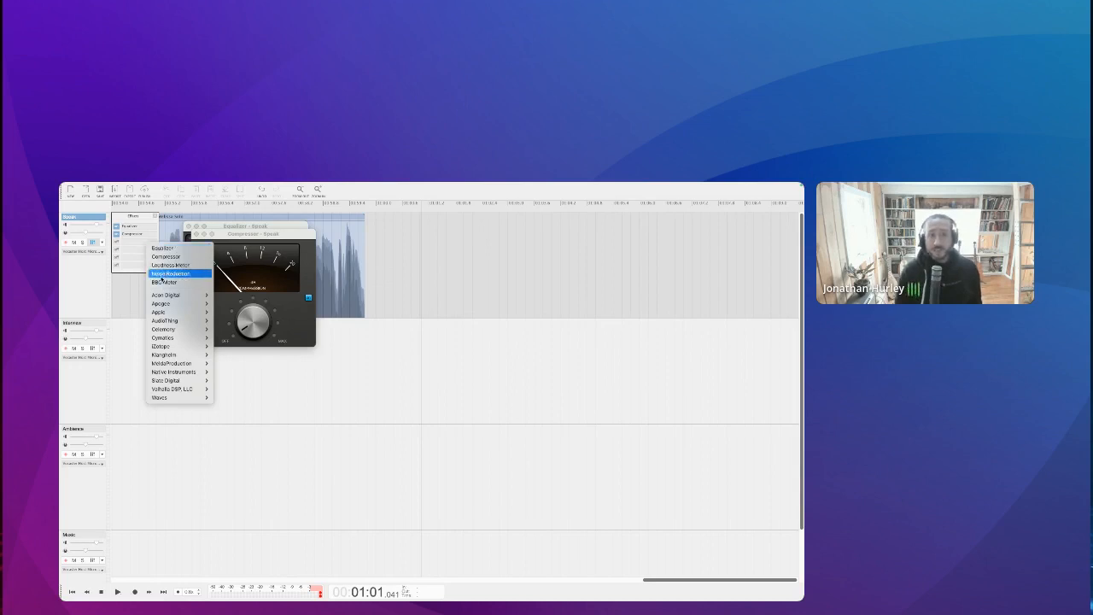
left_click(161, 274)
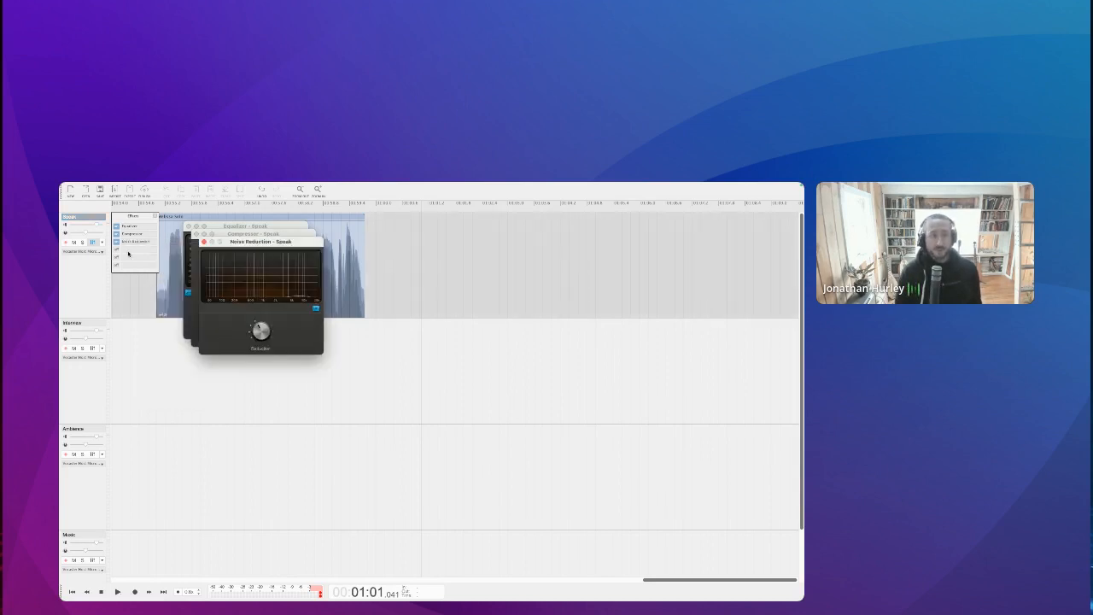
- Learn a voice profile from the audio on the Speak track
left_click(129, 250)
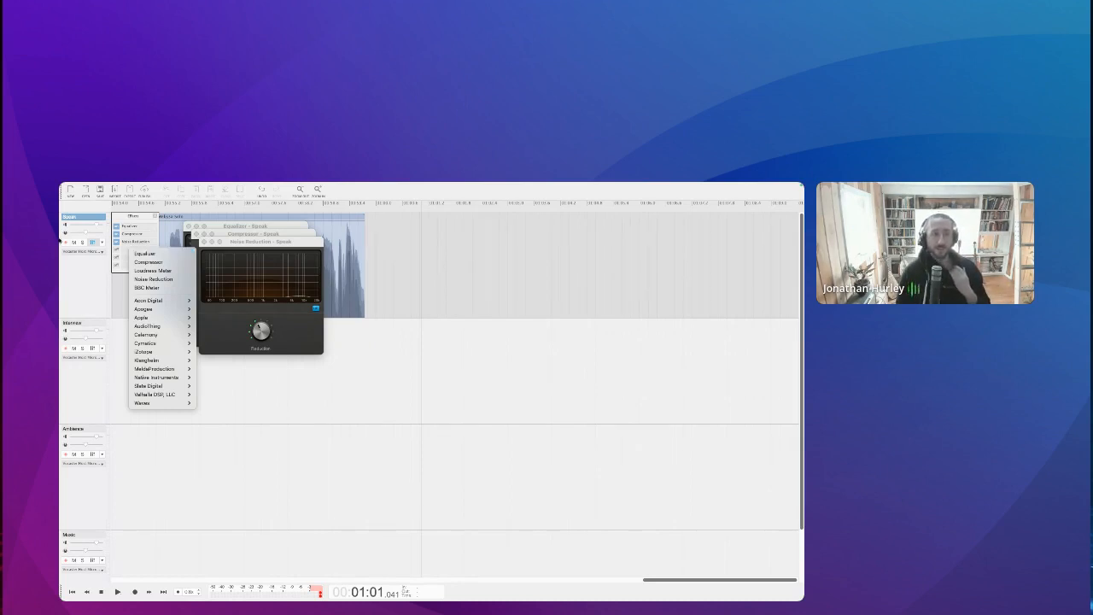
left_click(103, 243)
left_click(102, 252)
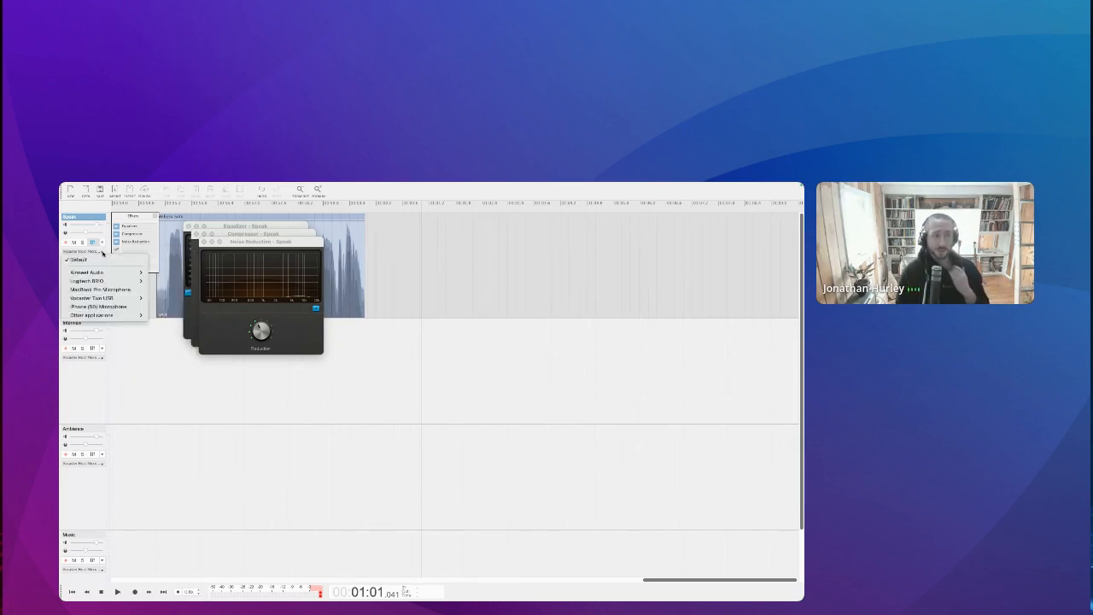
left_click(103, 245)
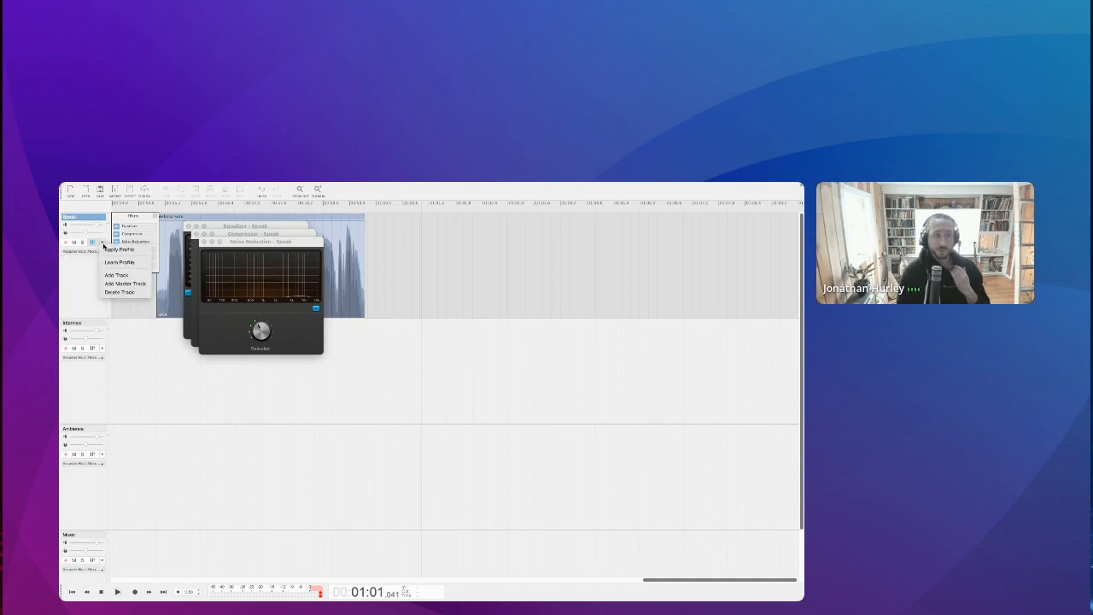
left_click(119, 262)
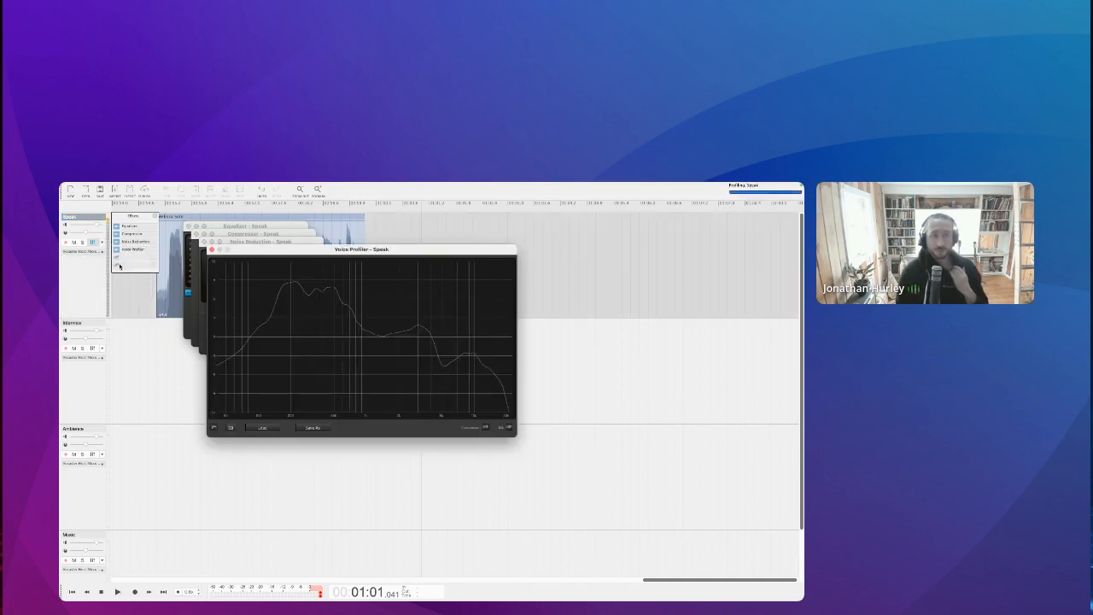
- Spread out the overlapping effect windows, close Noise Reduction and bring the Voice Profiler to the front
left_click_drag(332, 245, 431, 250)
left_click_drag(255, 249, 244, 316)
left_click_drag(252, 235, 338, 250)
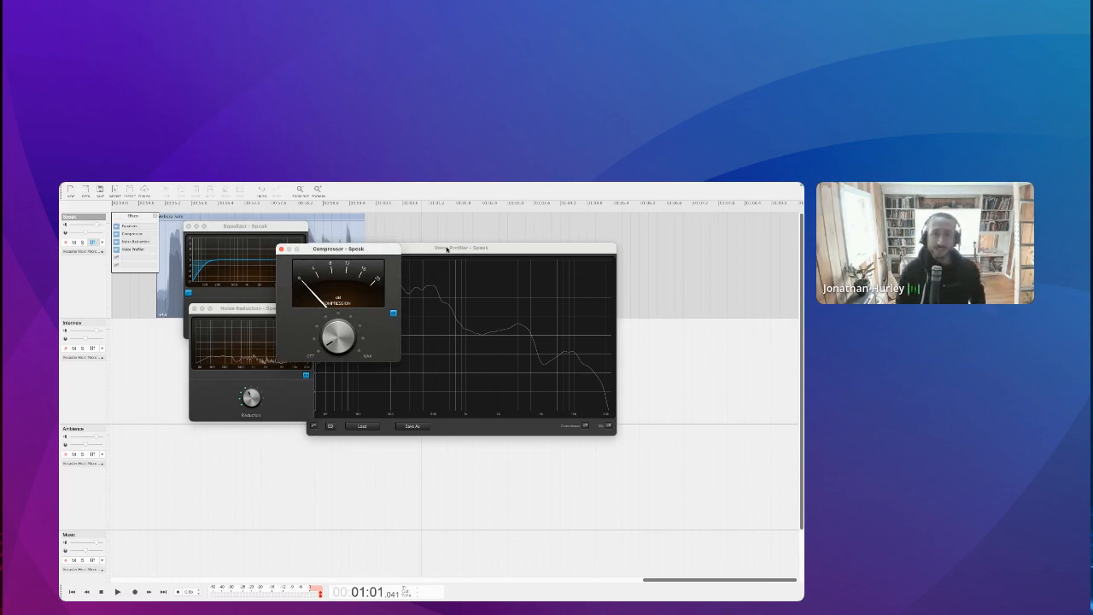
left_click(194, 308)
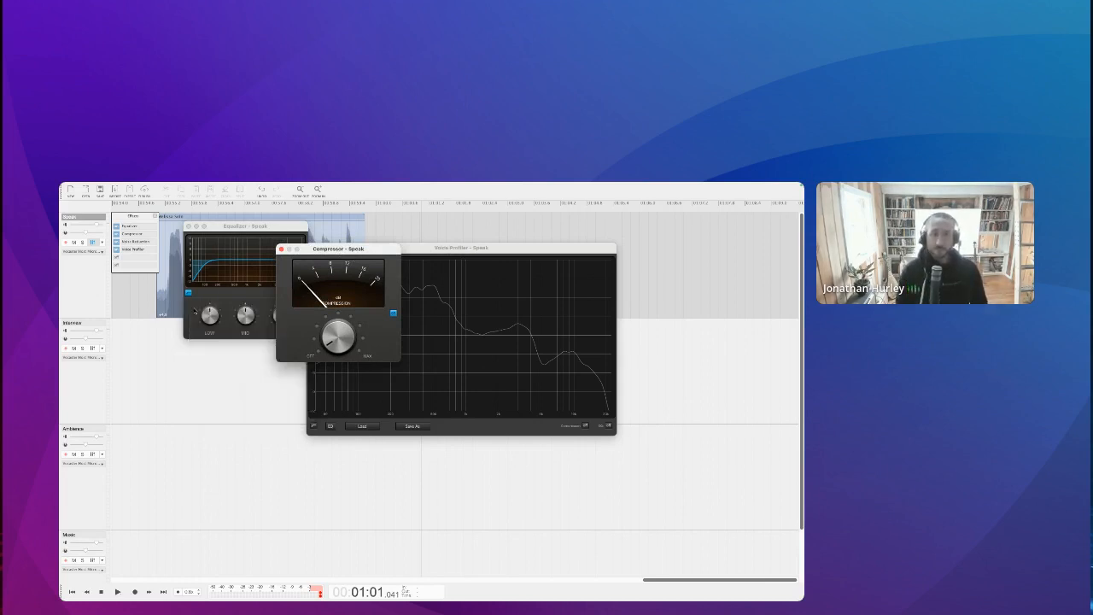
left_click(449, 273)
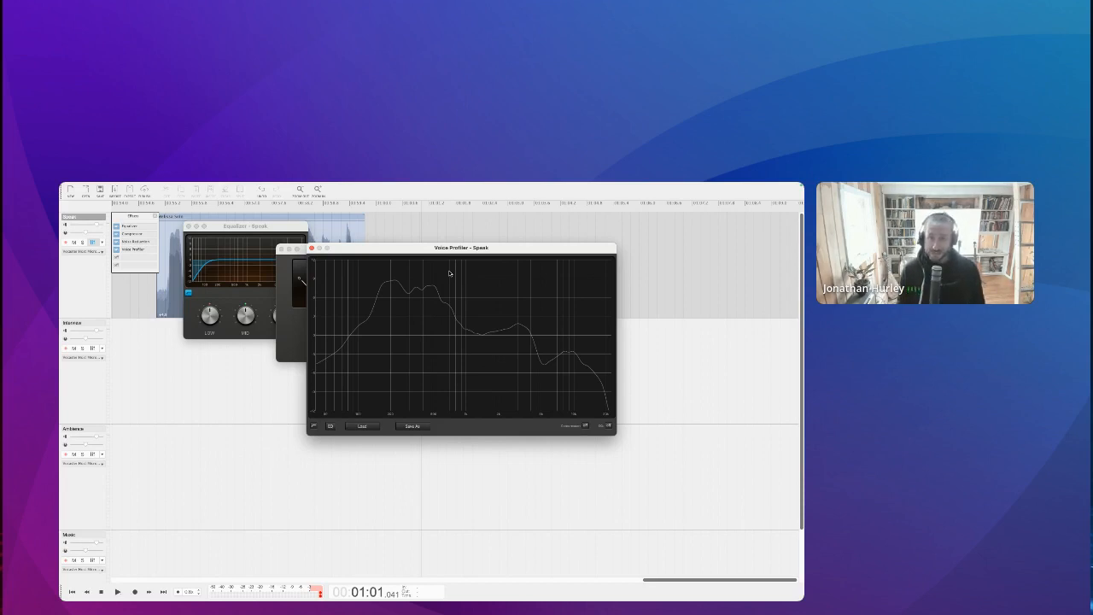
- Try switching the Voice Profiler's compression on and off for the Speak track
left_click(165, 313)
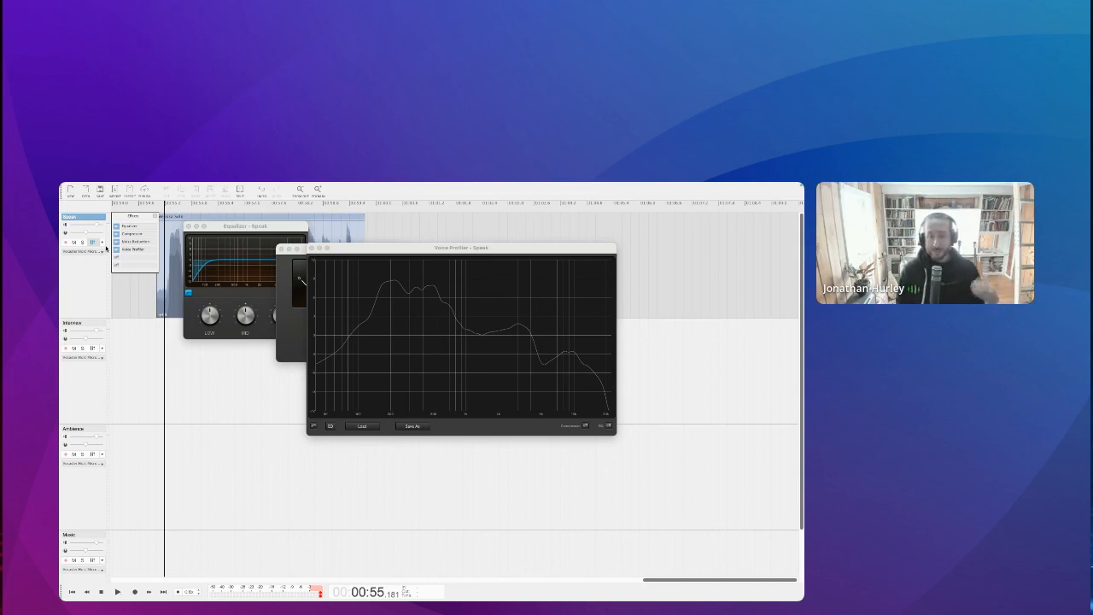
left_click(585, 426)
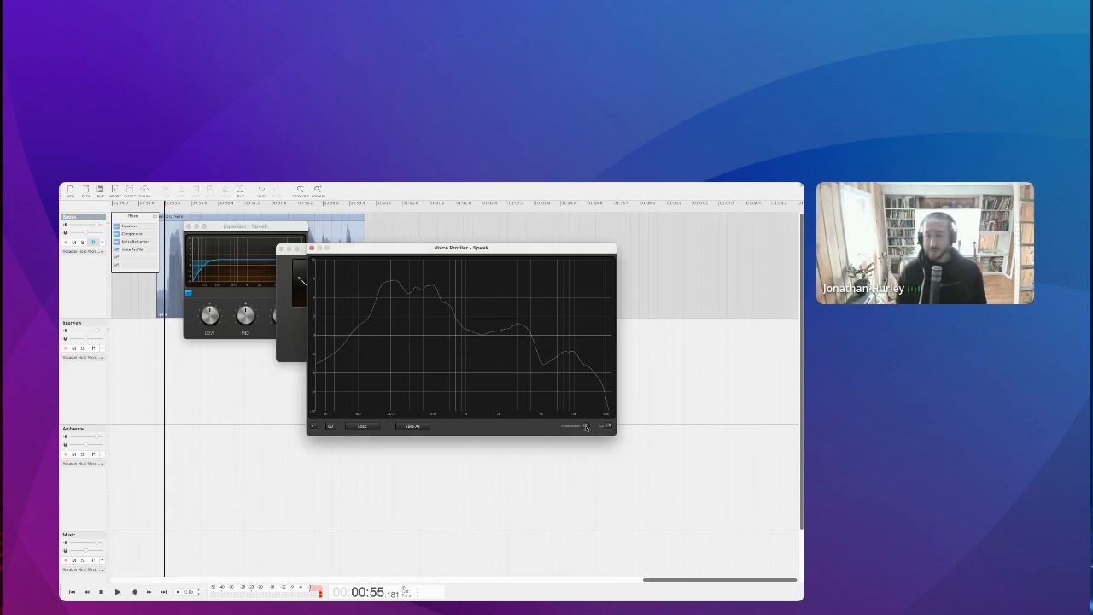
left_click(584, 426)
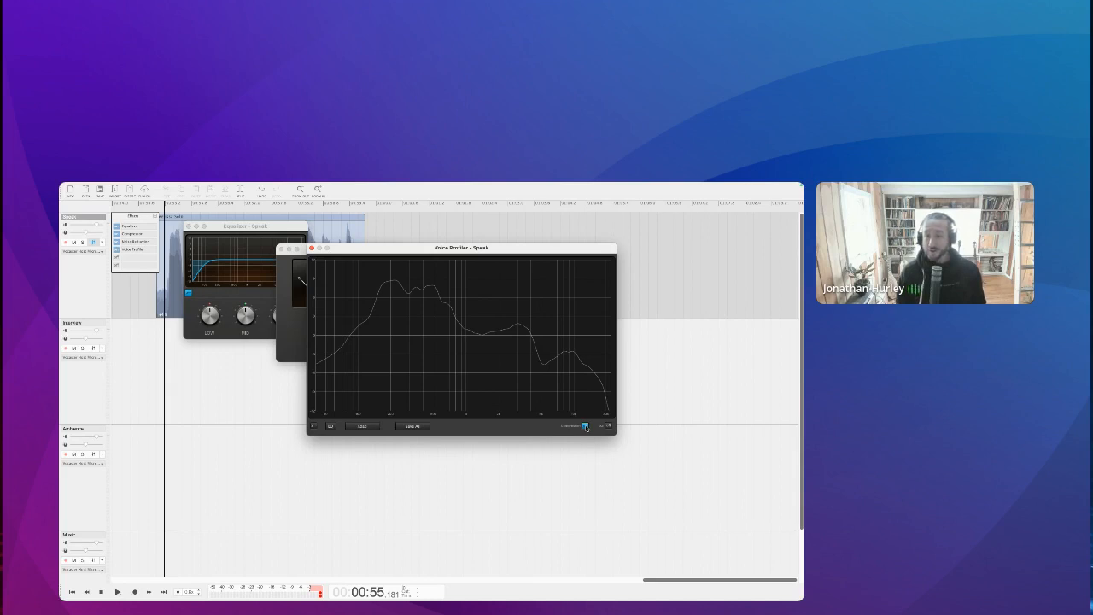
left_click(585, 426)
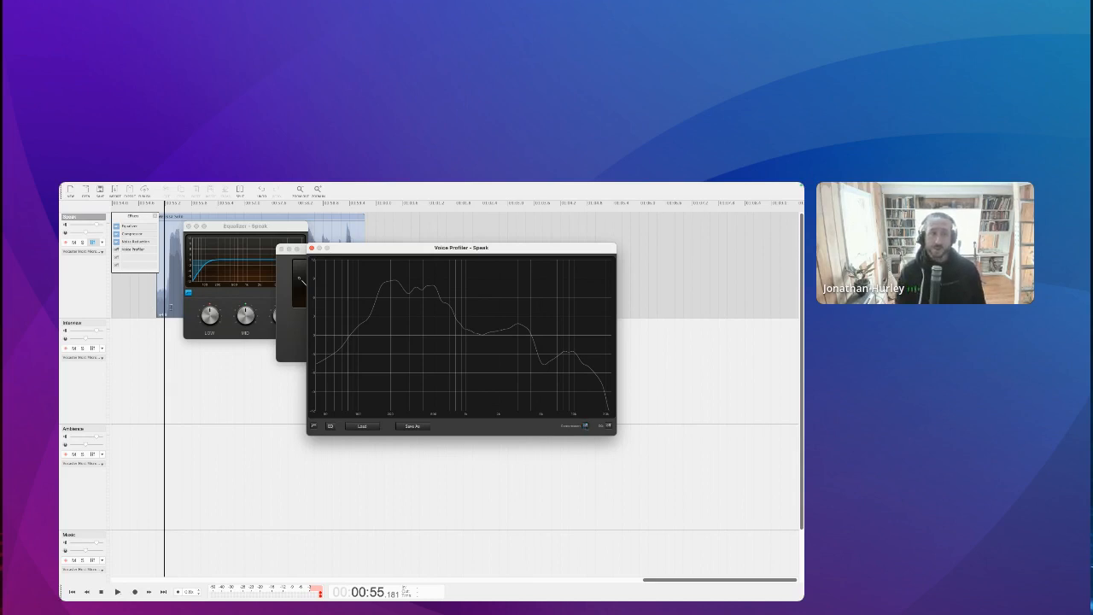
- Play back the Speak clip from near its beginning, stop playback and close the Voice Profiler window
left_click(167, 305)
key("space")
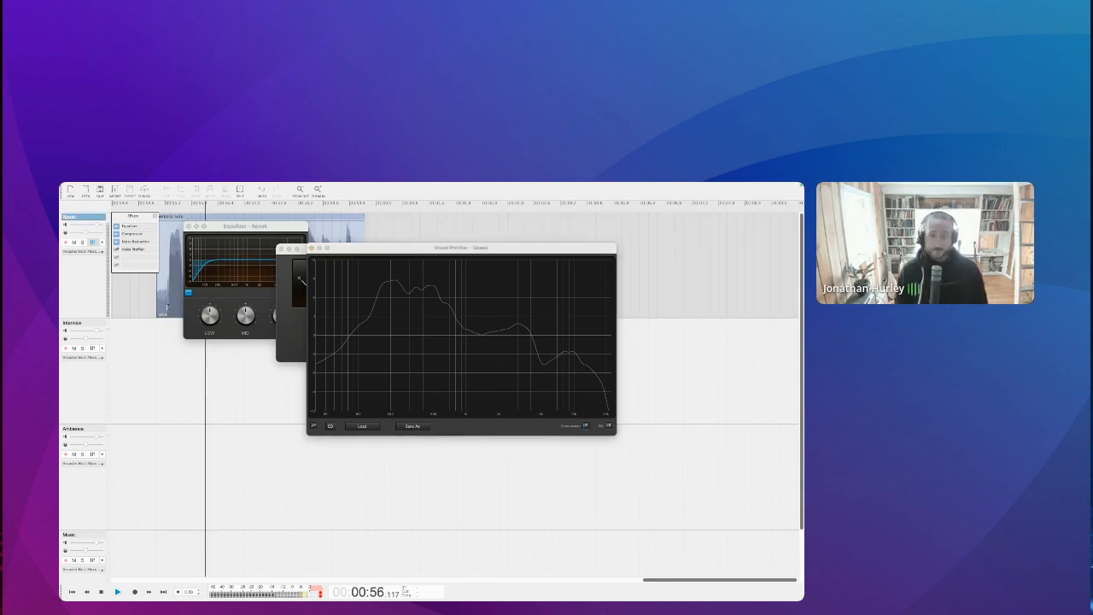
key("space")
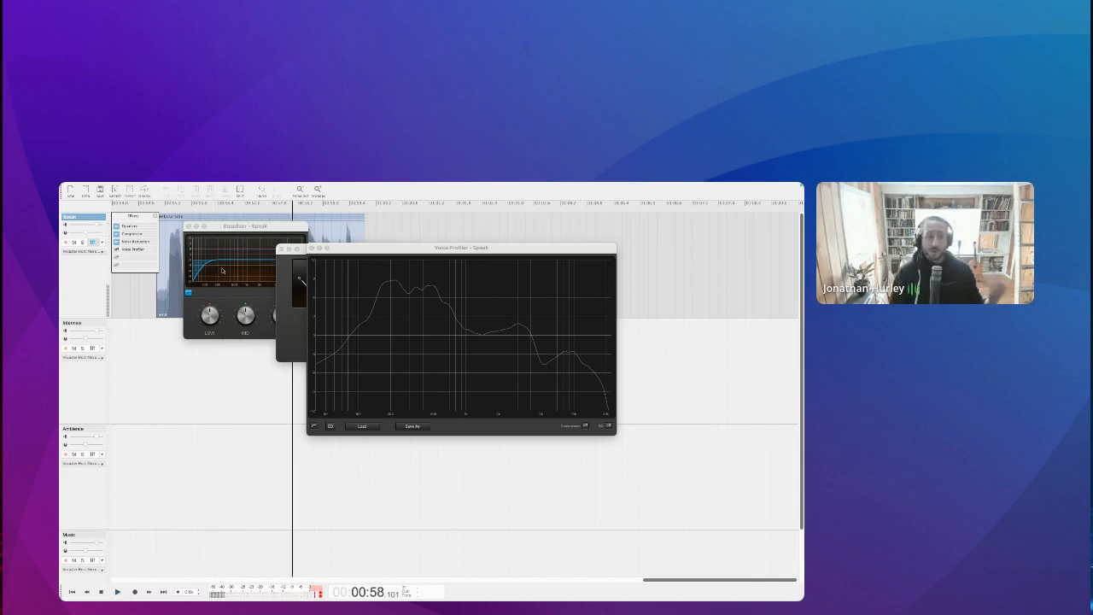
left_click(311, 248)
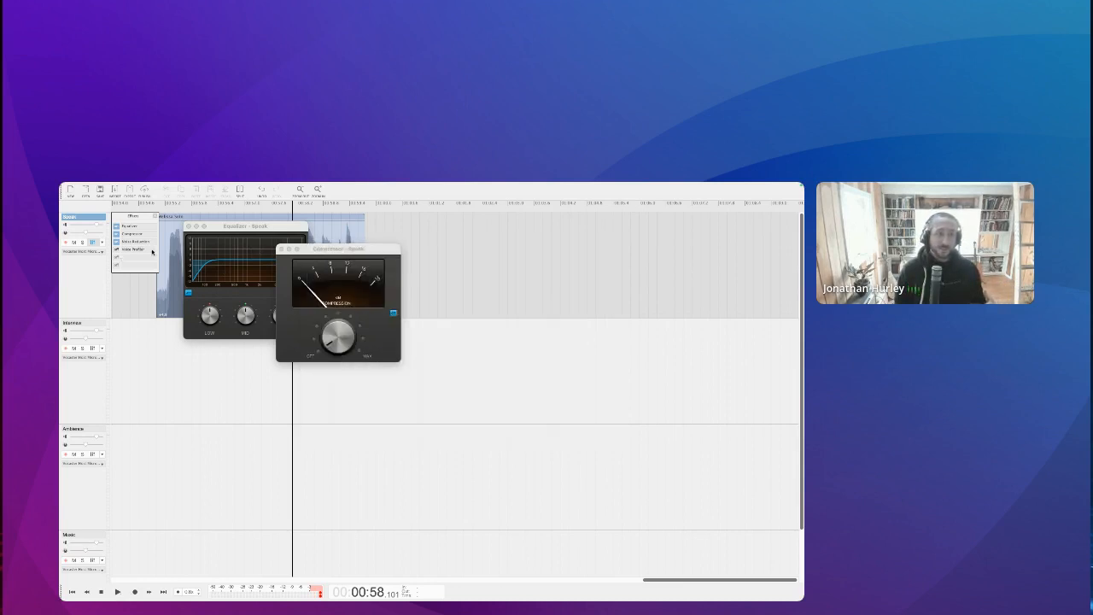
- Apply the voice profile to the Speak track and dismiss the message
left_click(103, 253)
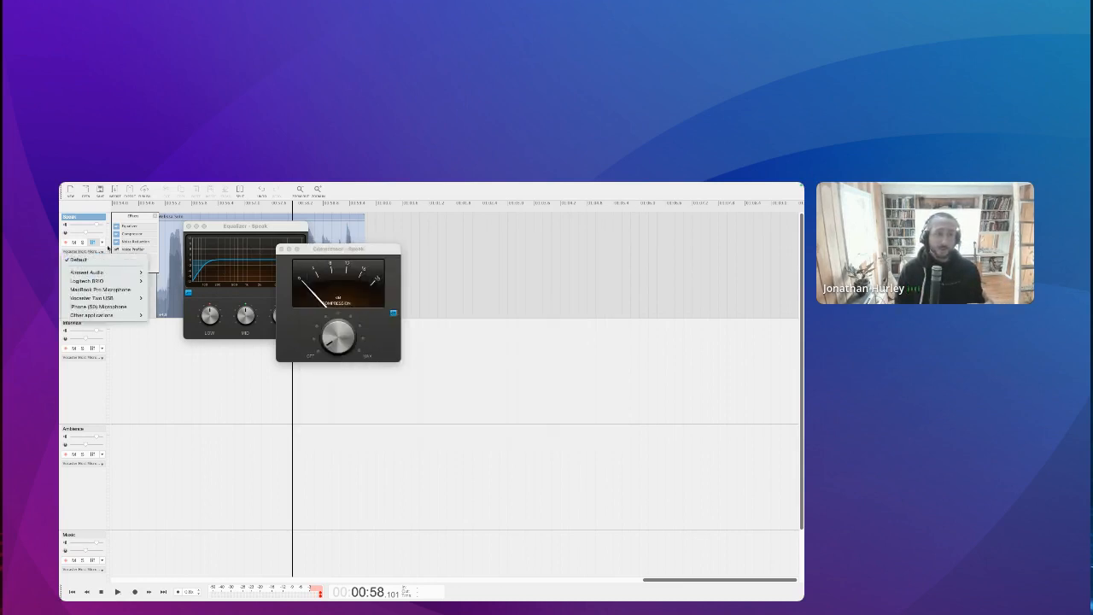
left_click(103, 245)
left_click(104, 243)
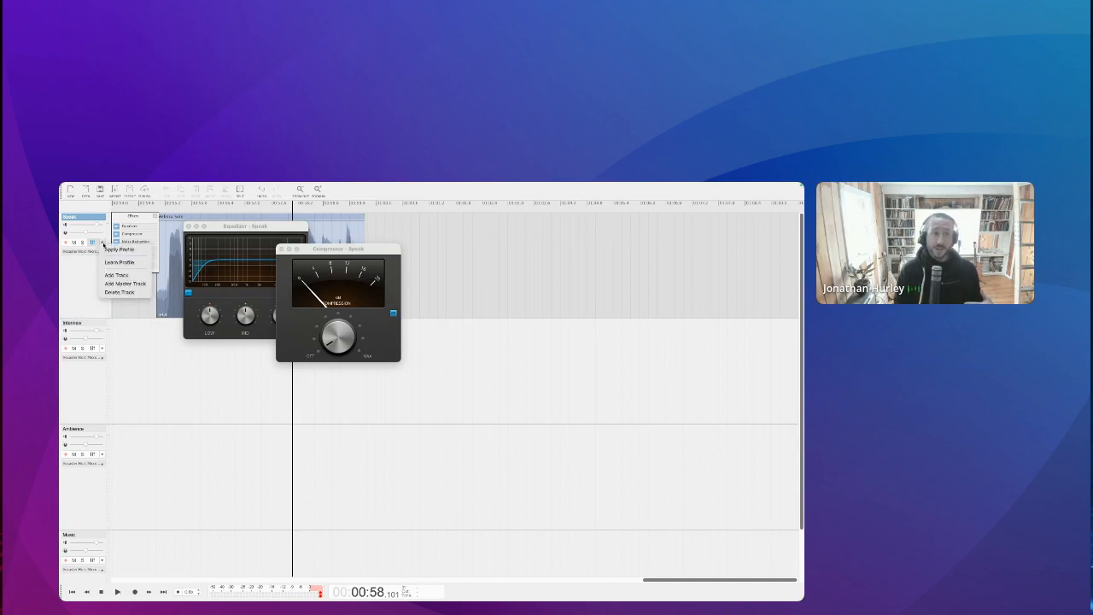
left_click(114, 251)
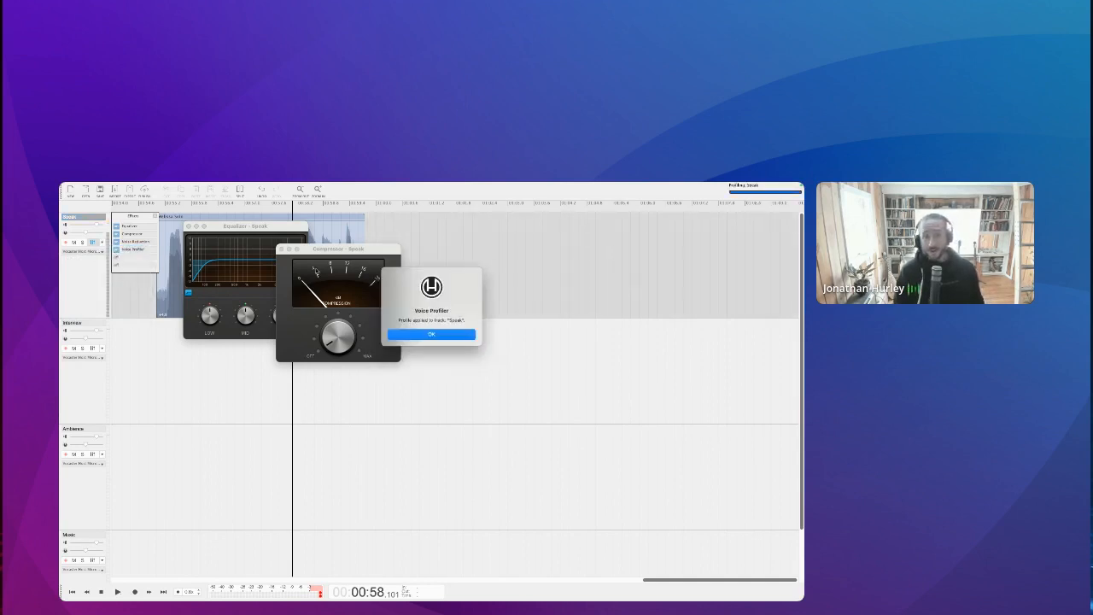
left_click(424, 332)
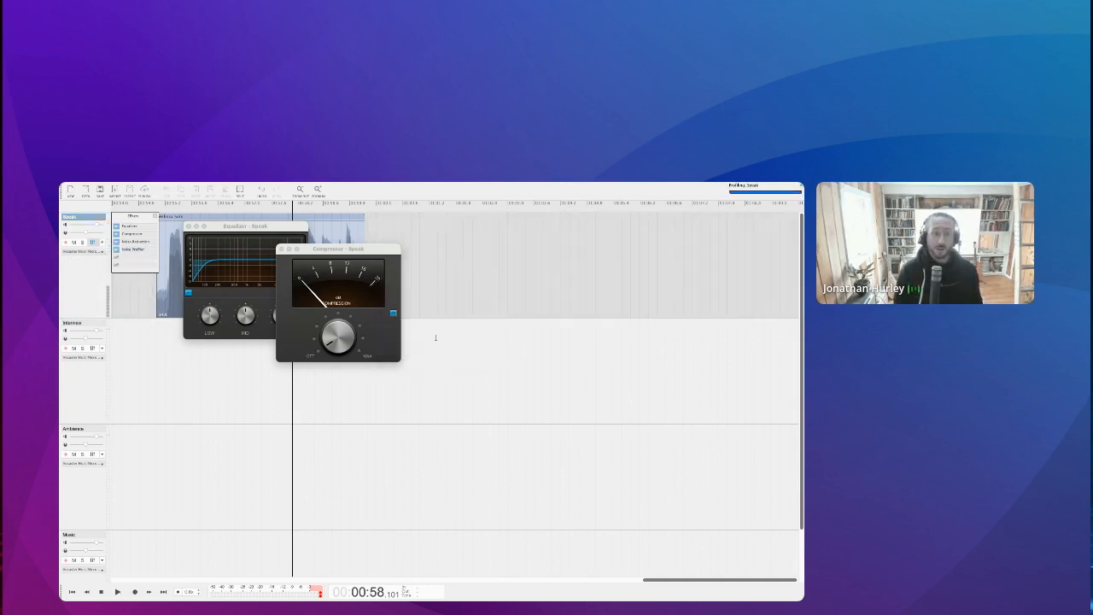
- Examine the applied profile's curves in the Voice Profiler, and close the Voice Profiler and Compressor windows
double_click(142, 253)
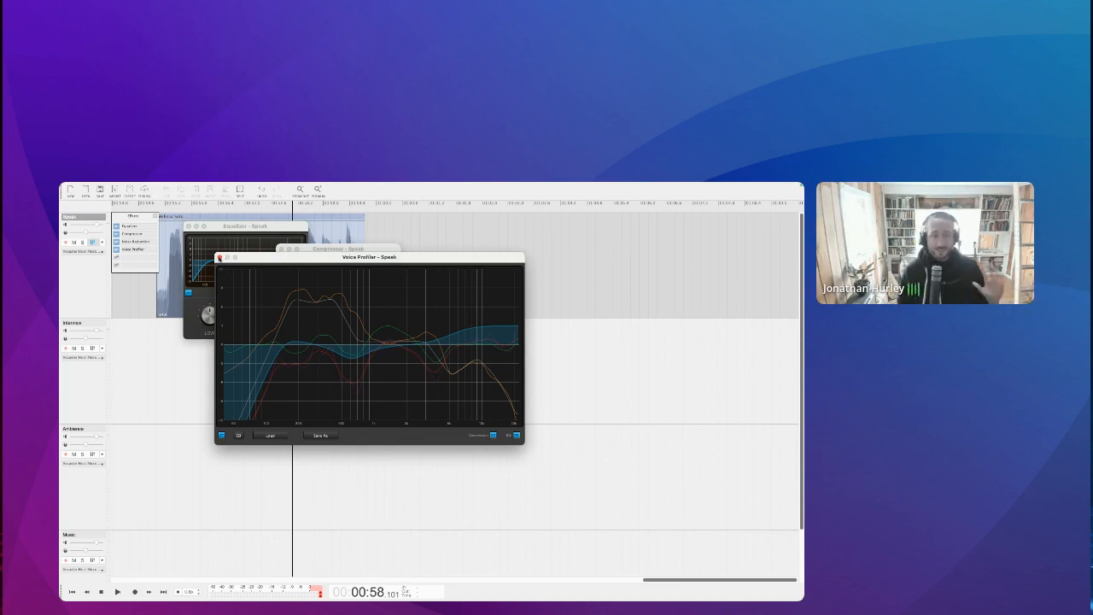
left_click(220, 257)
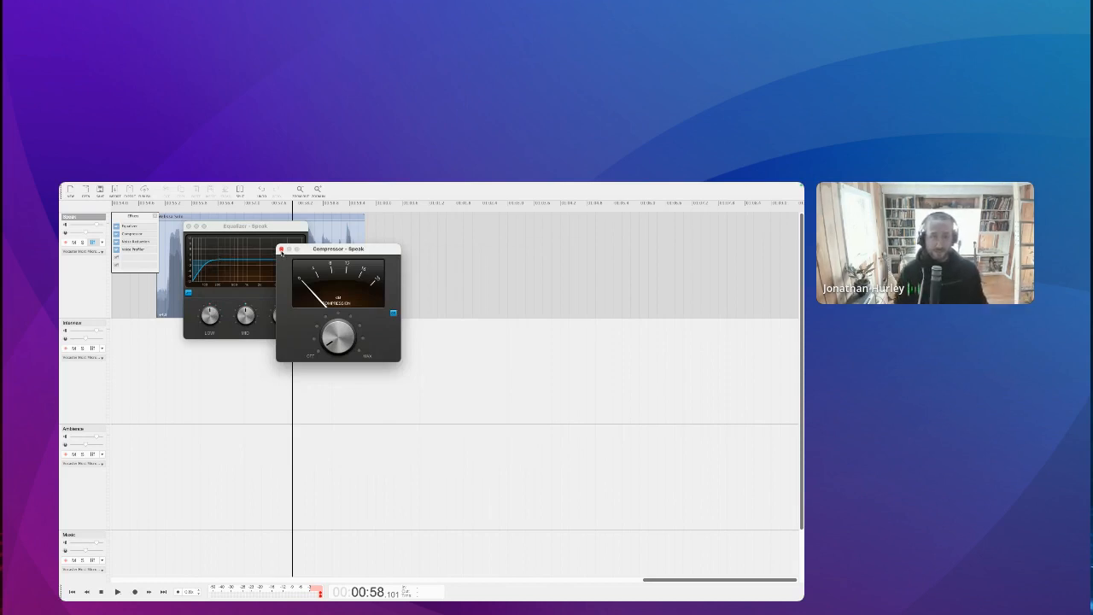
left_click(280, 249)
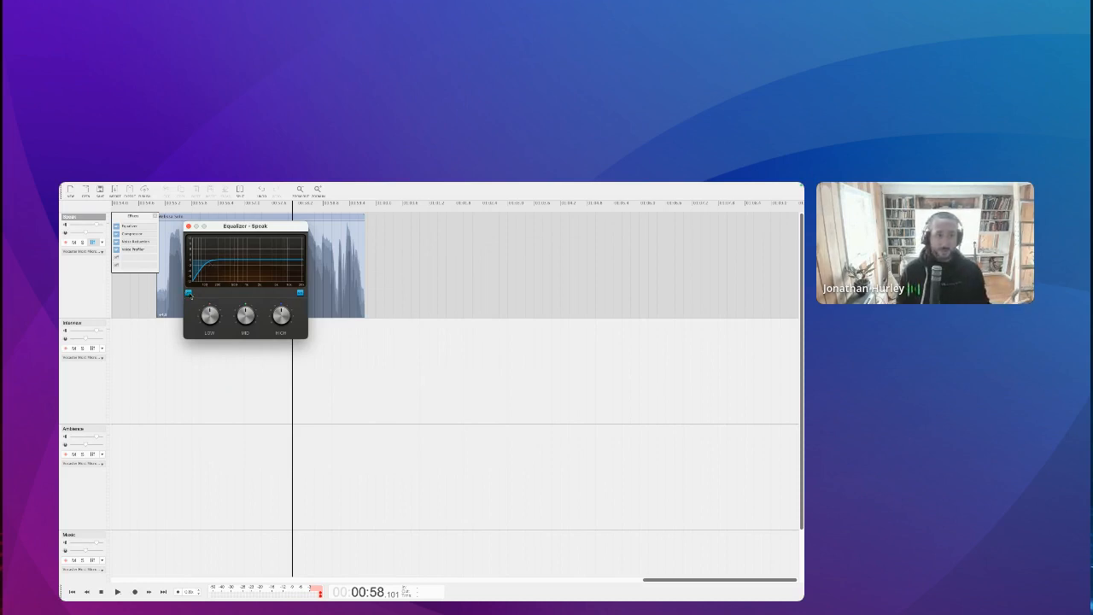
- Turn off the Equalizer's low-cut filter and bypass the Voice Profiler and Noise Reduction effects on the Speak track
left_click(188, 292)
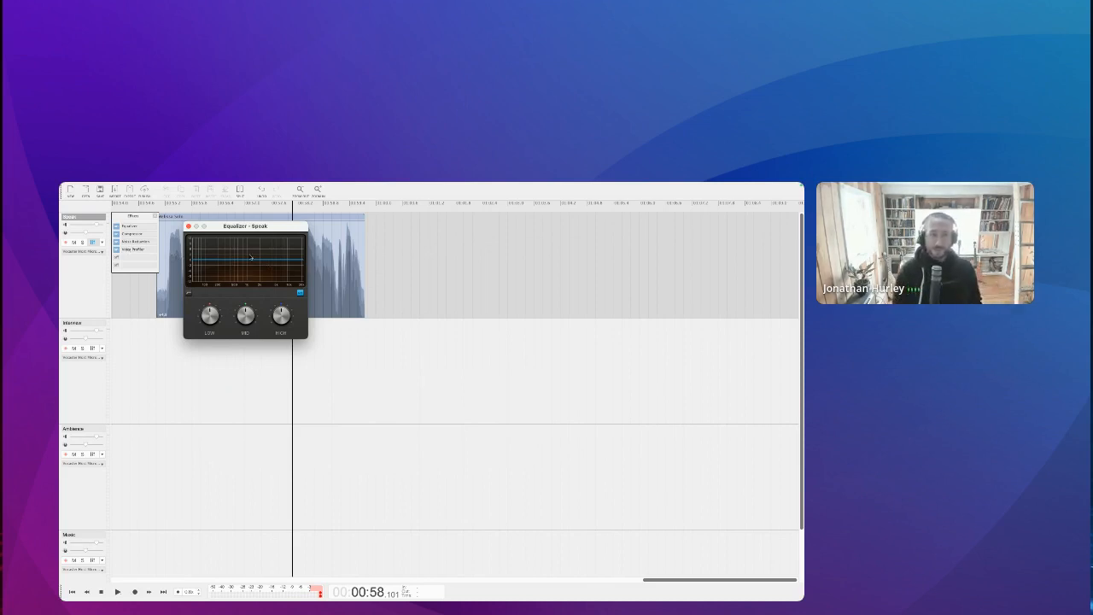
left_click(117, 250)
left_click(117, 243)
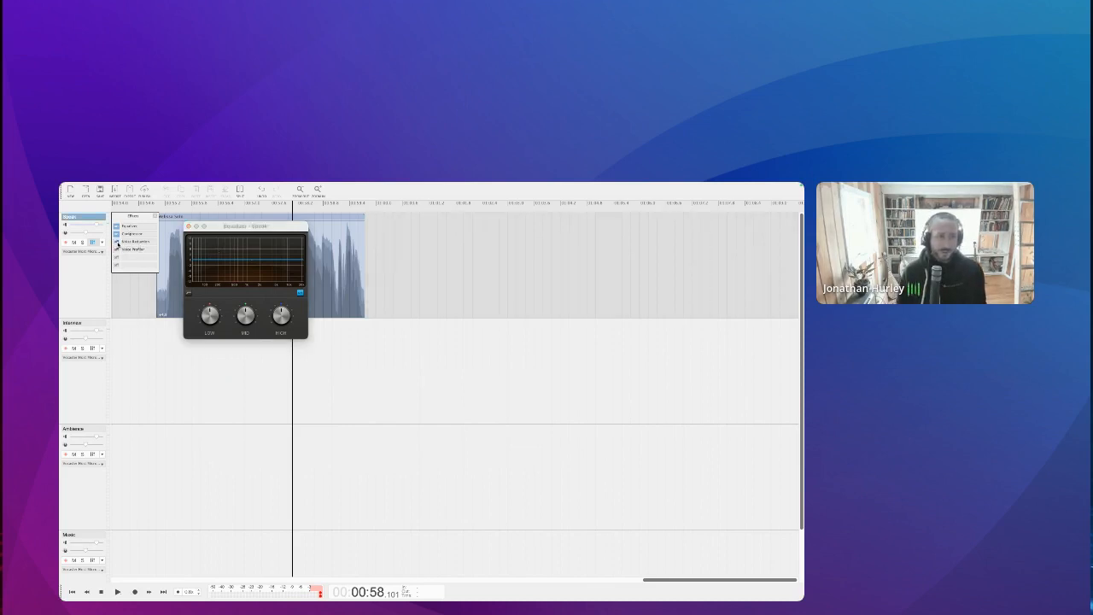
- Bypass the Compressor on the Speak track, keep the Equalizer active, and move the Equalizer window clear of the clip's start
left_click(117, 234)
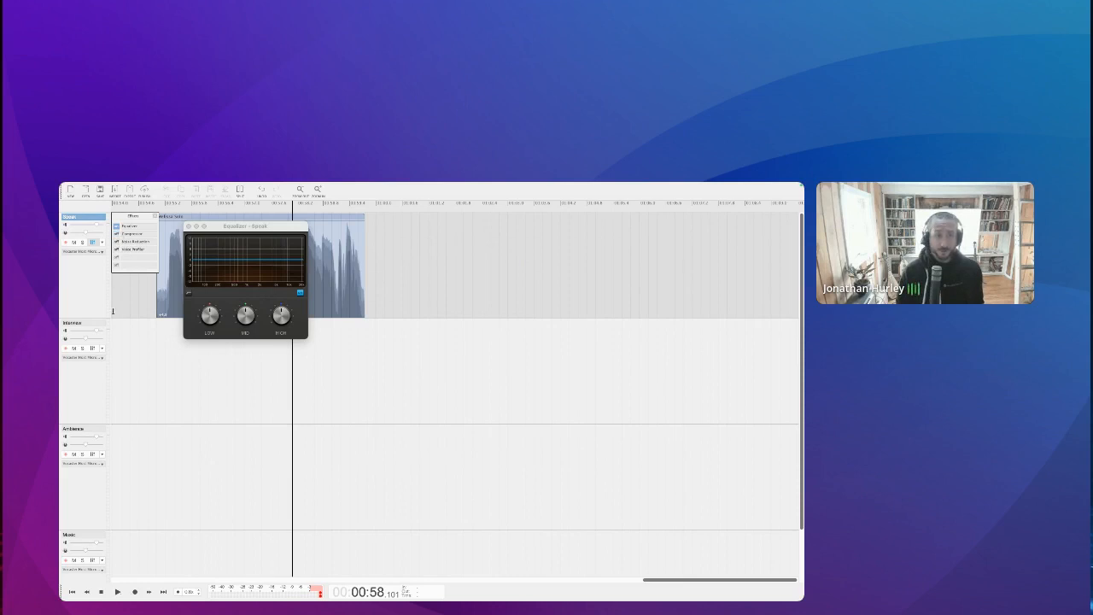
left_click(117, 226)
left_click(116, 234)
left_click(117, 226)
left_click(117, 234)
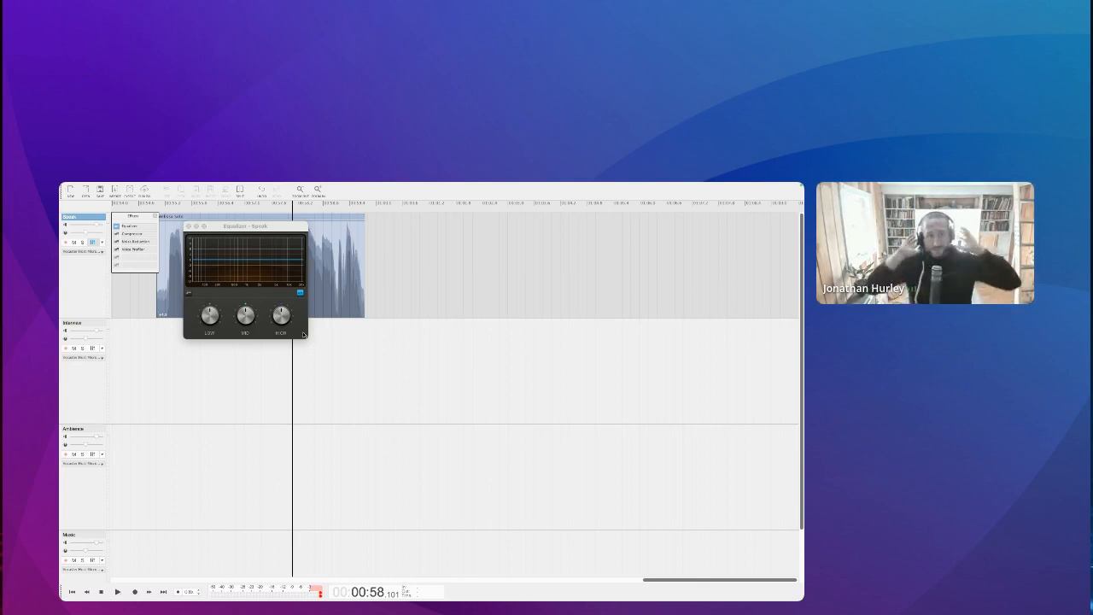
left_click_drag(270, 227, 426, 266)
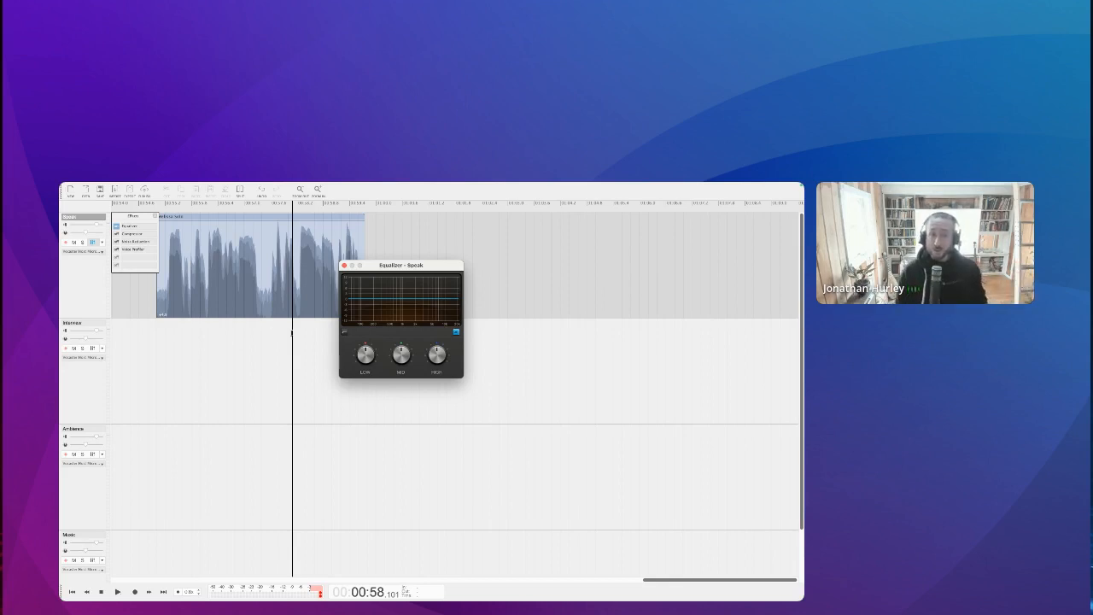
- Slightly reduce the lowest and highest frequencies on the Equalizer curve and play the Speak clip from near its start
mouse_move(359, 298)
left_mouse_down()
mouse_move(357, 330)
mouse_move(373, 327)
mouse_move(350, 301)
left_mouse_up()
left_click_drag(458, 300, 444, 301)
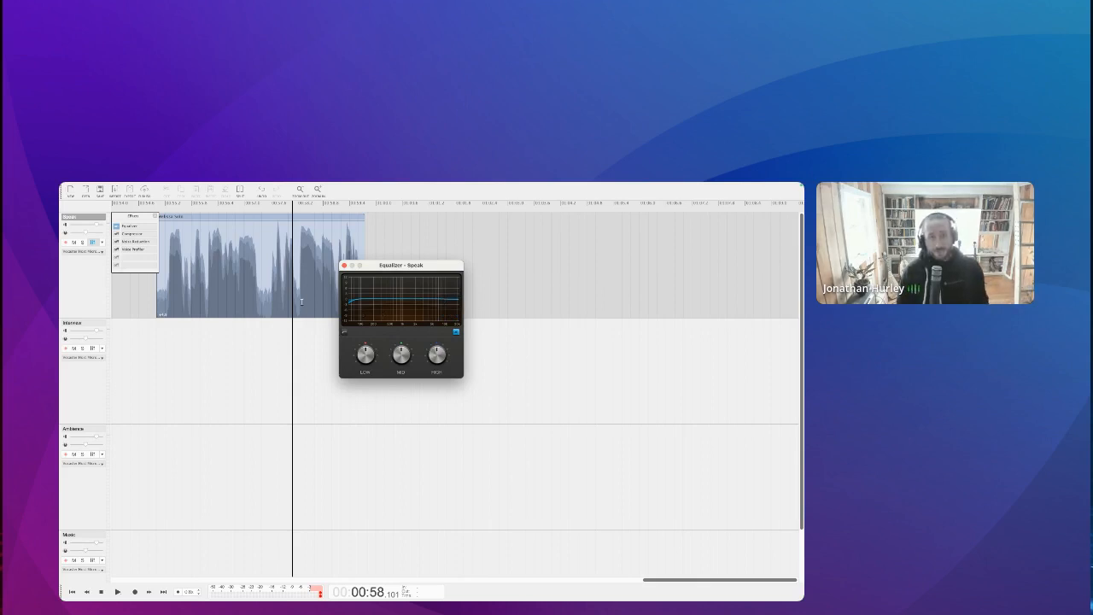
left_click(191, 304)
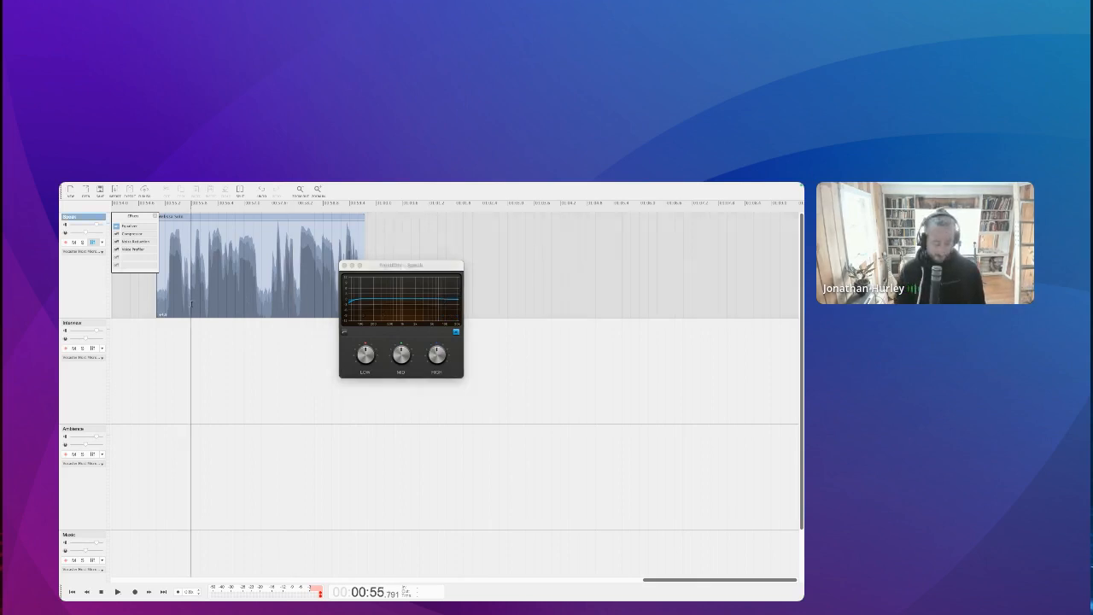
key("space")
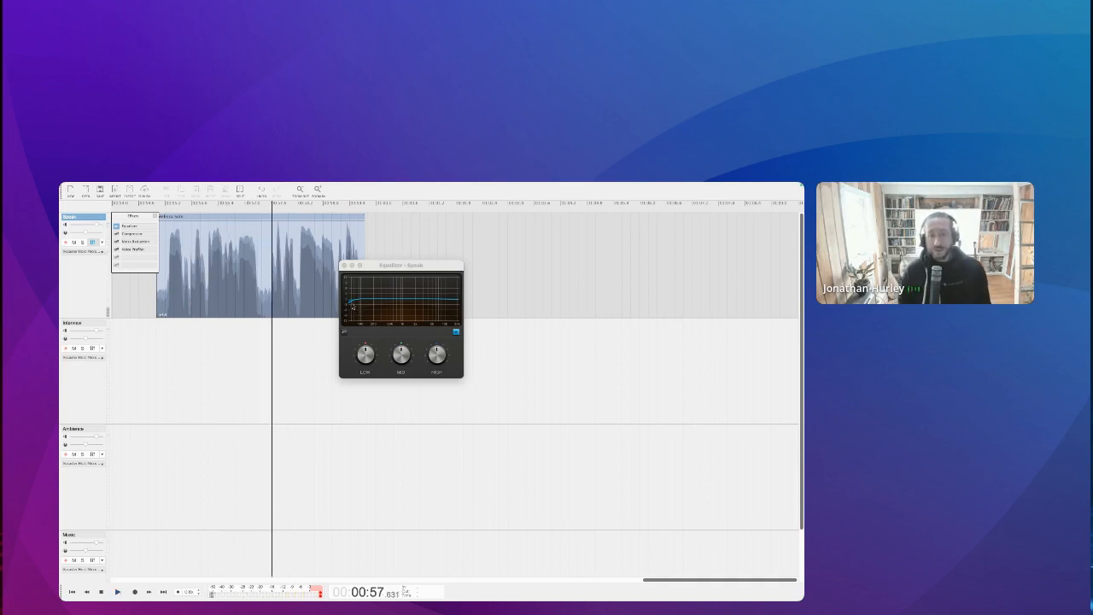
- Audition the Speak clip with the Equalizer's low cutoff raised into the midrange, and return the cutoff to the lowest frequencies
left_click_drag(351, 306, 411, 315)
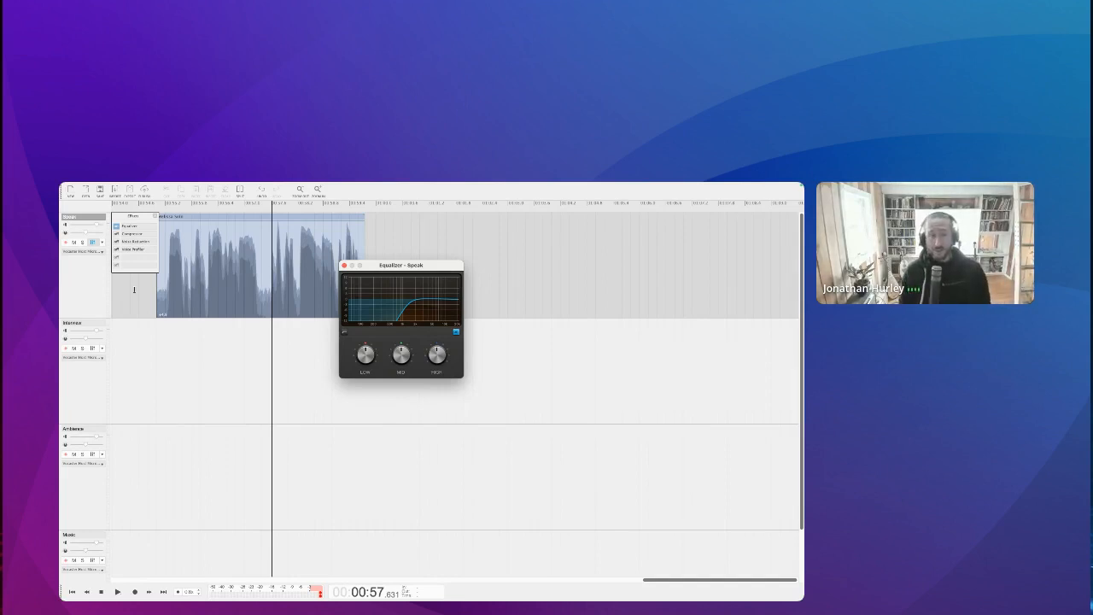
left_click(175, 305)
key("space")
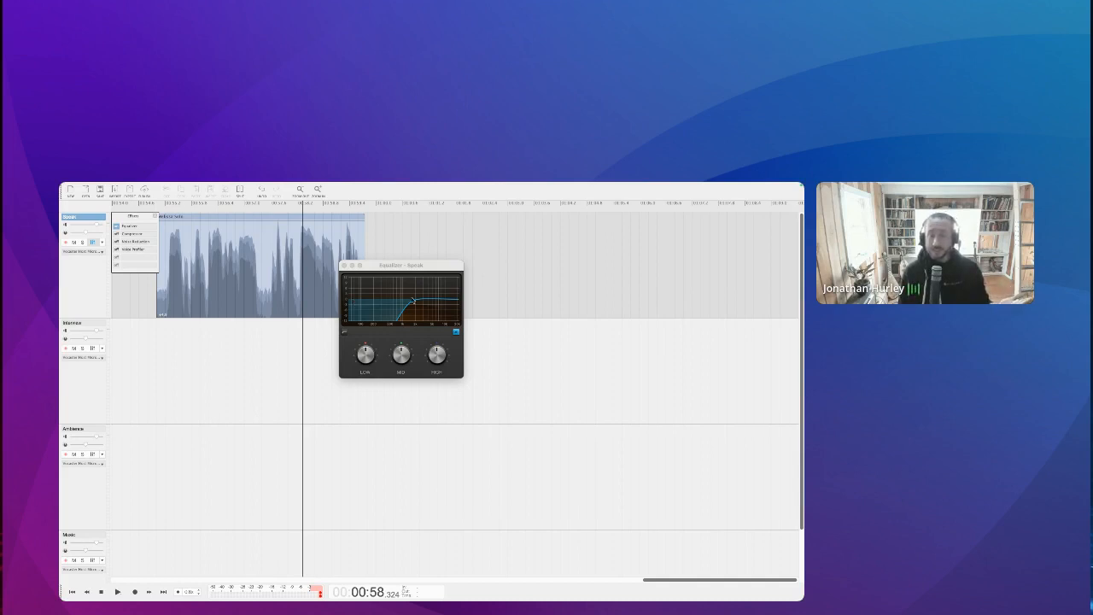
left_click_drag(412, 301, 349, 301)
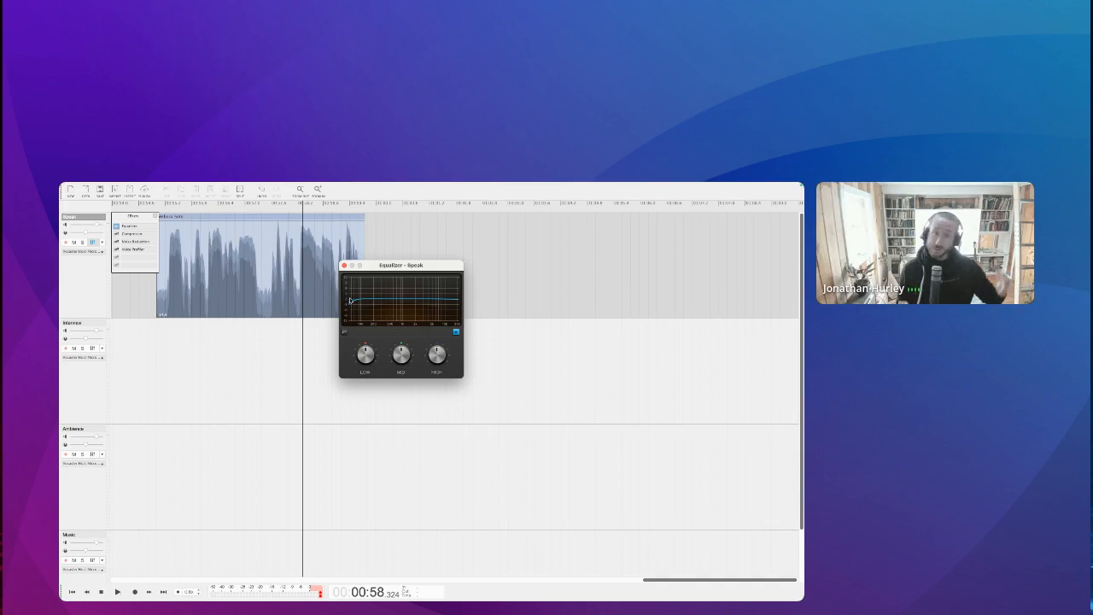
- Try out the Equalizer's low, mid and high bands, and bring the curve back to nearly flat
mouse_move(363, 303)
left_mouse_down()
mouse_move(356, 289)
mouse_move(372, 288)
mouse_move(367, 314)
left_mouse_up()
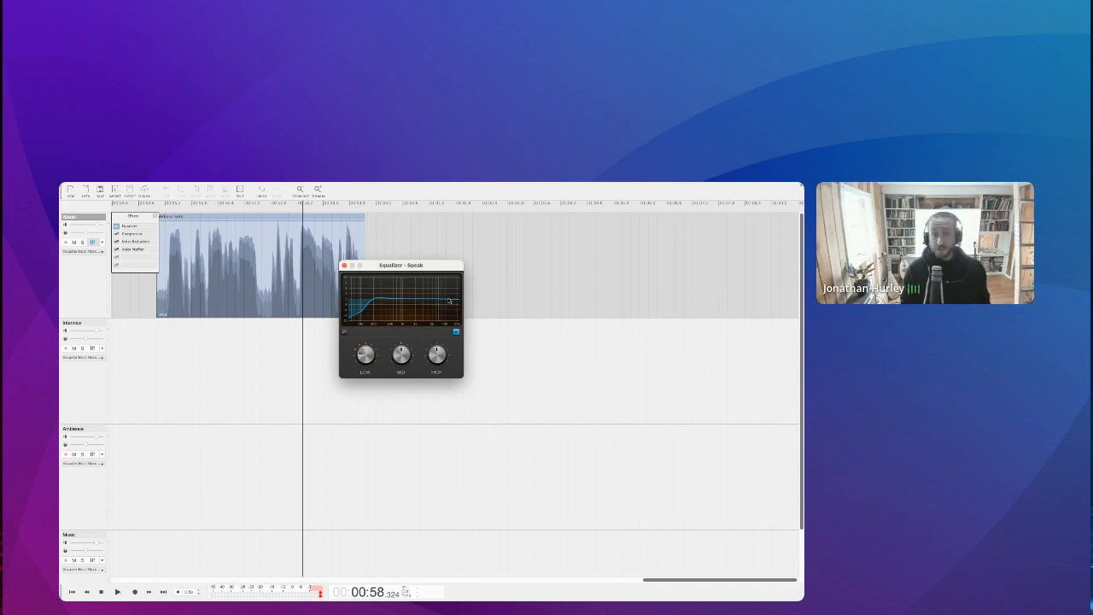
mouse_move(449, 299)
left_mouse_down()
mouse_move(451, 285)
mouse_move(432, 284)
mouse_move(439, 303)
left_mouse_up()
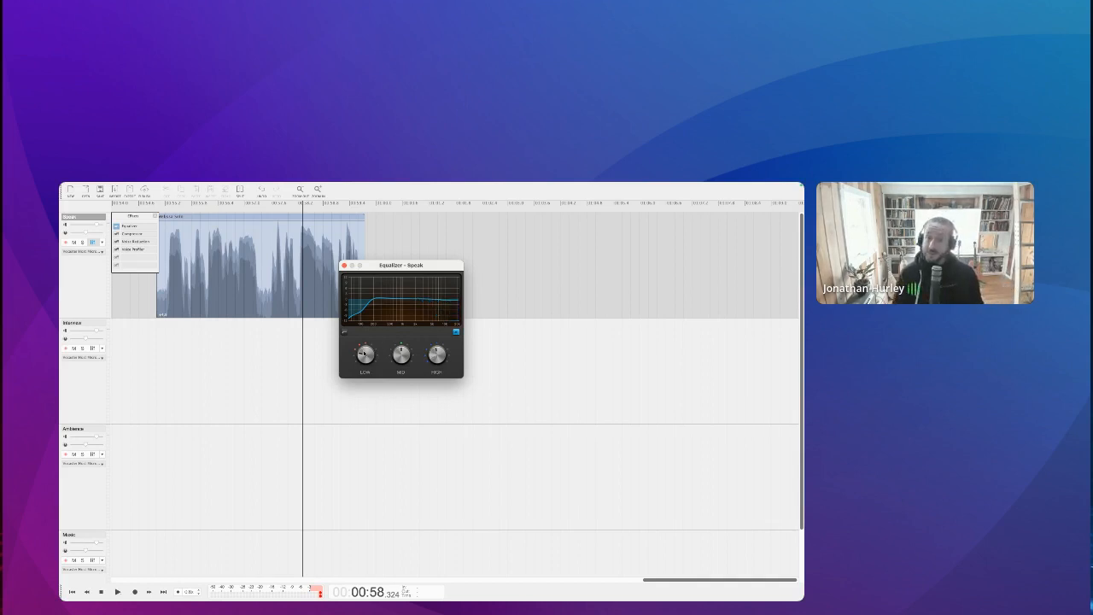
left_click_drag(364, 355, 406, 364)
left_click_drag(417, 303, 404, 361)
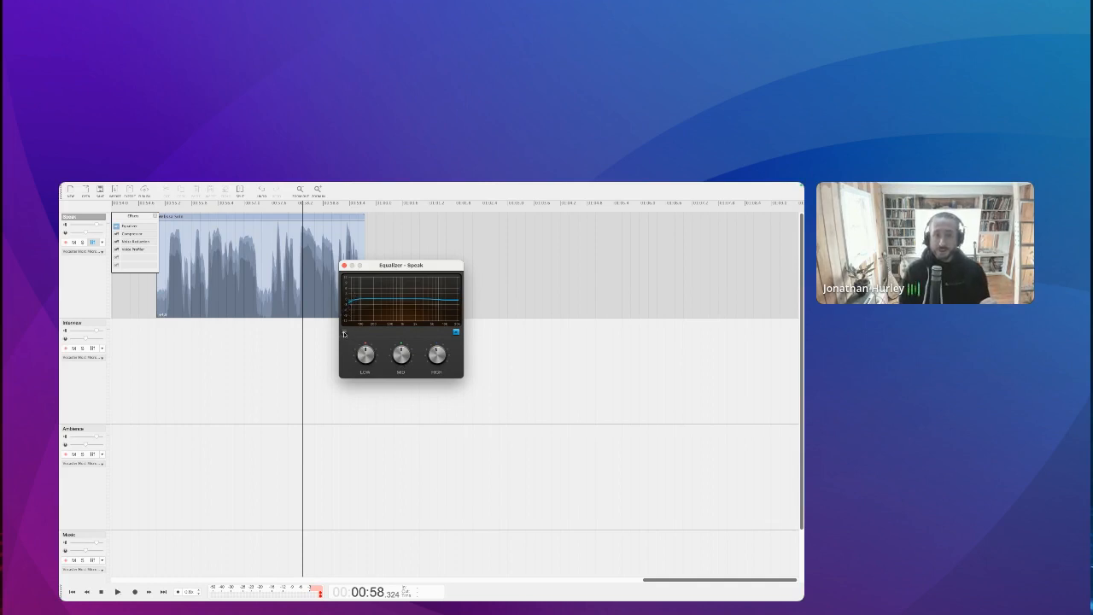
- Turn on the Equalizer's low-cut filter with a slightly raised cutoff and play a section of the Speak clip
left_click(344, 333)
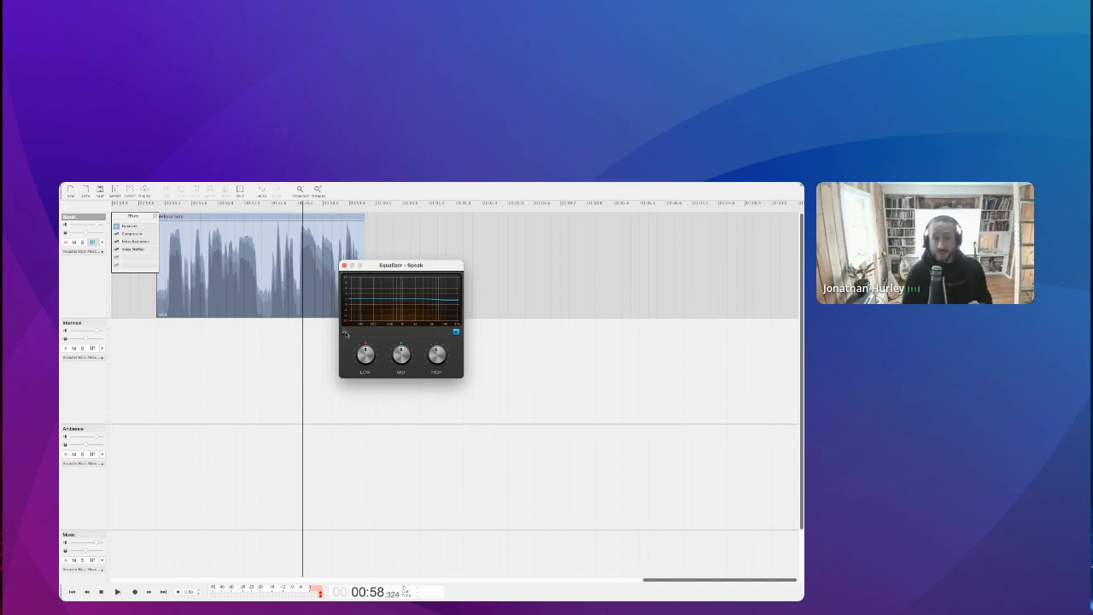
left_click(345, 333)
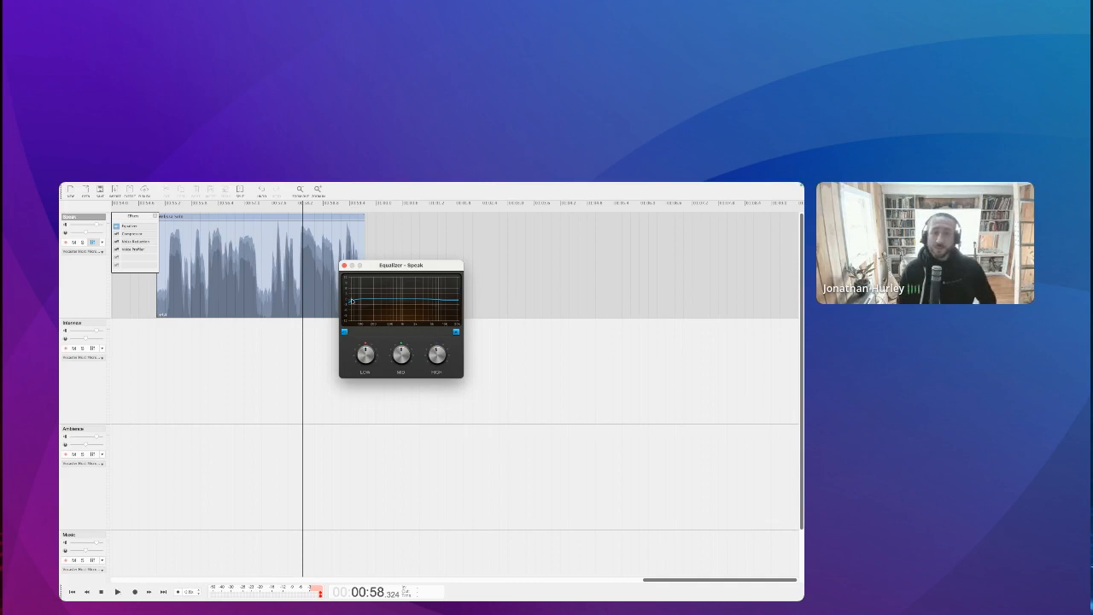
left_click_drag(351, 303, 360, 326)
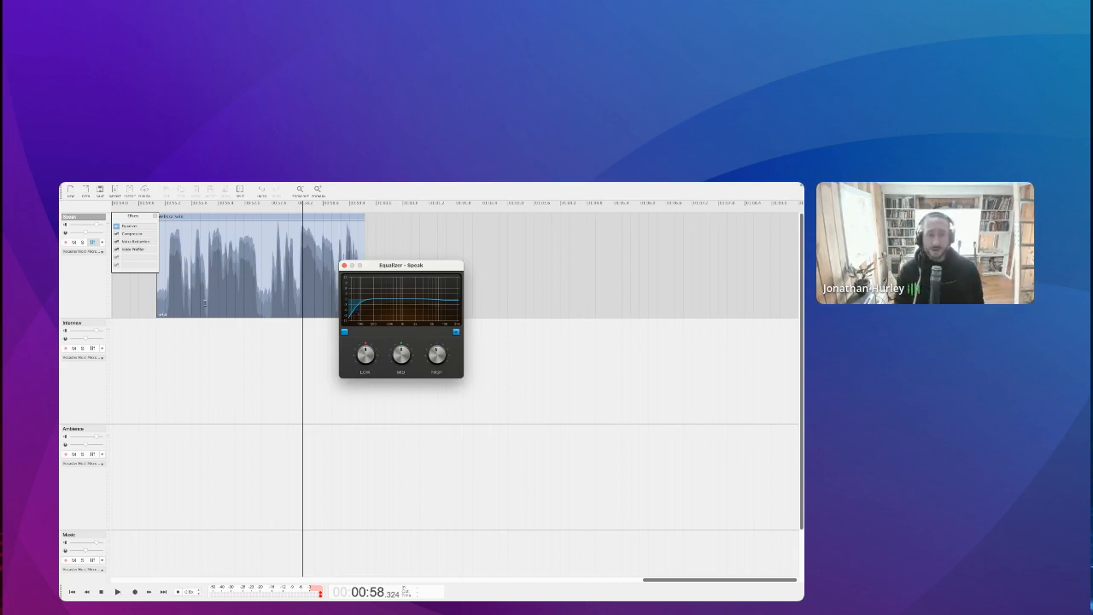
left_click(205, 302)
key("space")
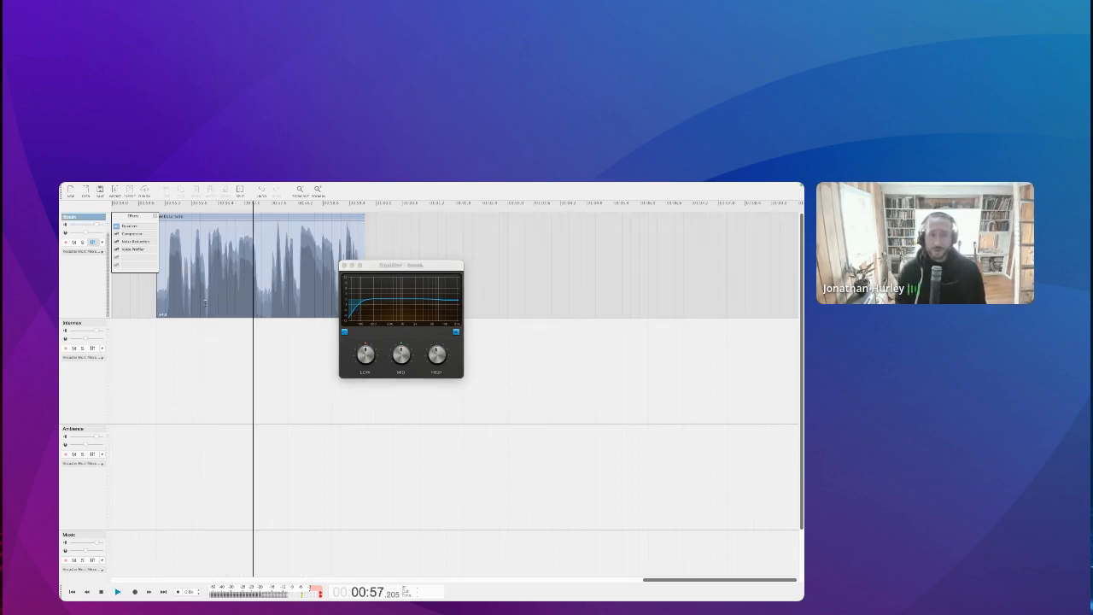
key("space")
- Sweep the Equalizer's low-cut filter up into the upper midrange and play the Speak clip from near its start
left_click(362, 304)
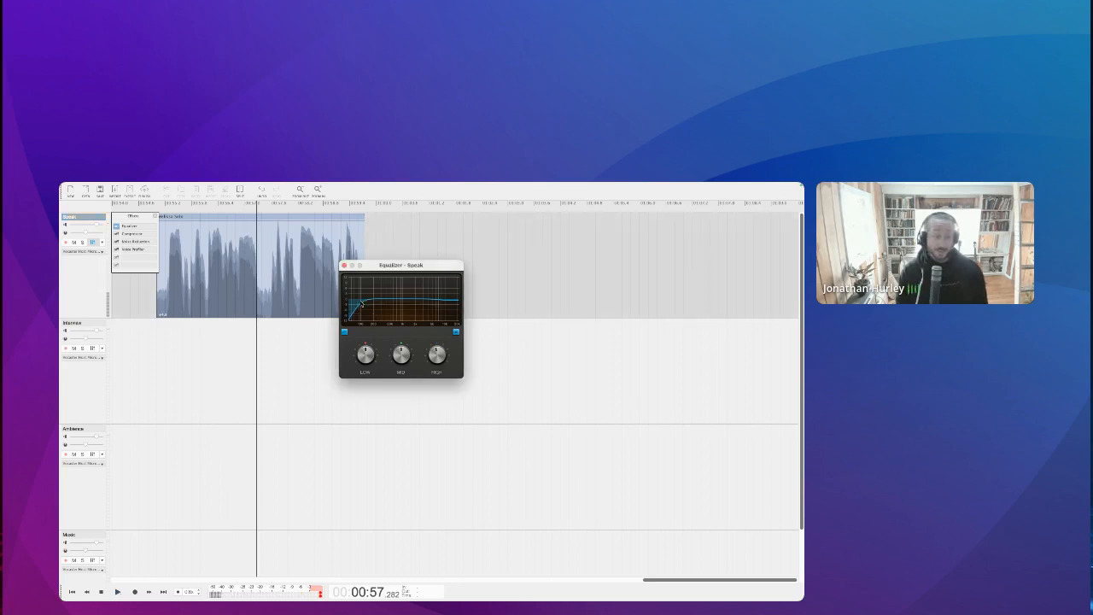
left_click_drag(362, 304, 416, 304)
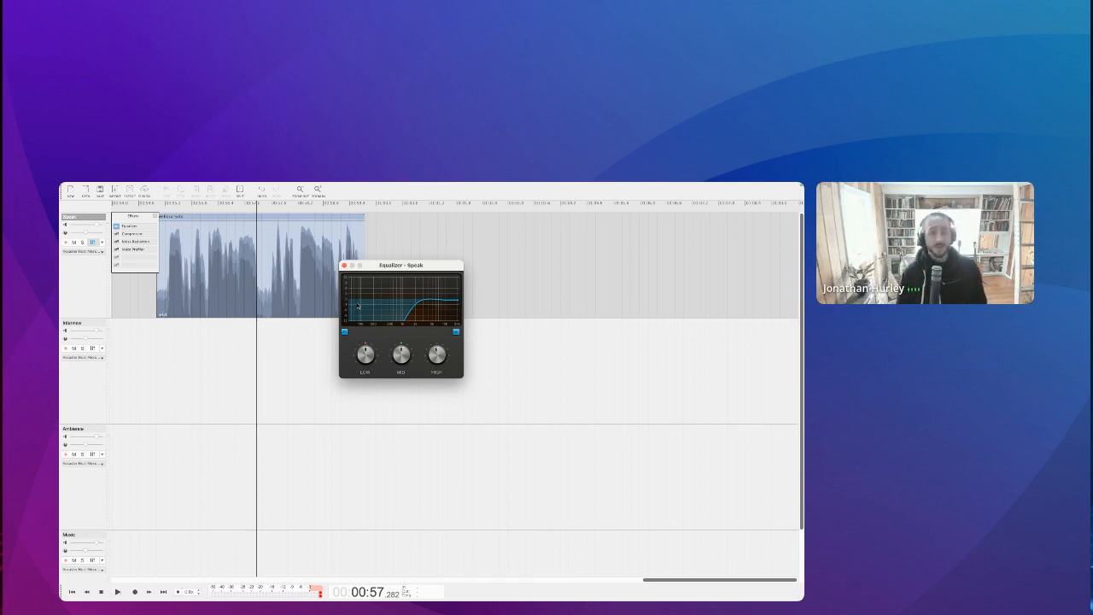
left_click_drag(417, 314, 357, 314)
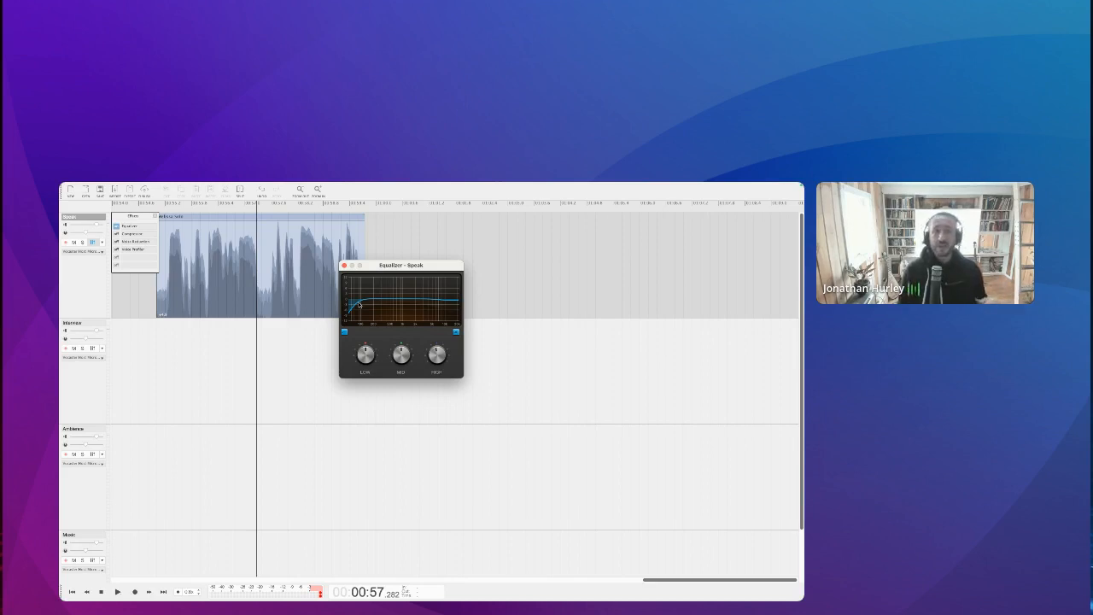
left_click_drag(359, 304, 419, 312)
left_click(175, 311)
key("space")
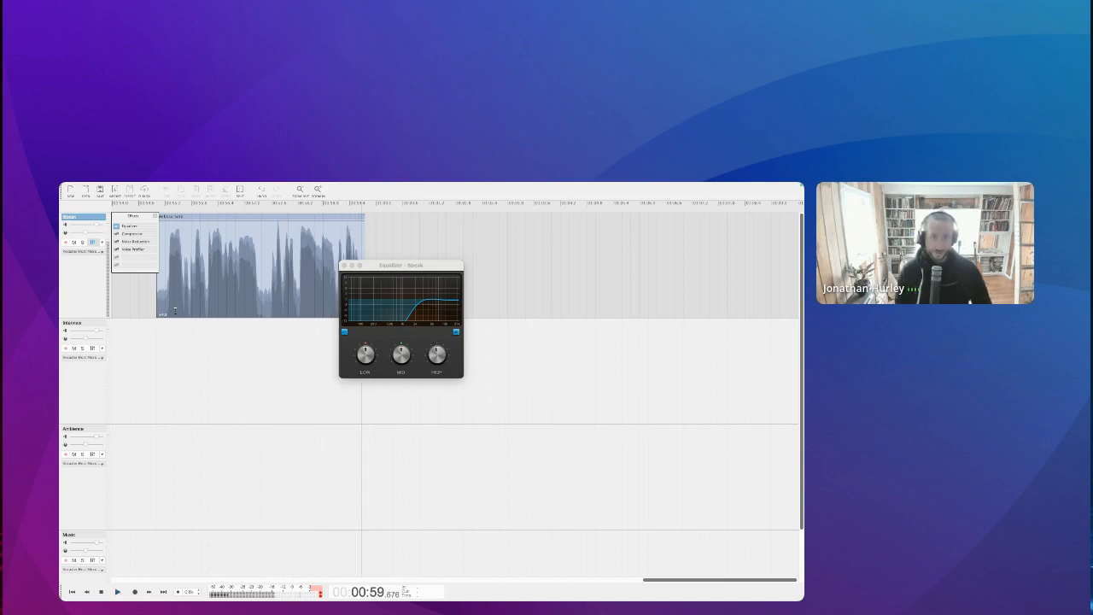
- Restore the Equalizer's low end, cut everything above the midrange with the high band, and play the Speak clip from its start
double_click(453, 309)
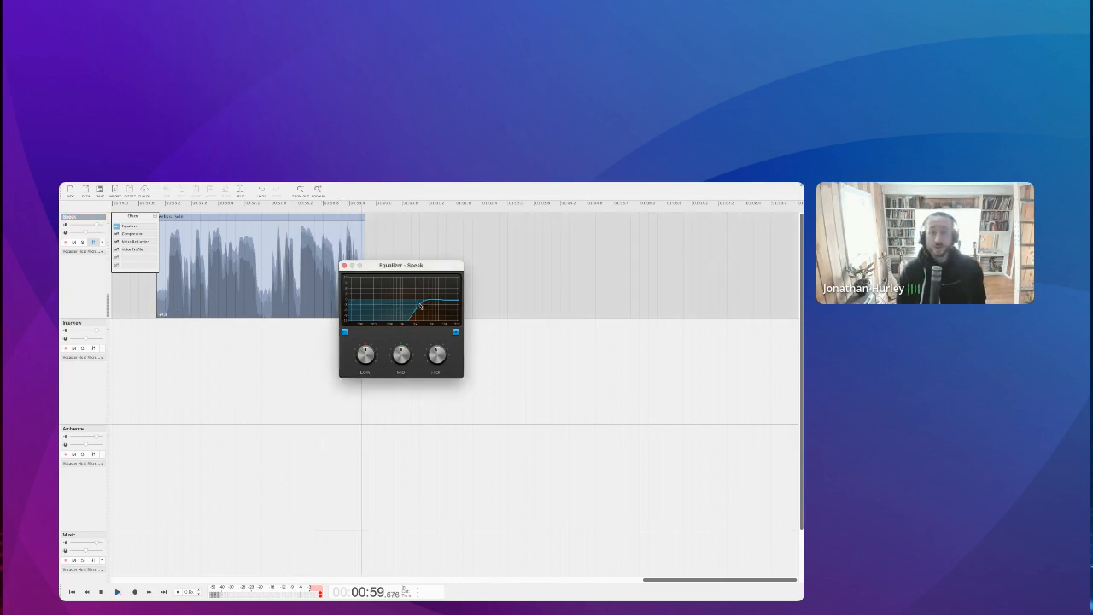
left_click_drag(450, 305, 396, 357)
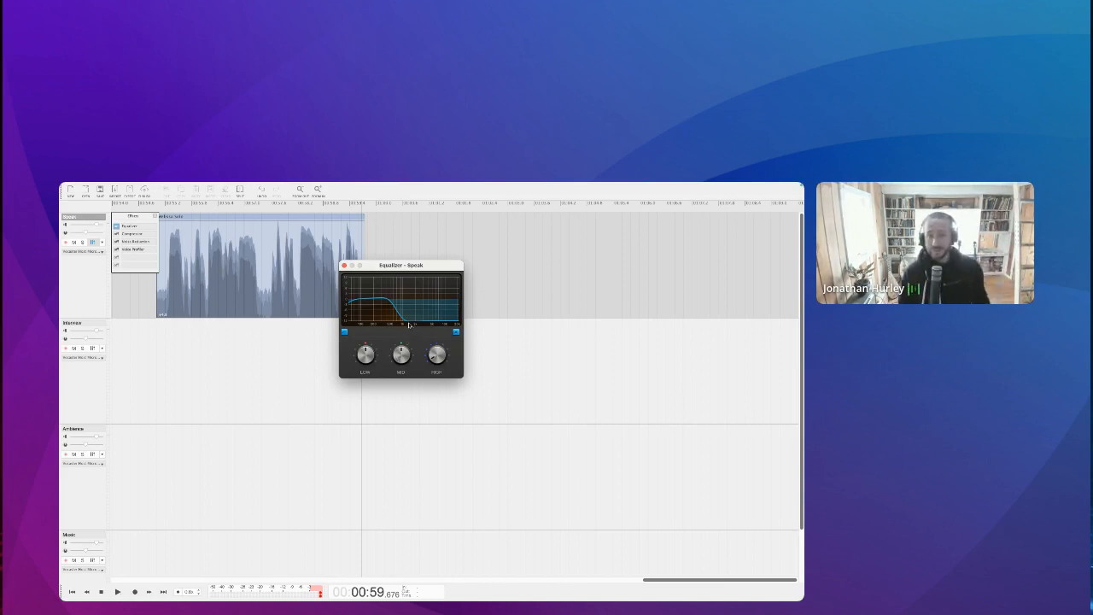
left_click(176, 298)
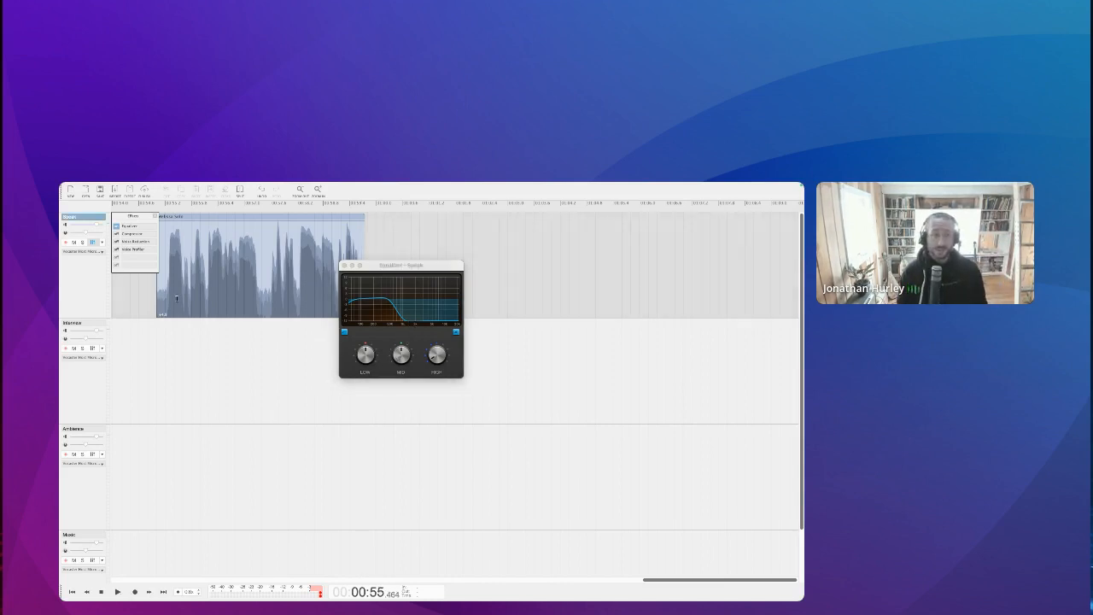
left_click(164, 300)
key("space")
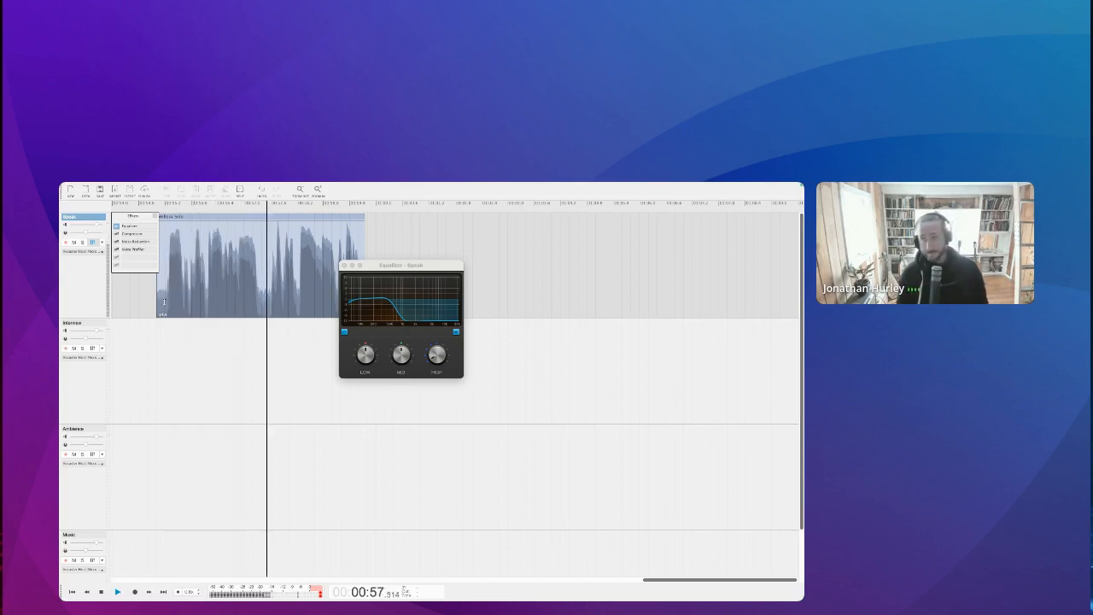
key("space")
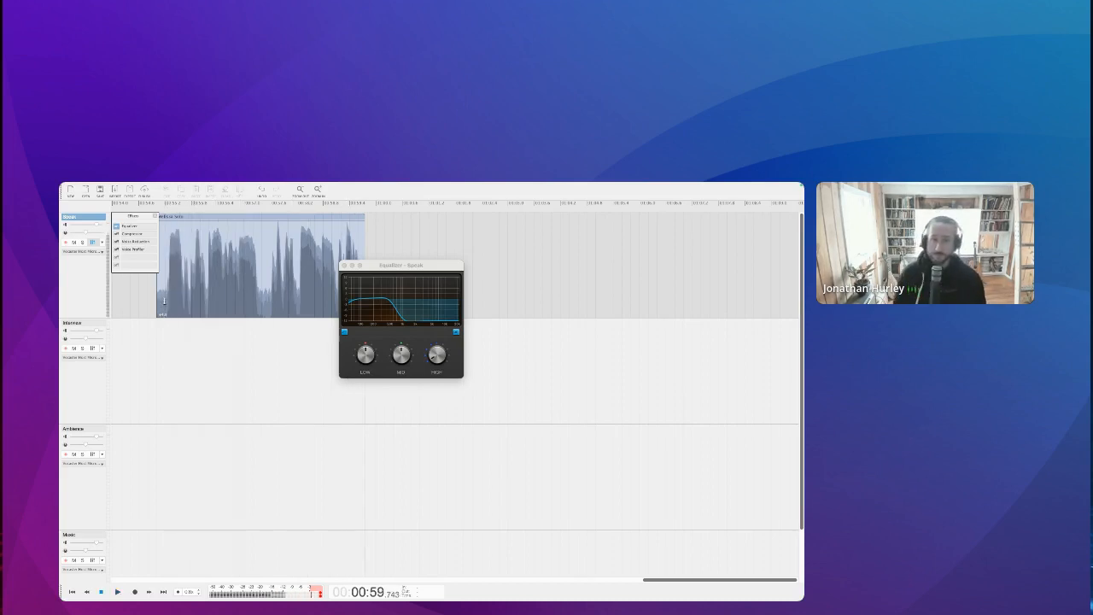
- Reshape the Equalizer's high band into a strong treble boost, opening the Noise Reduction window in between and closing it
left_click_drag(406, 323, 443, 325)
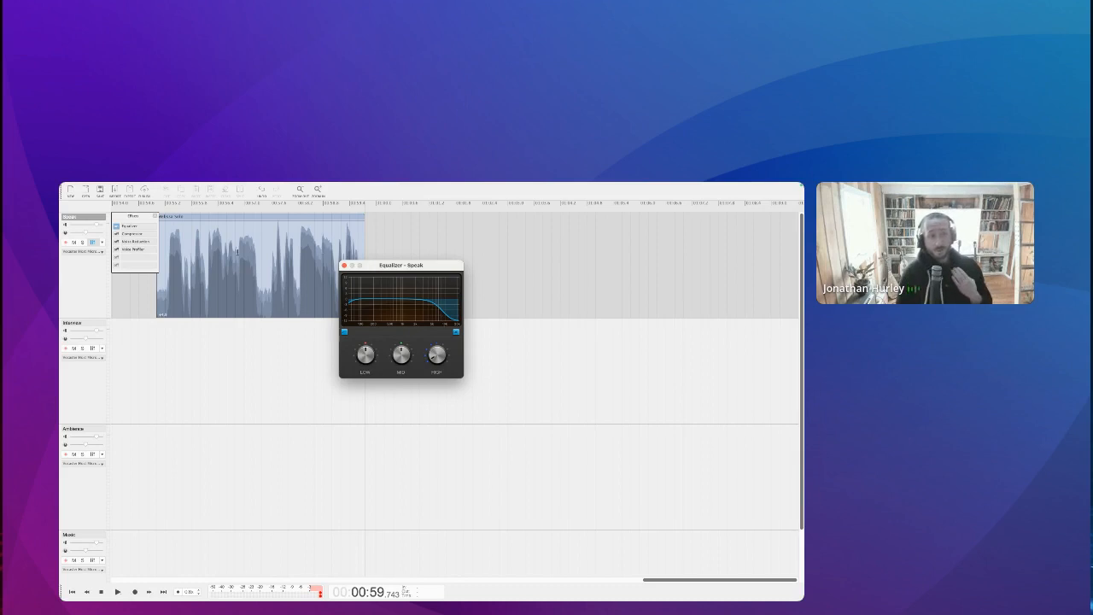
left_click(146, 242)
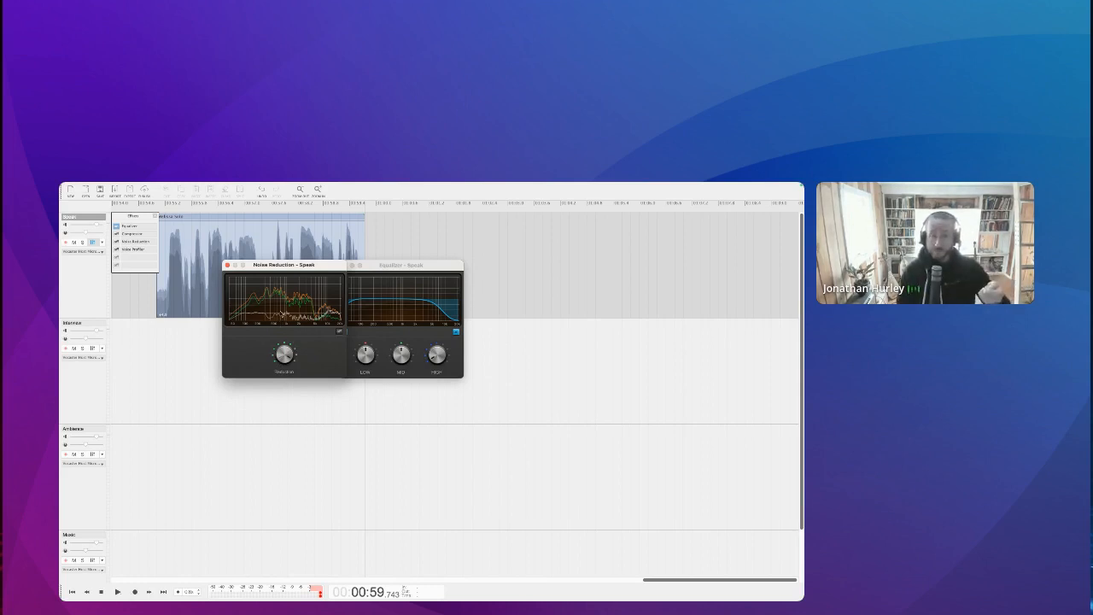
left_click_drag(446, 312, 411, 325)
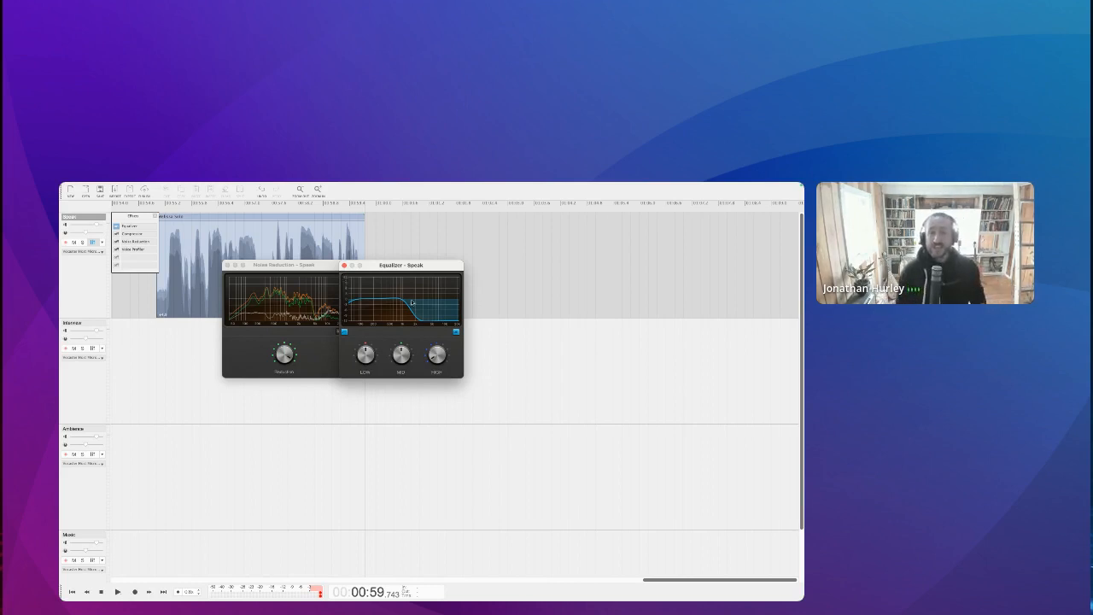
left_click_drag(421, 319, 426, 337)
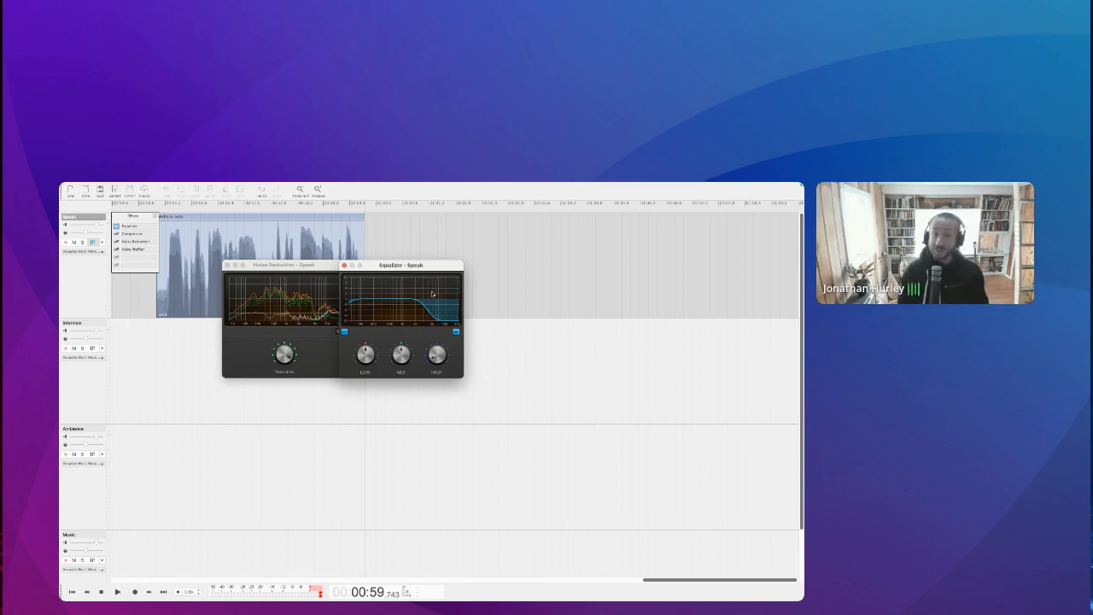
left_click_drag(424, 317, 431, 273)
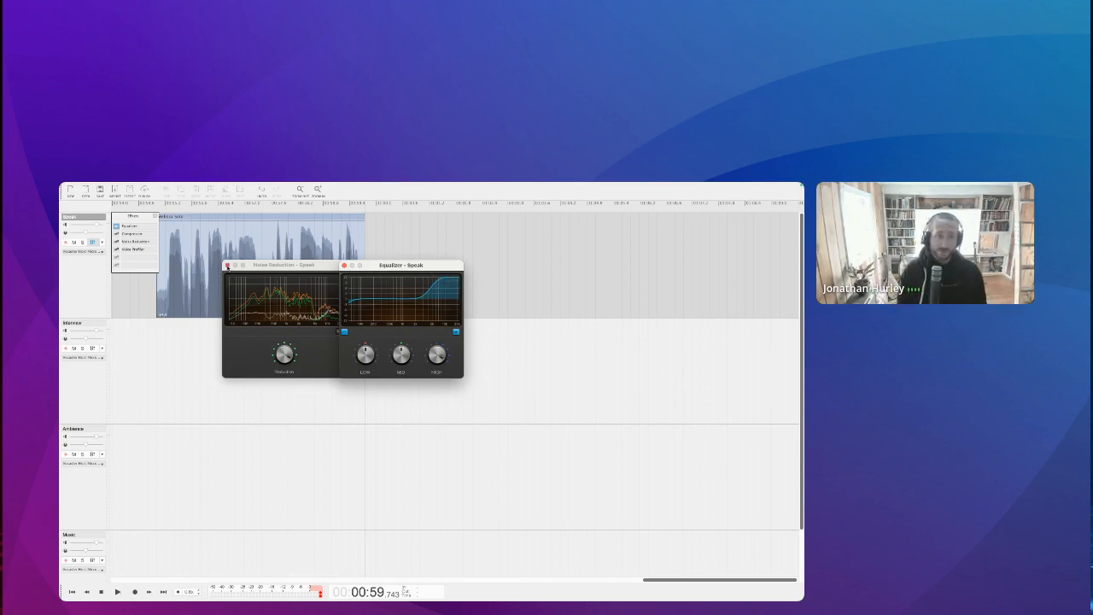
left_click(227, 265)
- Play the Speak clip from its start to hear the Equalizer's treble boost
left_click(157, 298)
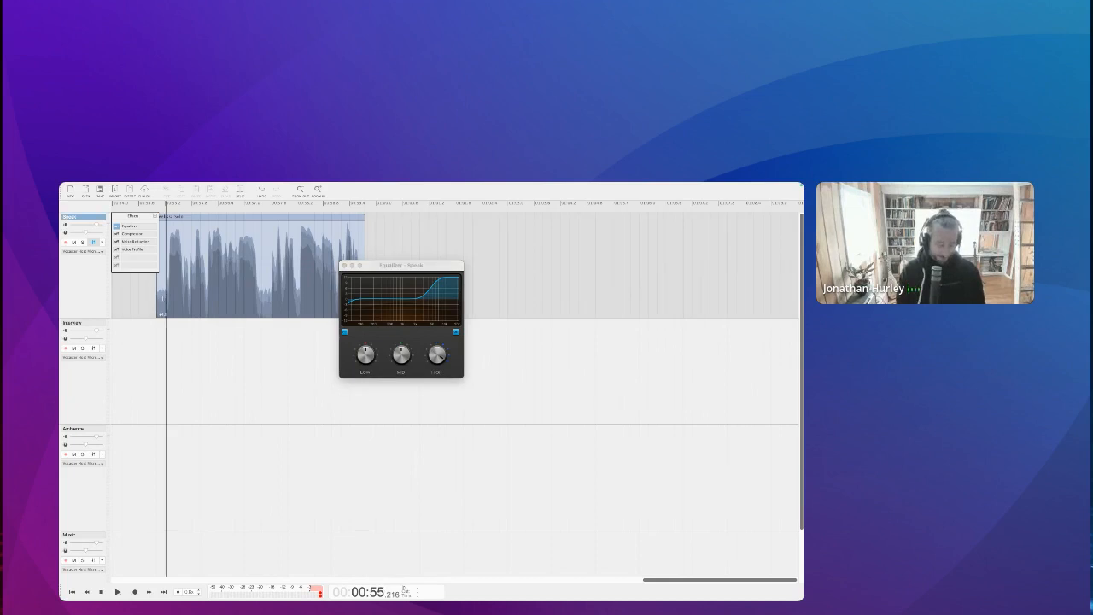
key("space")
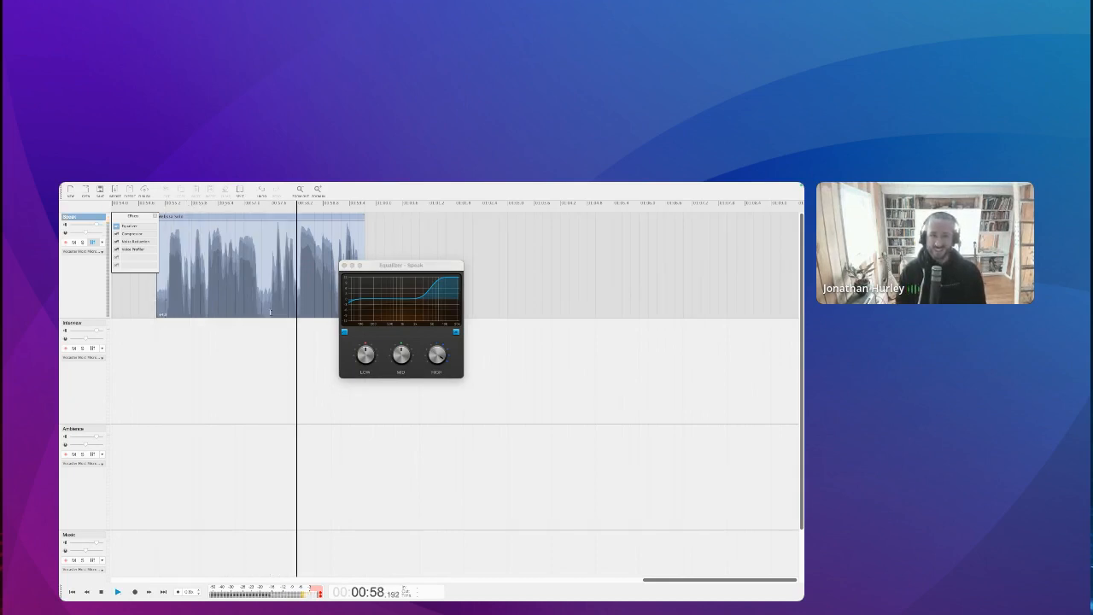
key("space")
- Bypass the Equalizer on the Speak track and replay the clip from its start for comparison
left_click(117, 227)
key("space")
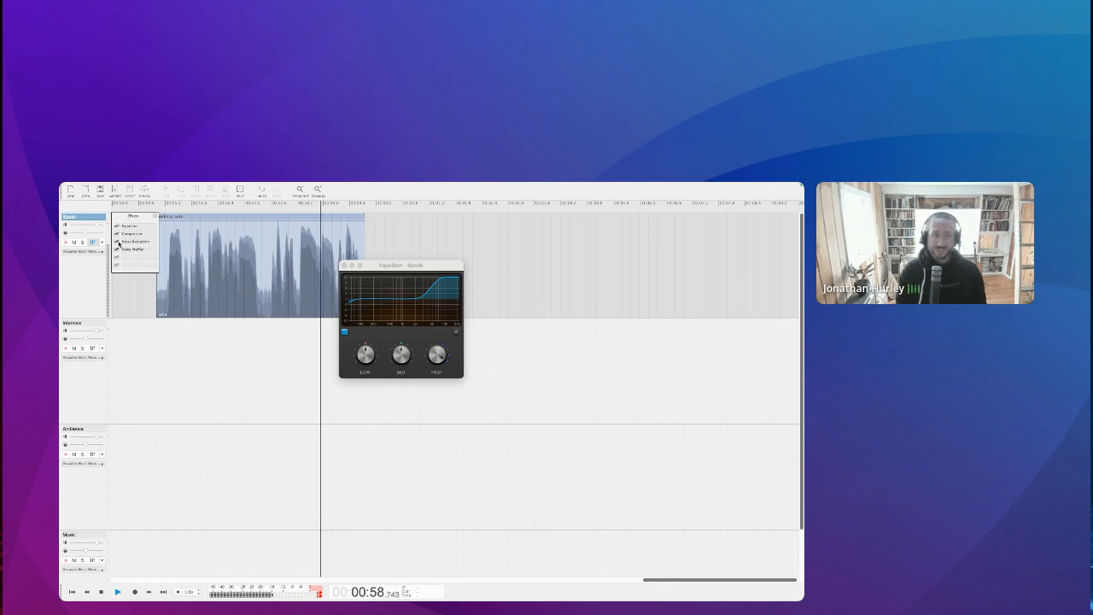
left_click(163, 302)
key("space")
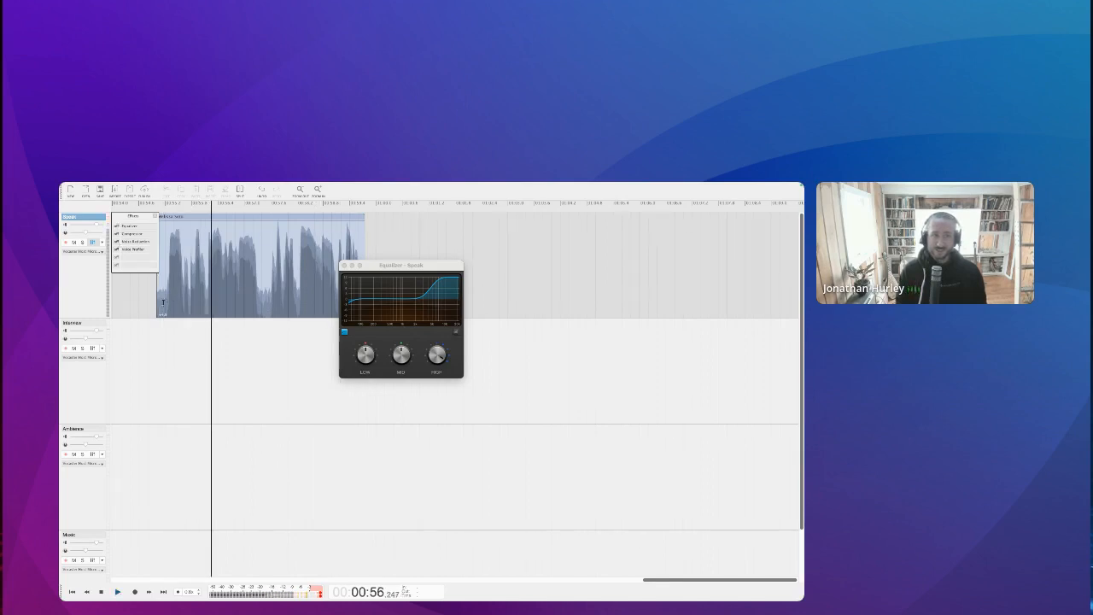
left_click(117, 227)
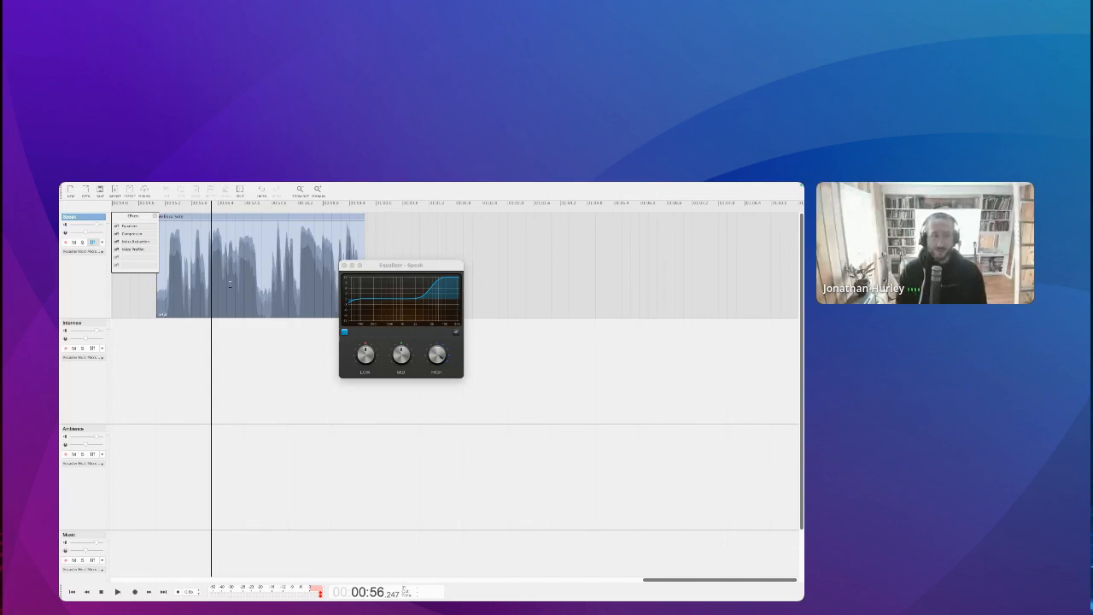
- Play the Speak clip from its start with the Equalizer bypassed, and replay it with the Equalizer switched back on
left_click(159, 302)
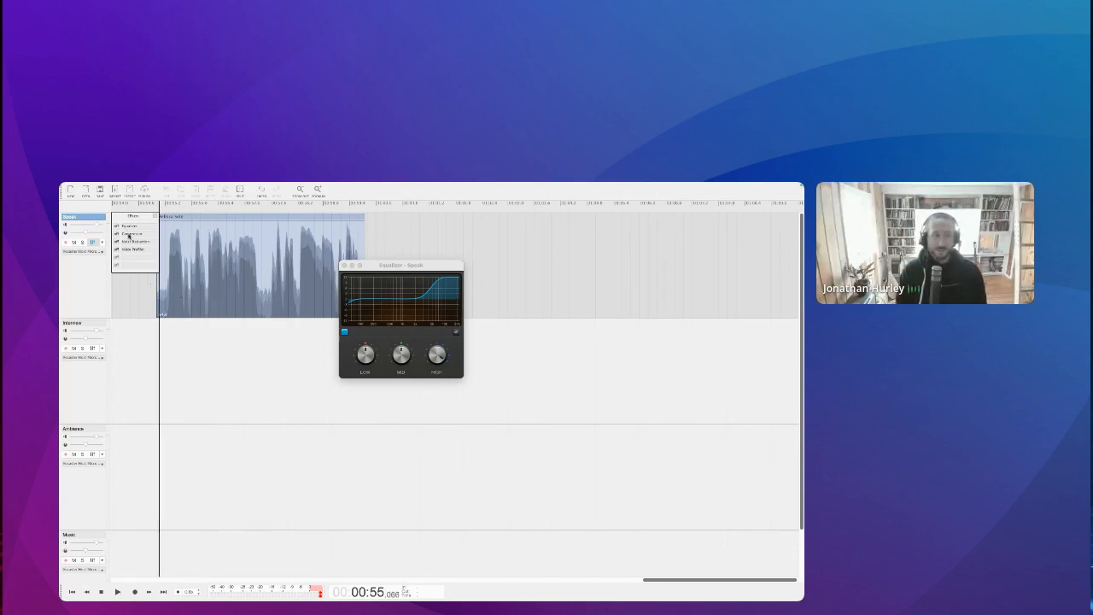
key("space")
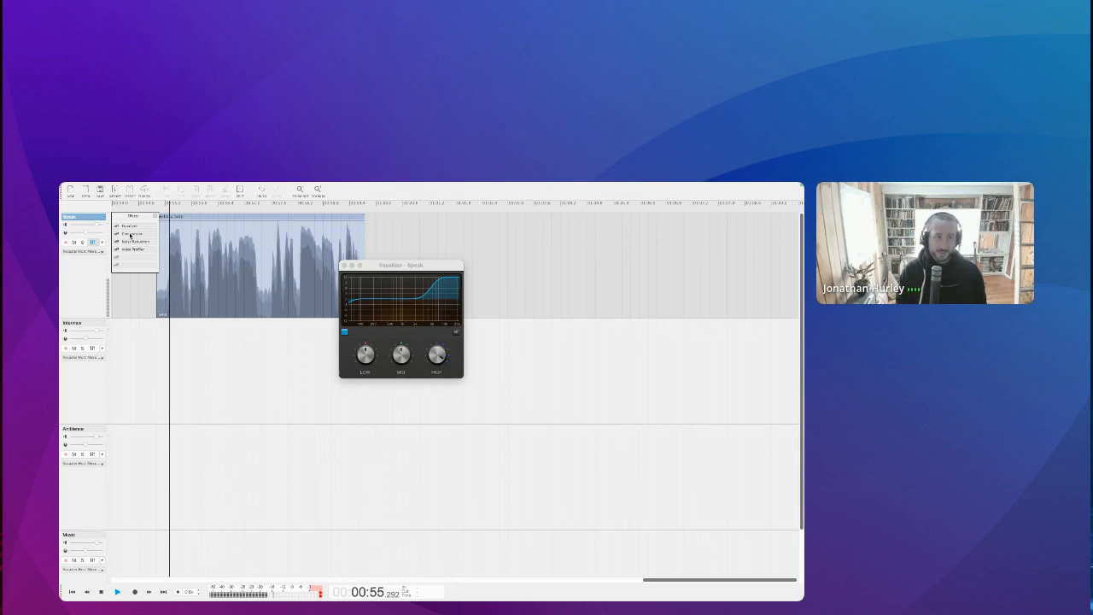
left_click(161, 312)
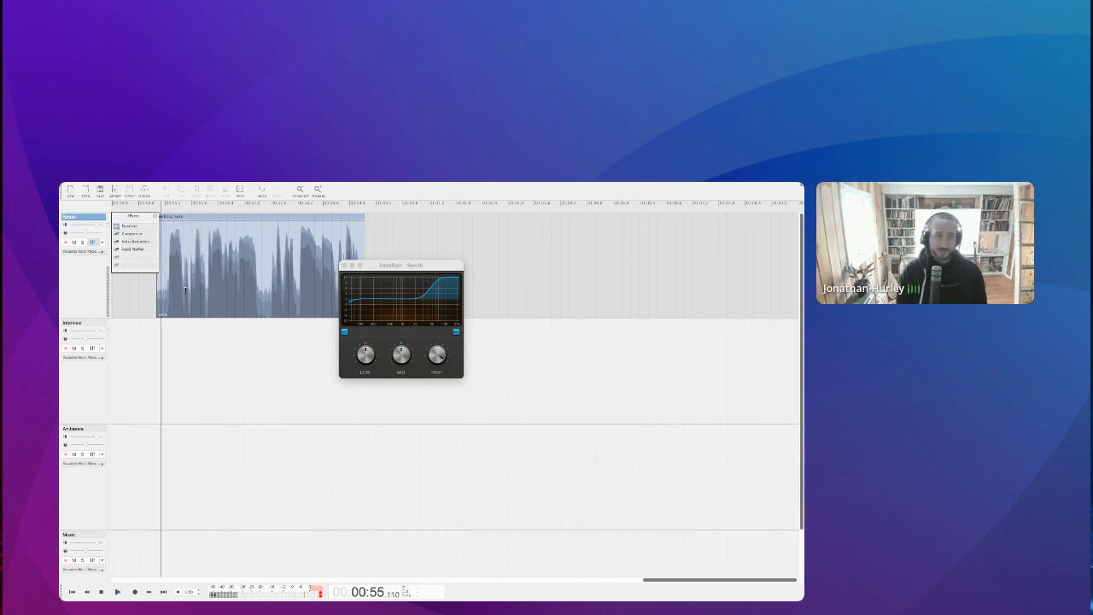
key("space")
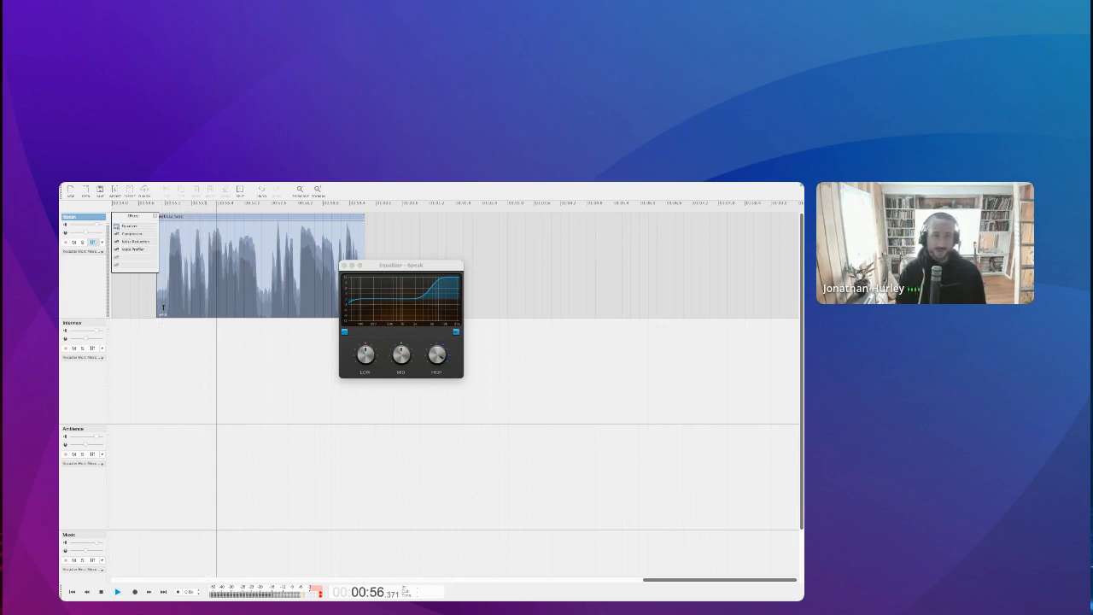
key("space")
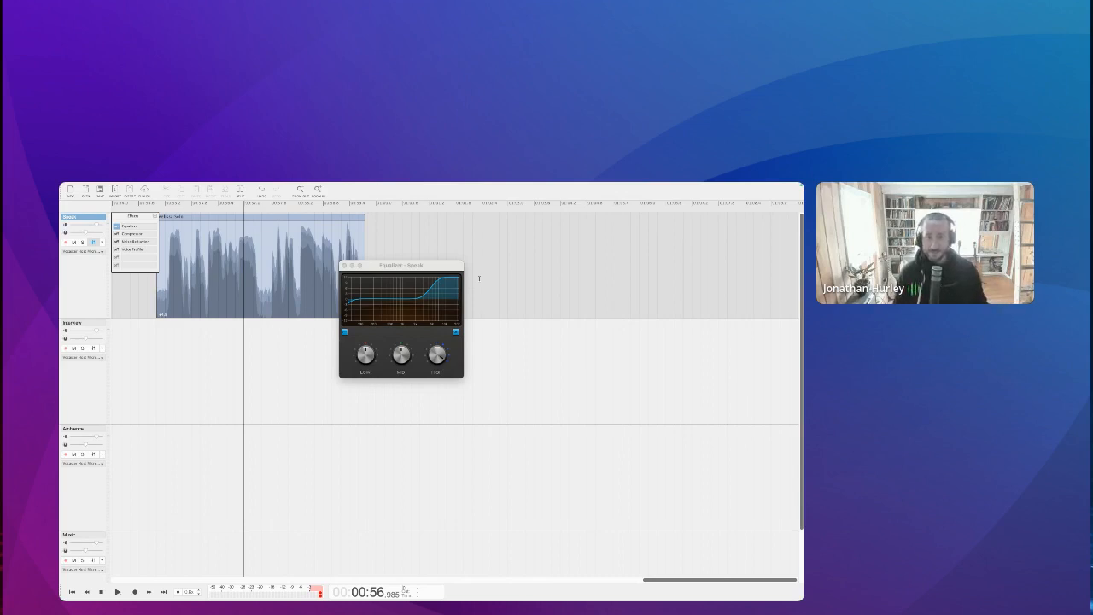
- Reset the Equalizer's high band to flat and raise the mid band into a strong, narrow boost
double_click(438, 355)
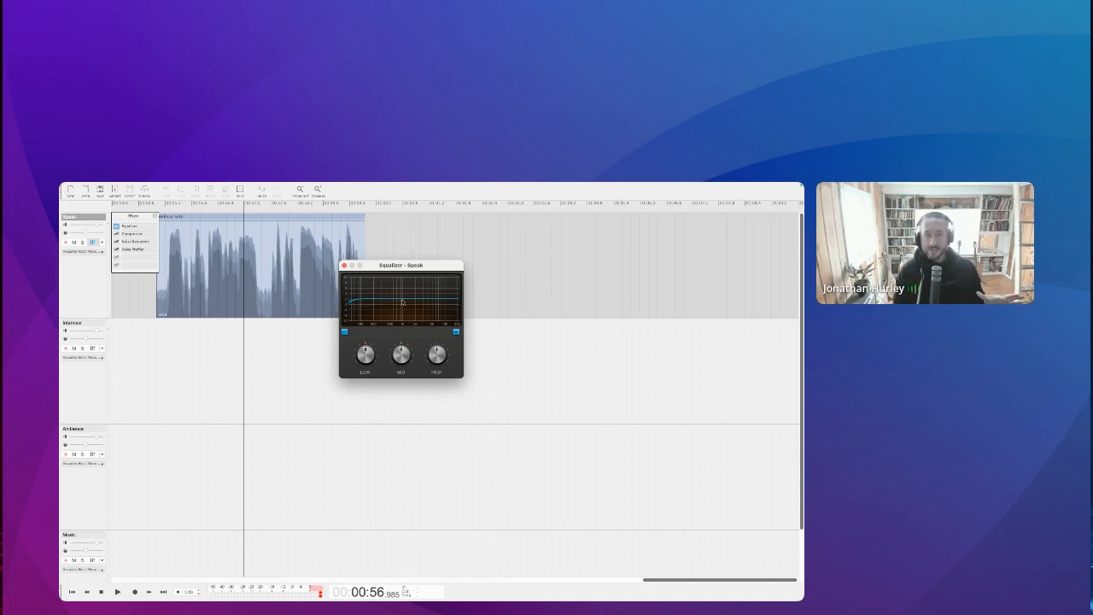
left_click_drag(403, 301, 404, 282)
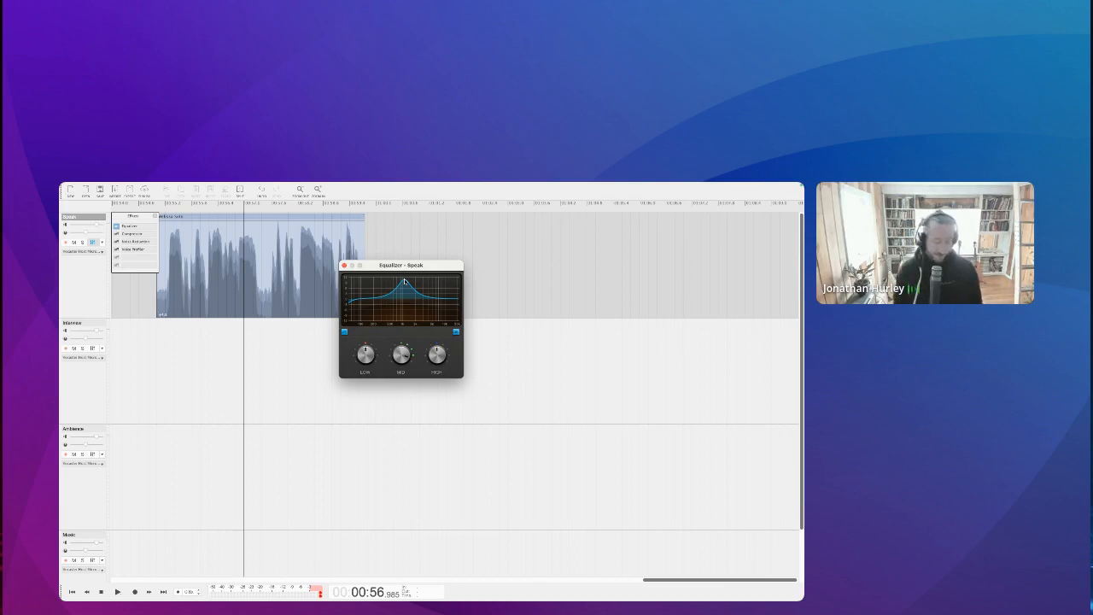
left_click_drag(404, 282, 400, 306)
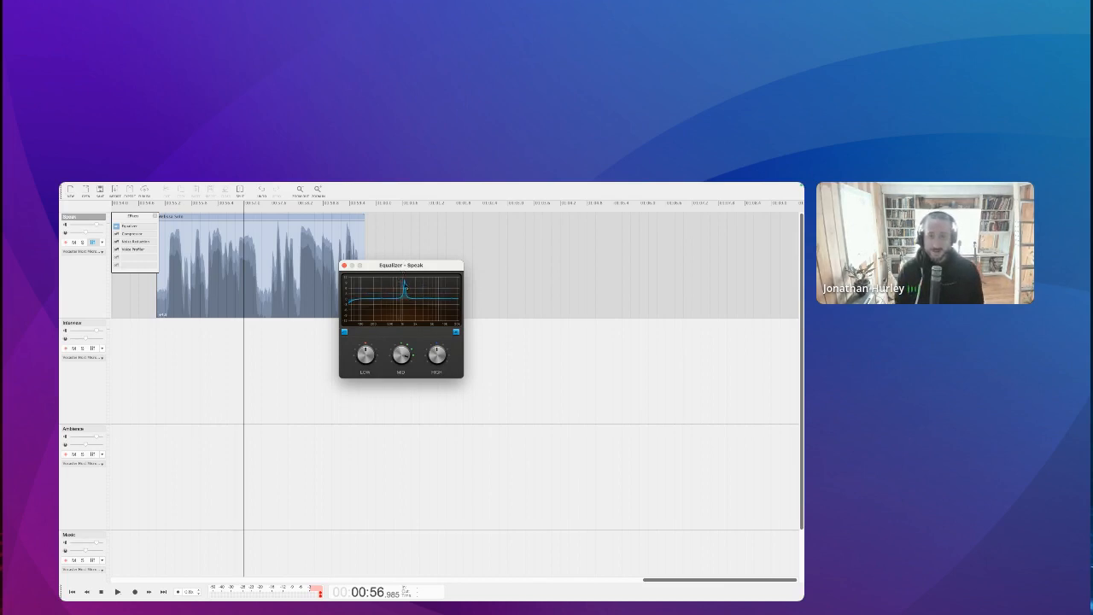
- Try deep, narrow notch cuts with the Equalizer's mid and low bands, and reset both bands to flat
left_click_drag(405, 285, 418, 332)
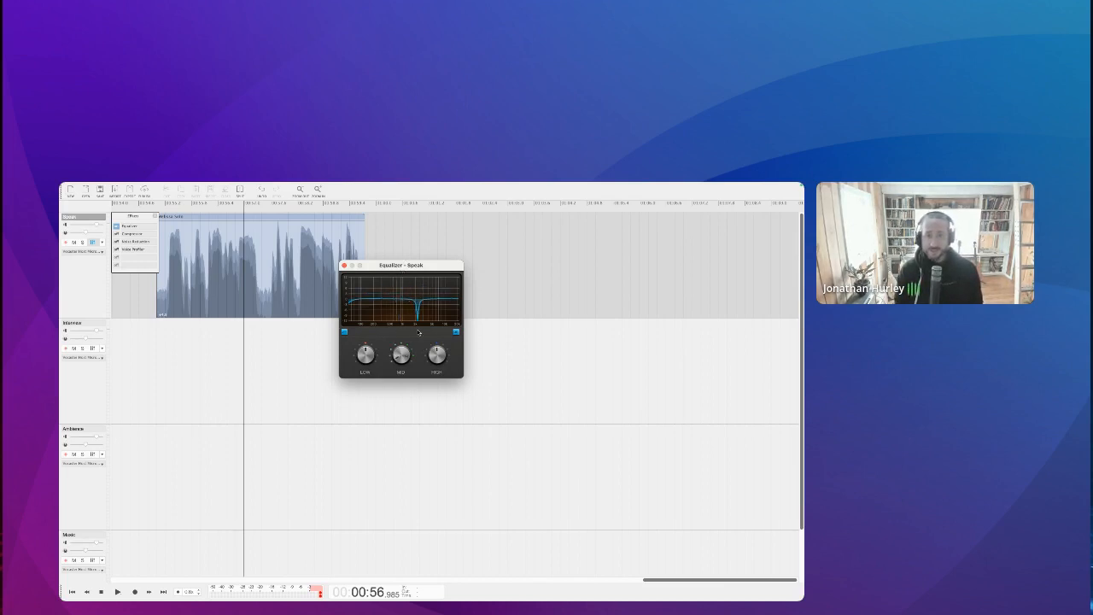
left_click_drag(371, 303, 372, 333)
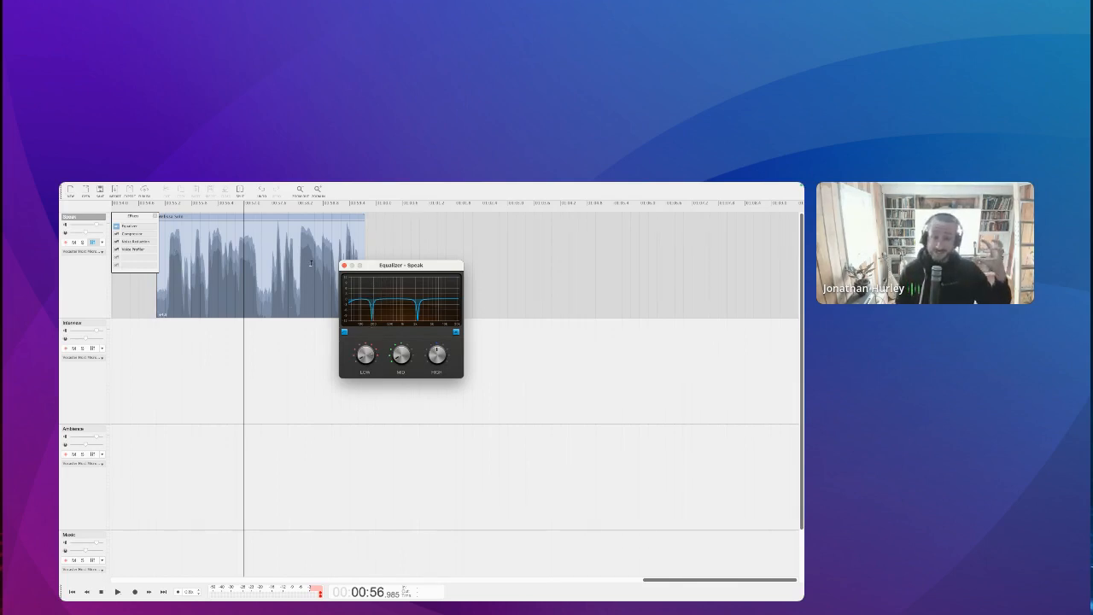
mouse_move(424, 316)
left_mouse_down()
mouse_move(415, 322)
mouse_move(426, 273)
mouse_move(381, 282)
mouse_move(417, 278)
mouse_move(414, 325)
left_mouse_up()
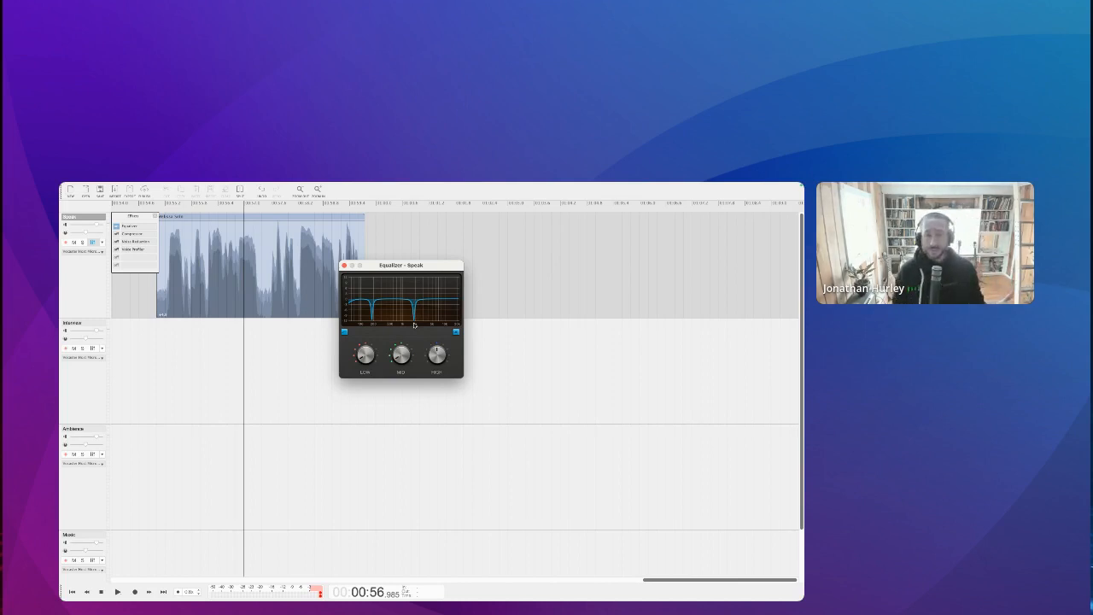
double_click(406, 354)
double_click(367, 355)
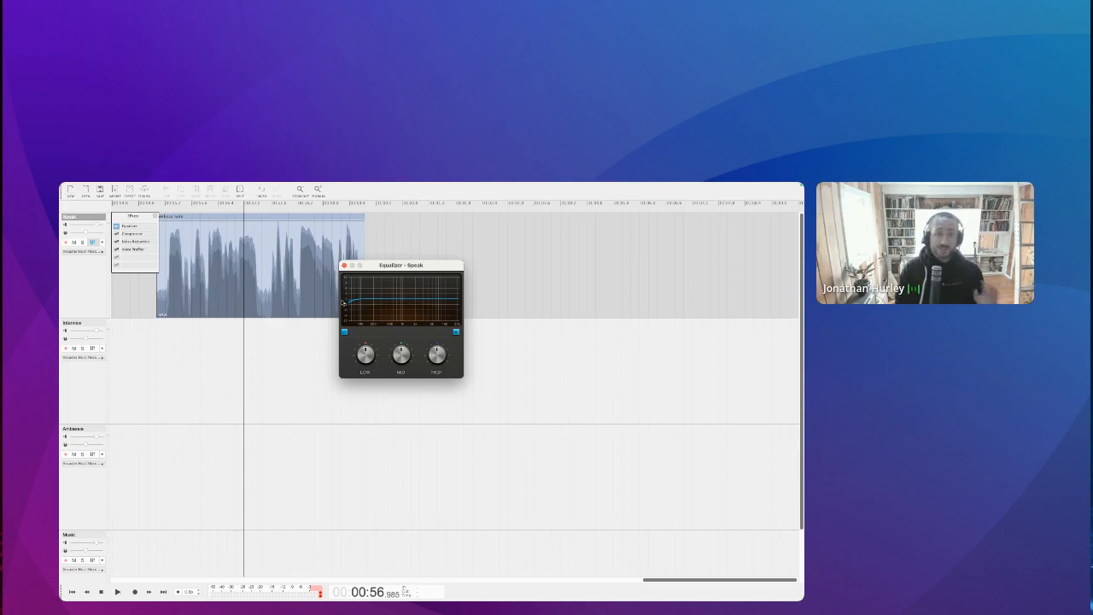
- Raise the Equalizer's mid band, vary its width, settle on a gentle, wider boost, and roll off the low end
left_click_drag(407, 298, 402, 279)
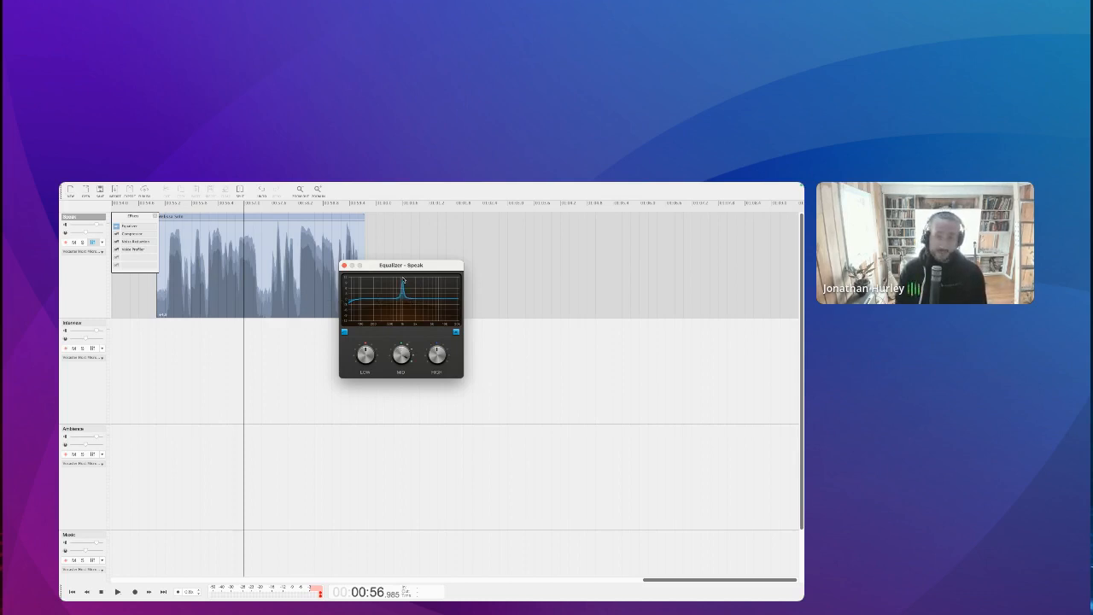
scroll(402, 304, "down", 5)
scroll(402, 304, "up", 3)
scroll(402, 304, "down", 5)
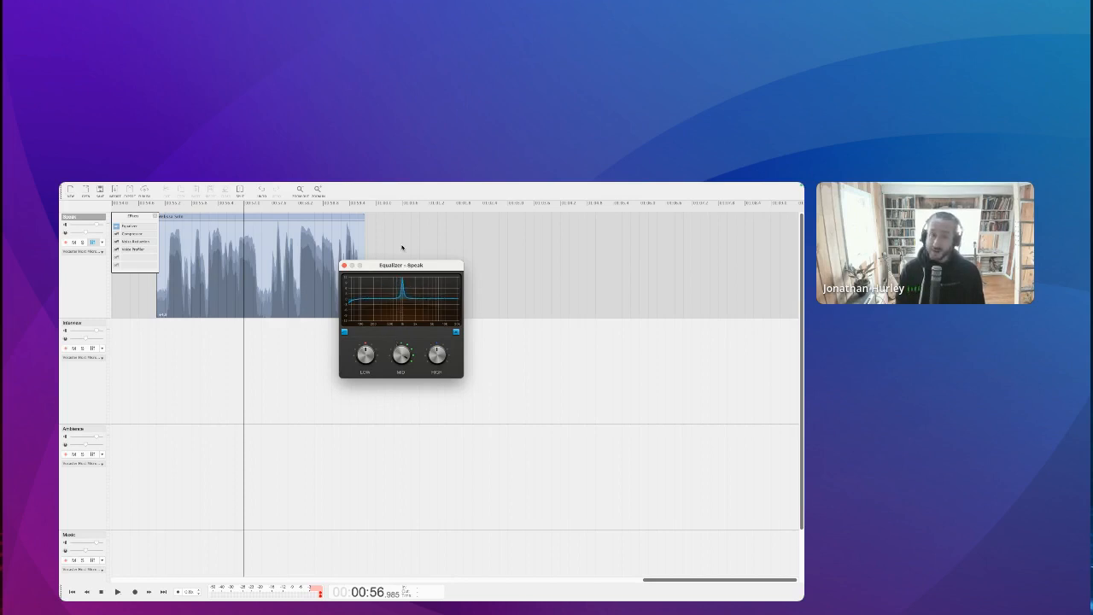
scroll(389, 325, "down", 3)
scroll(400, 282, "up", 4)
left_click_drag(400, 280, 397, 292)
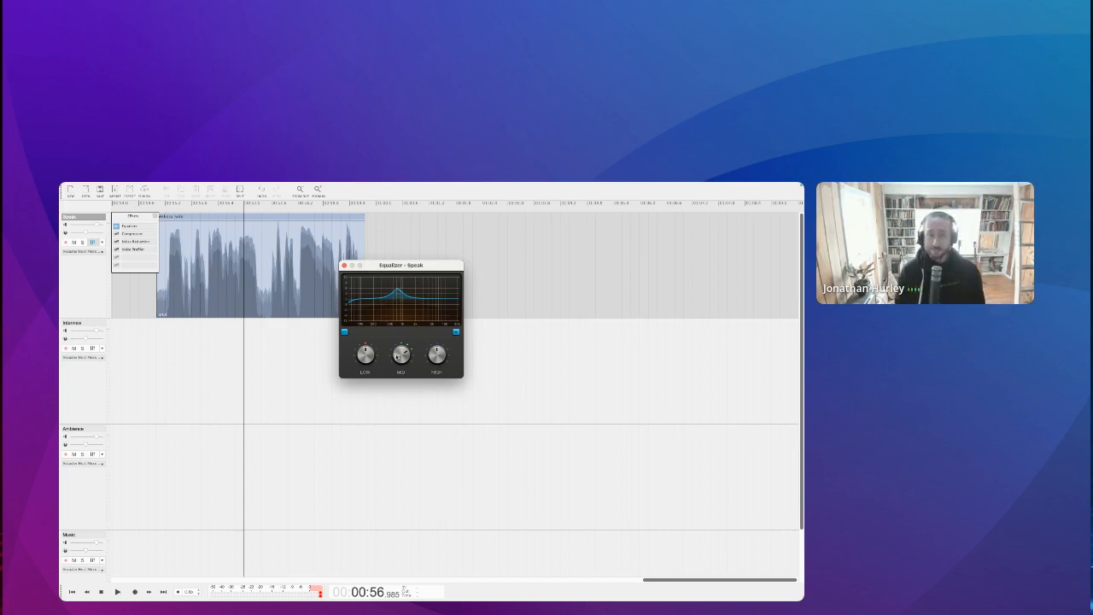
left_click_drag(396, 290, 405, 298)
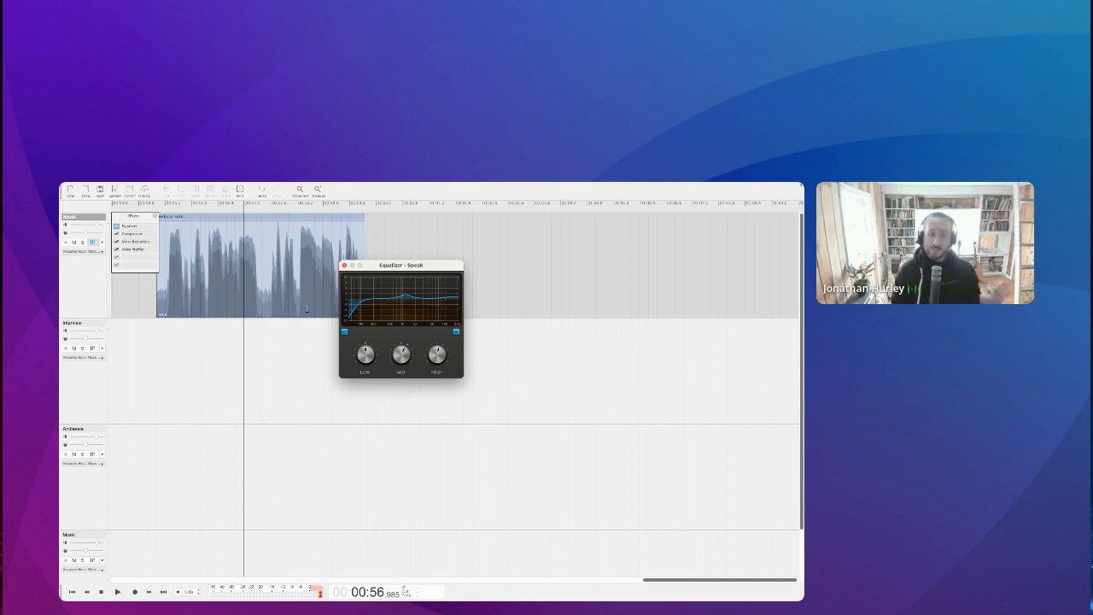
- Select the middle portion of the Speak clip and play it to hear the gentle Equalizer settings
left_click_drag(297, 309, 191, 312)
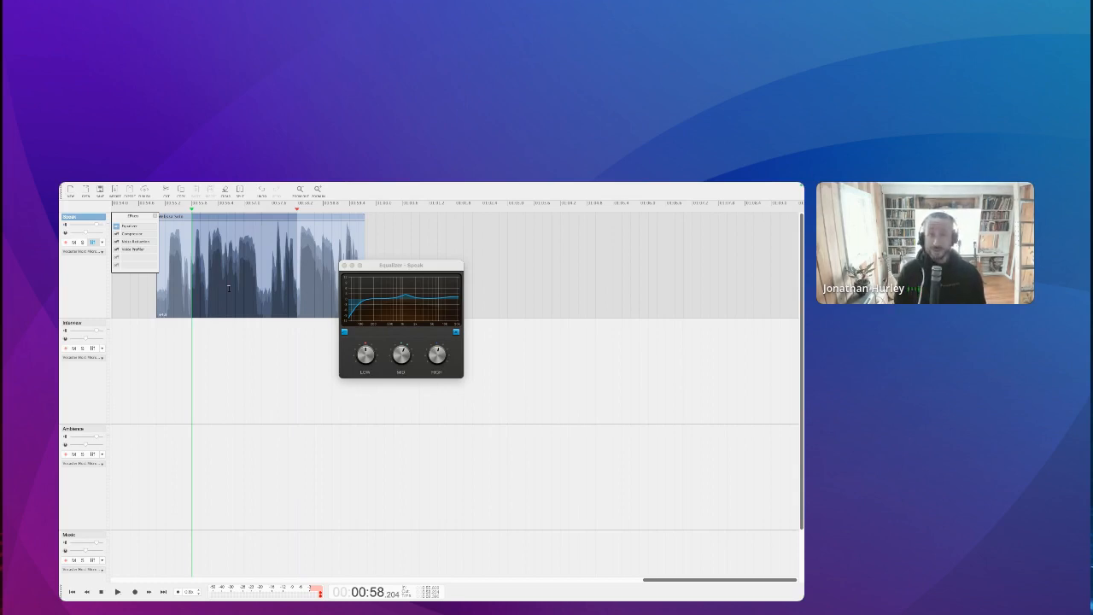
key("space")
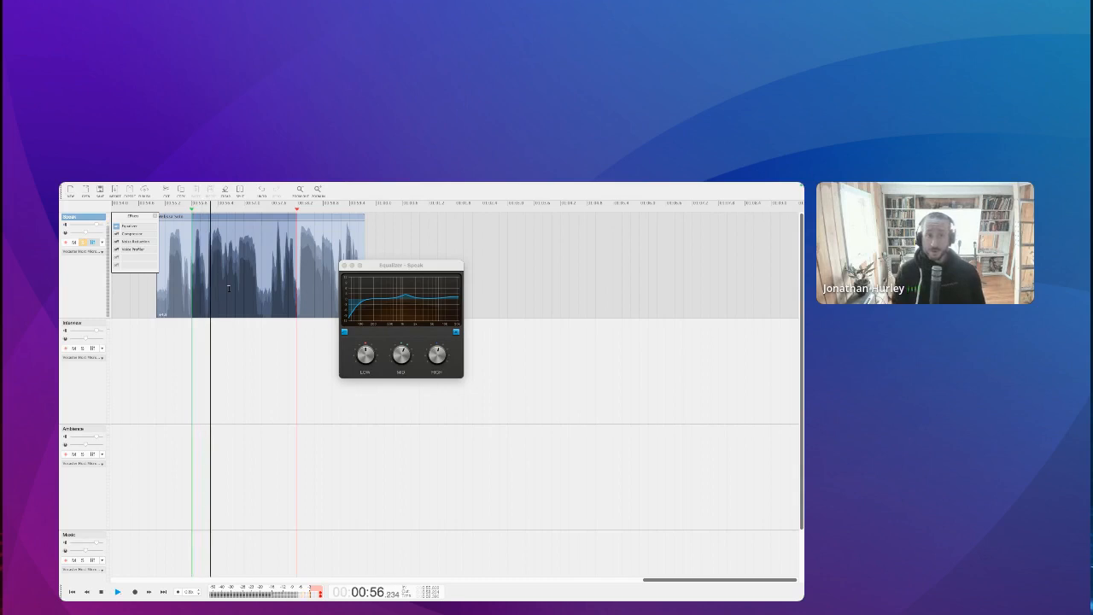
key("space")
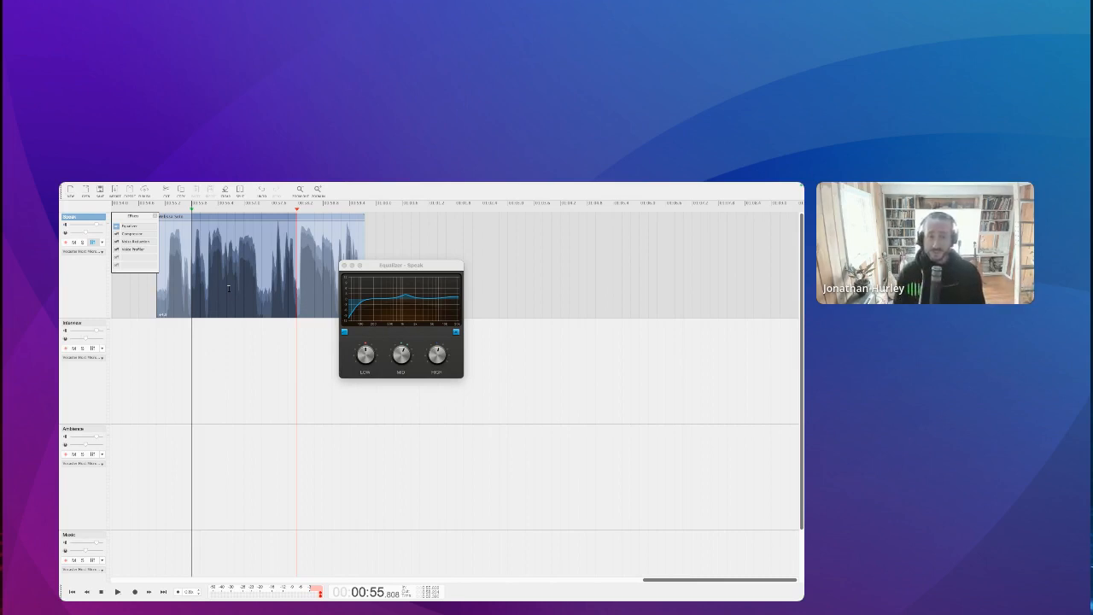
- Shift the Equalizer's mid boost slightly higher in frequency and audition the selection with the Equalizer bypassed and re-enabled
left_click_drag(405, 295, 414, 298)
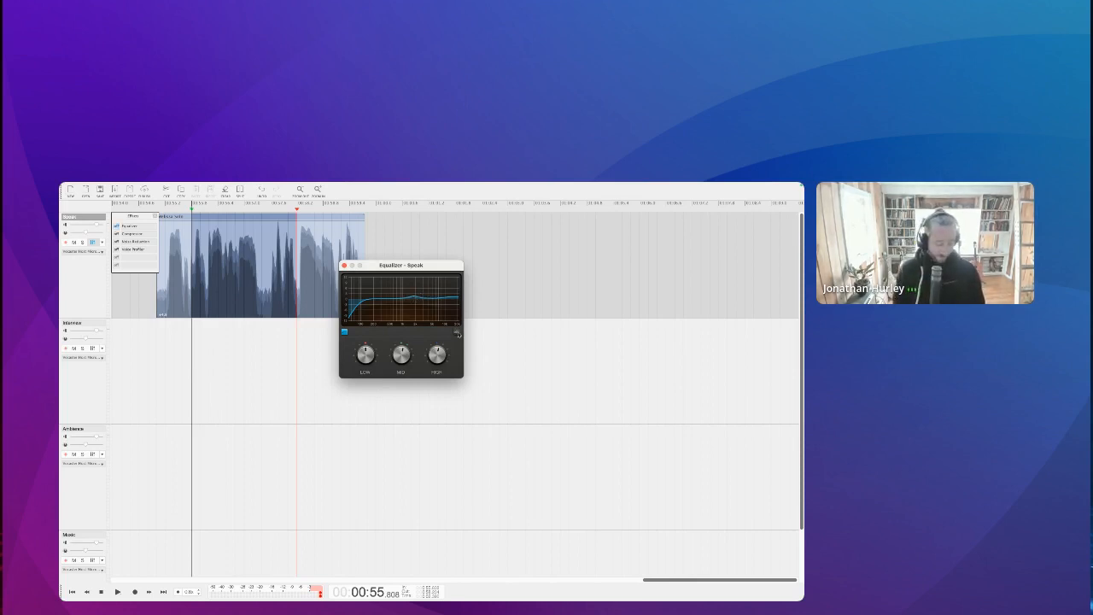
key("space")
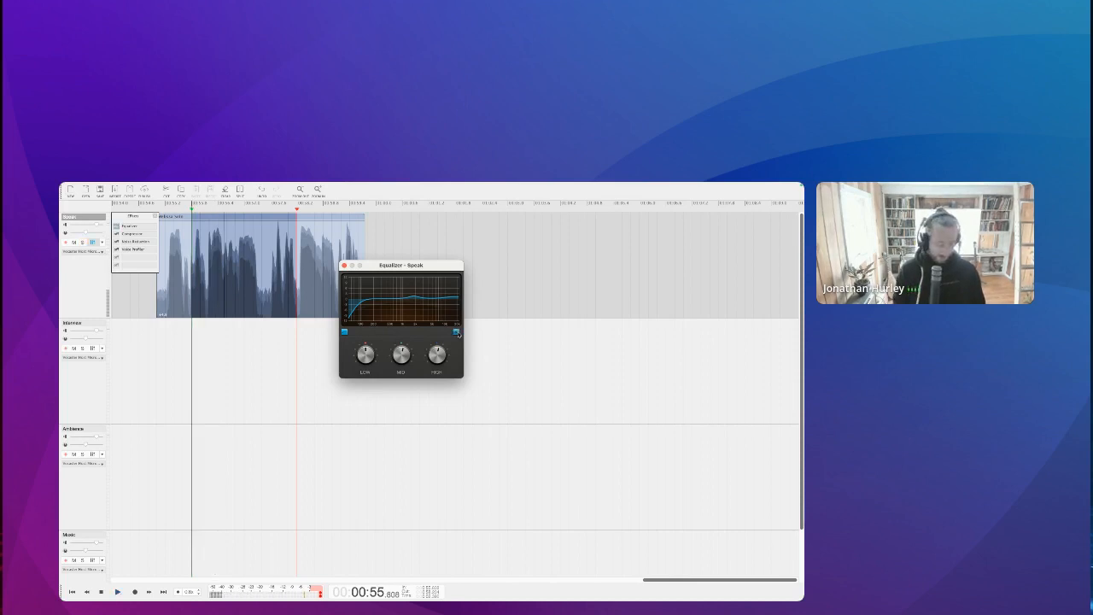
key("shift+space")
key("space")
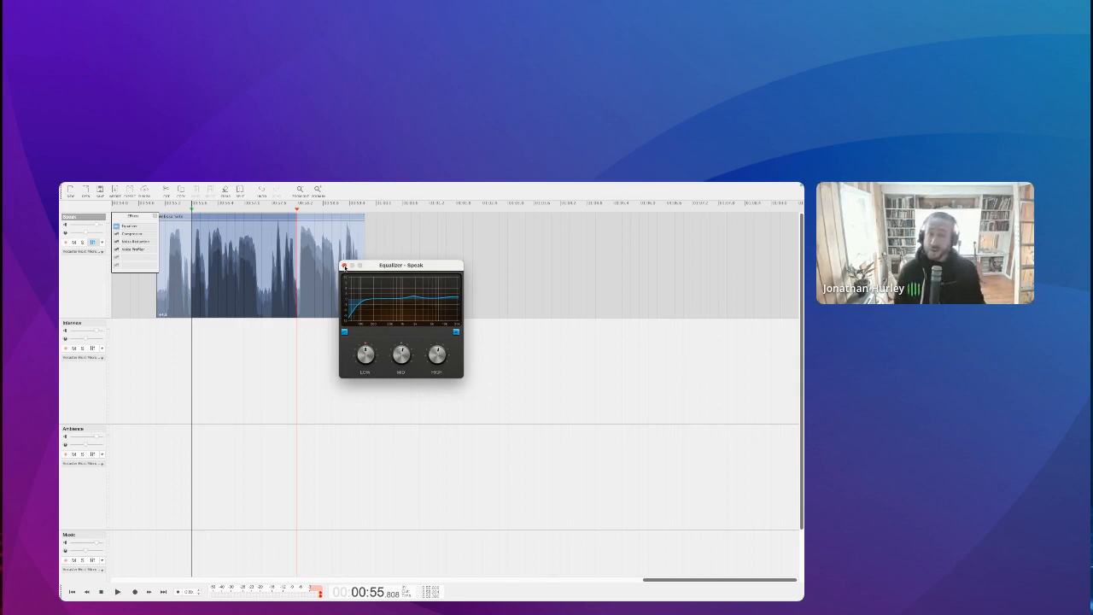
- Close the Equalizer, open the Speak track's Compressor clear of the selected audio, and raise its compression to just under halfway
left_click(344, 265)
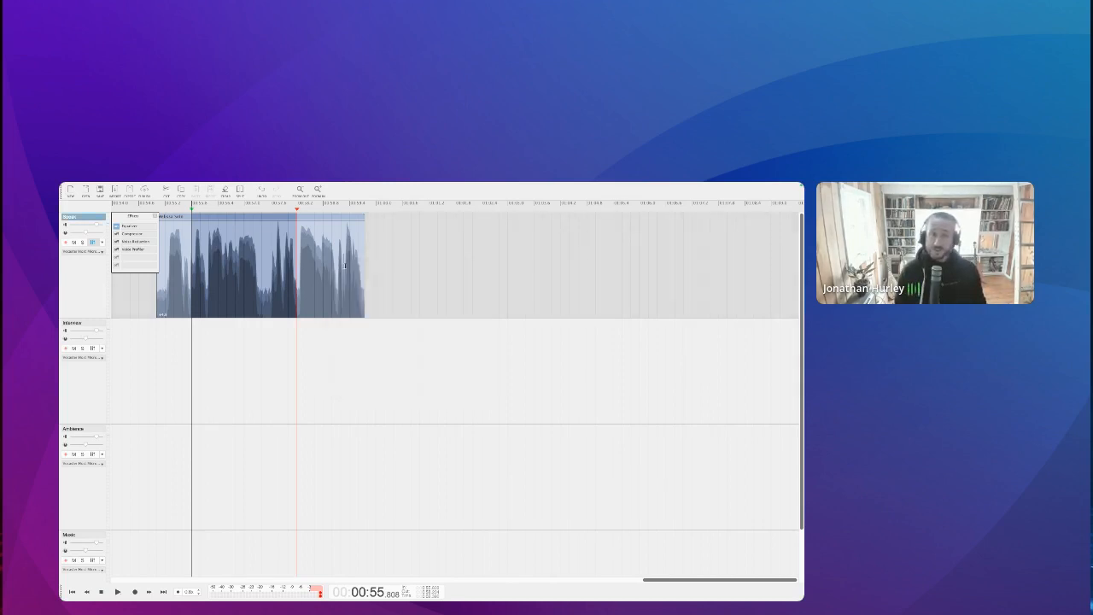
left_click(138, 236)
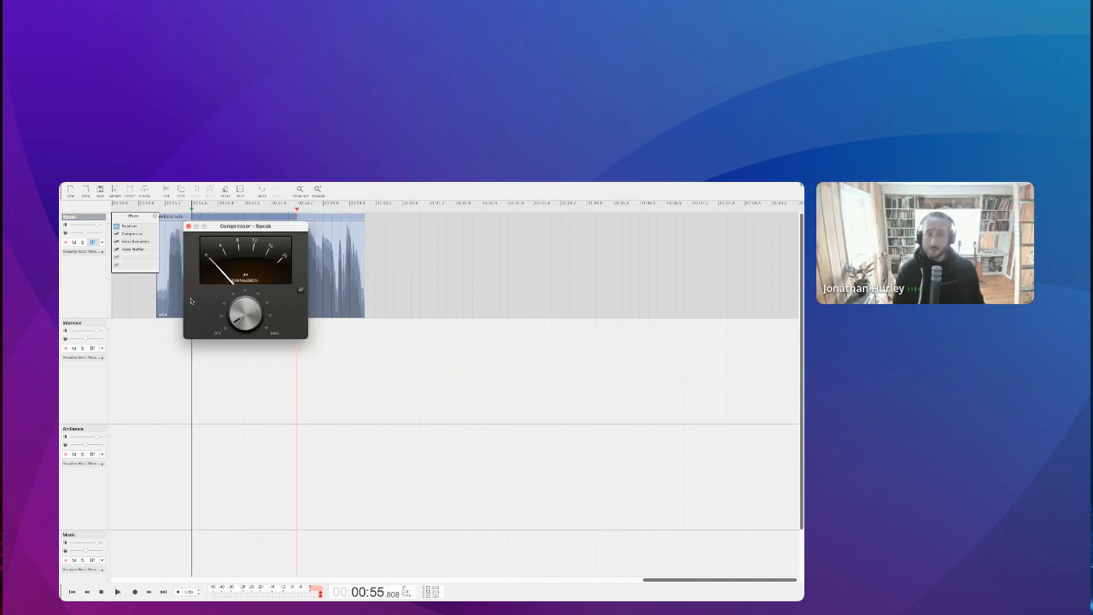
left_click_drag(254, 232, 412, 282)
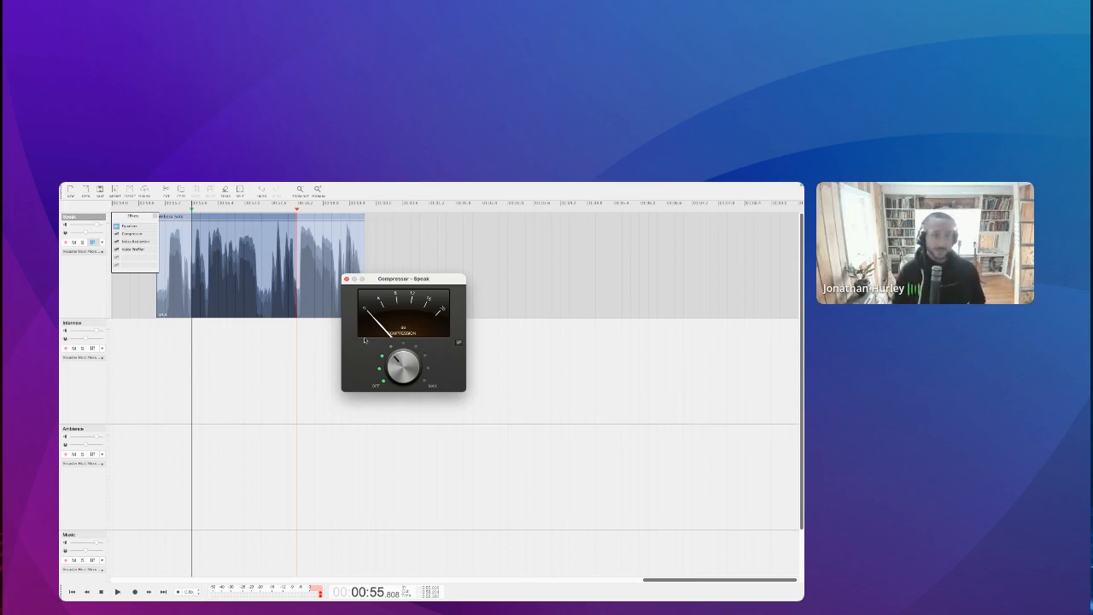
- Zoom in on the Speak clip and mark a tall waveform peak and the short, quieter section just before it
left_click(254, 305)
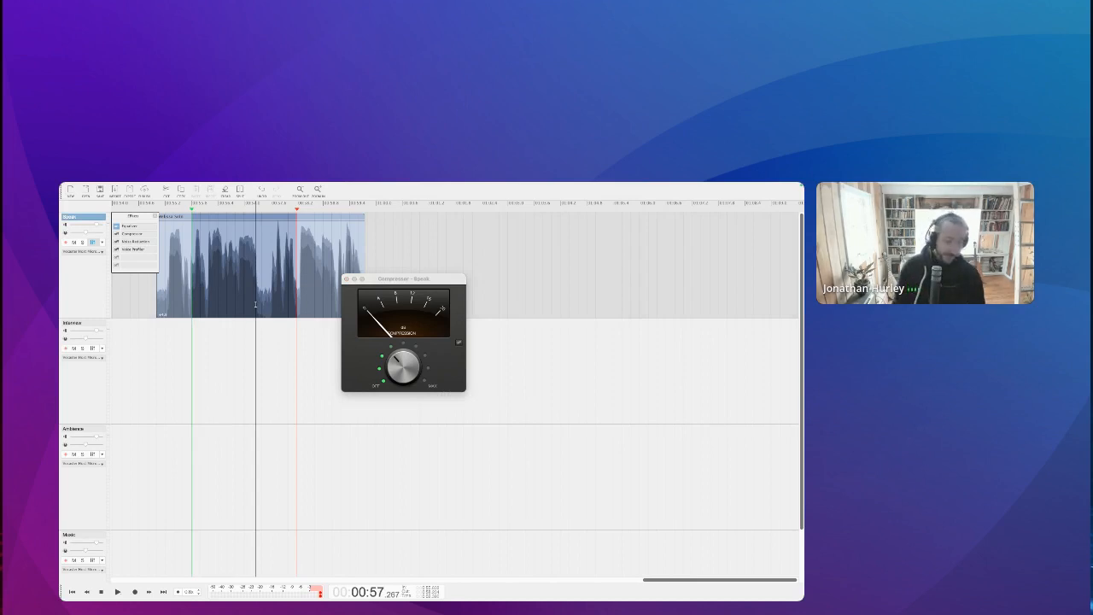
left_click(255, 305)
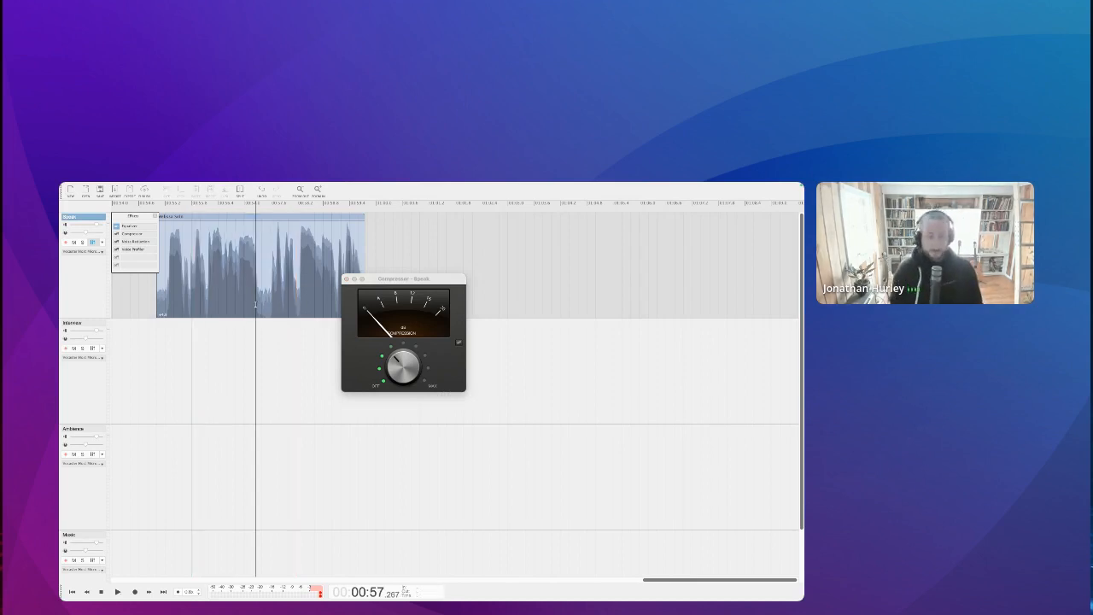
scroll(256, 305, "up", 5)
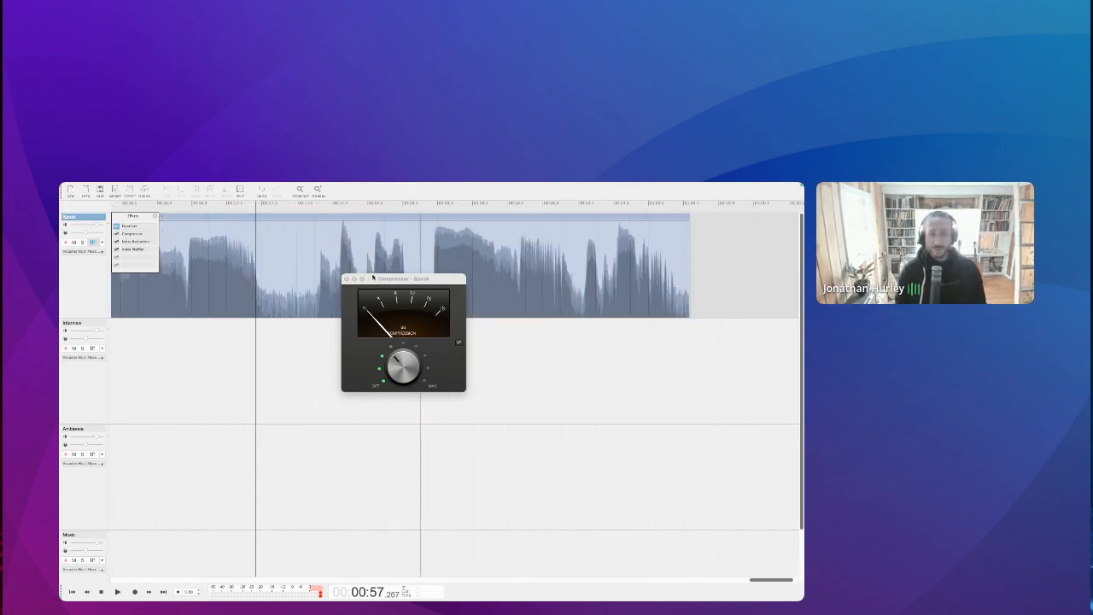
left_click_drag(372, 277, 468, 285)
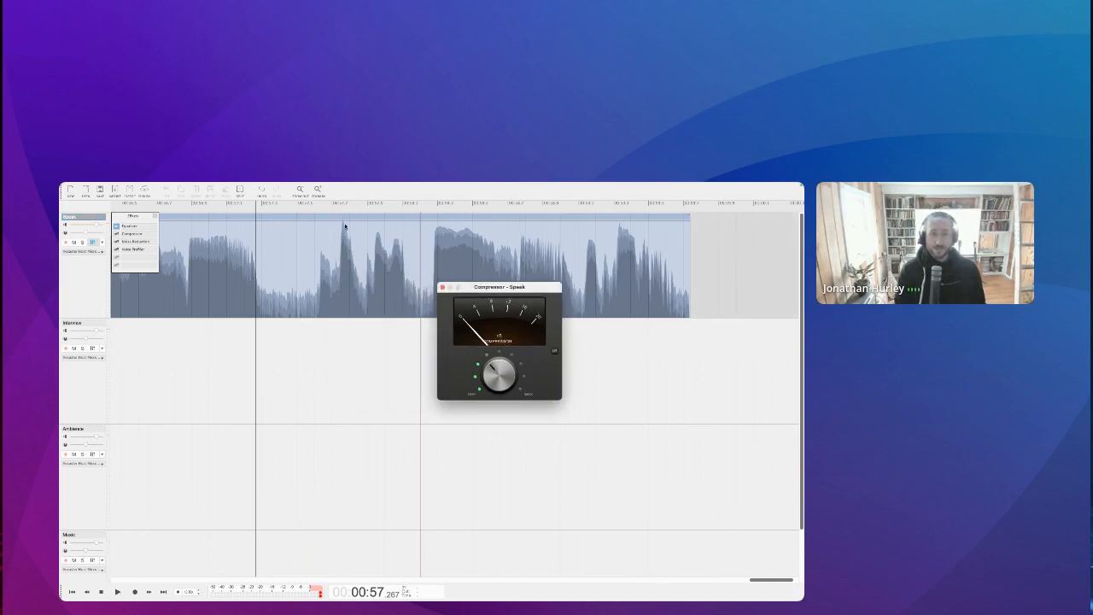
left_click_drag(365, 256, 332, 234)
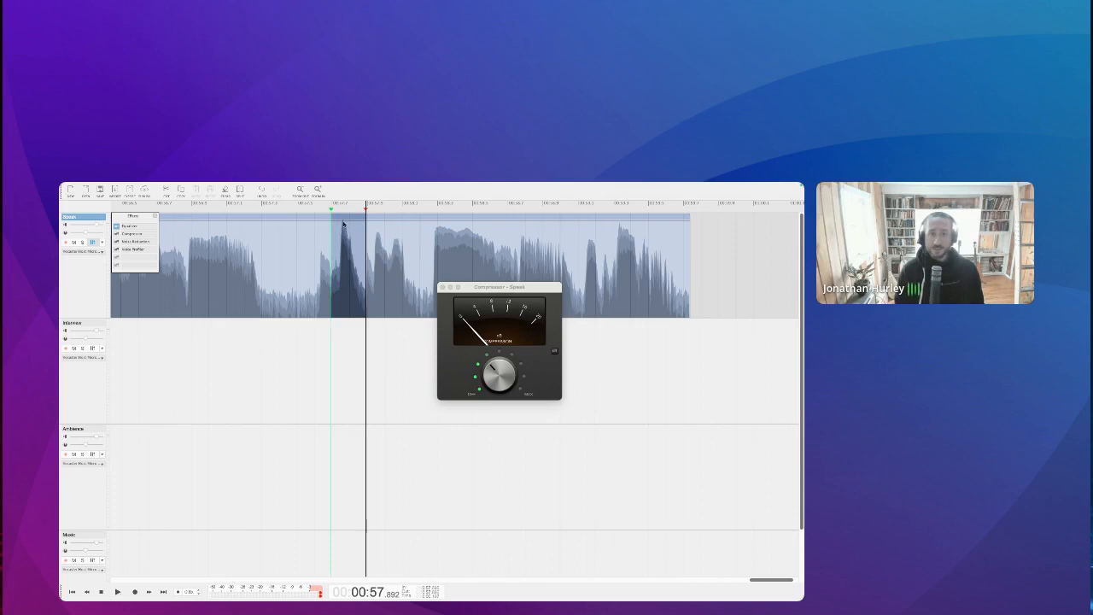
left_click(318, 298)
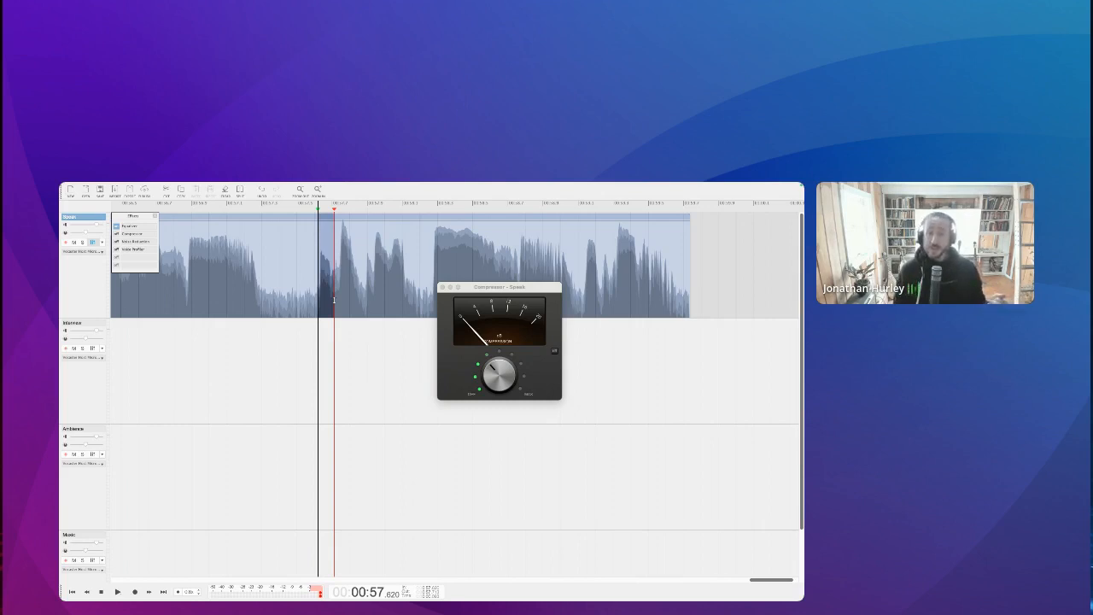
- Raise the compression to about halfway, select the phrase around the tall peak, and play it with the Compressor enabled
left_click(495, 376)
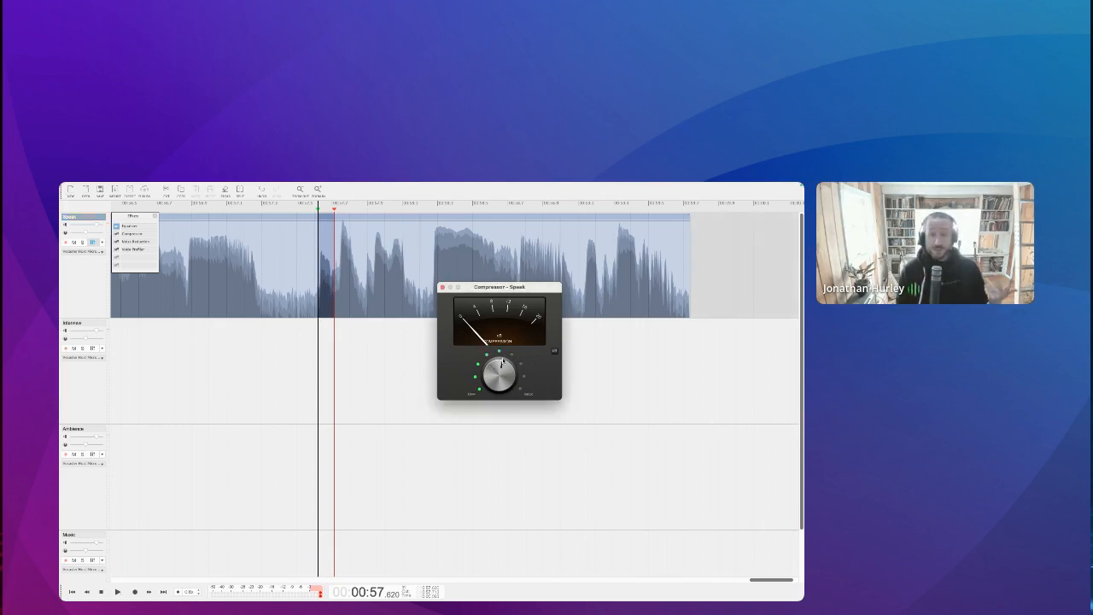
left_click_drag(423, 303, 315, 301)
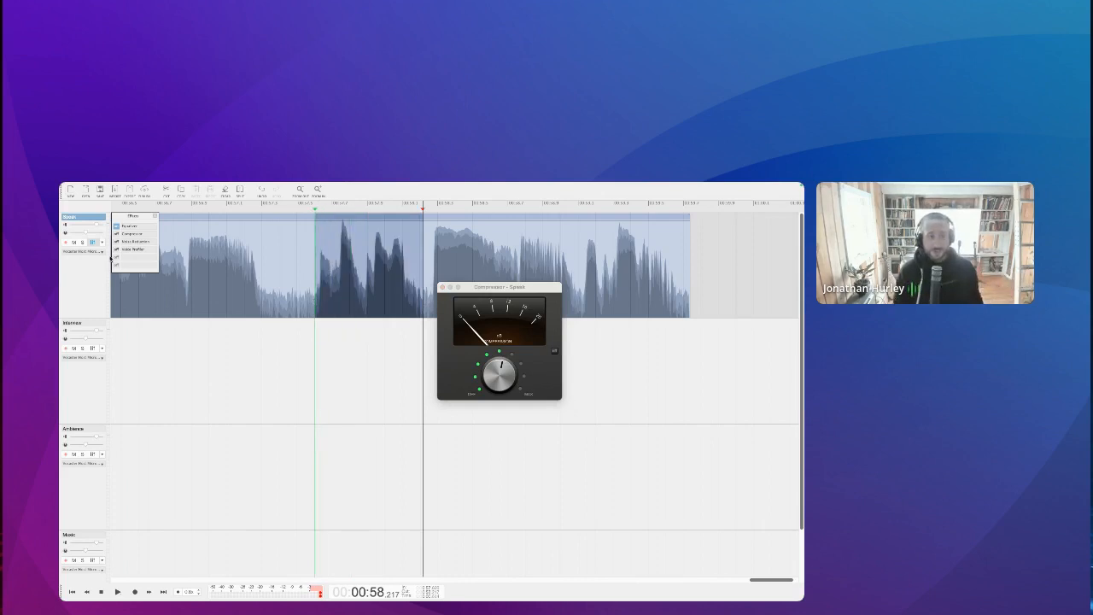
left_click(117, 233)
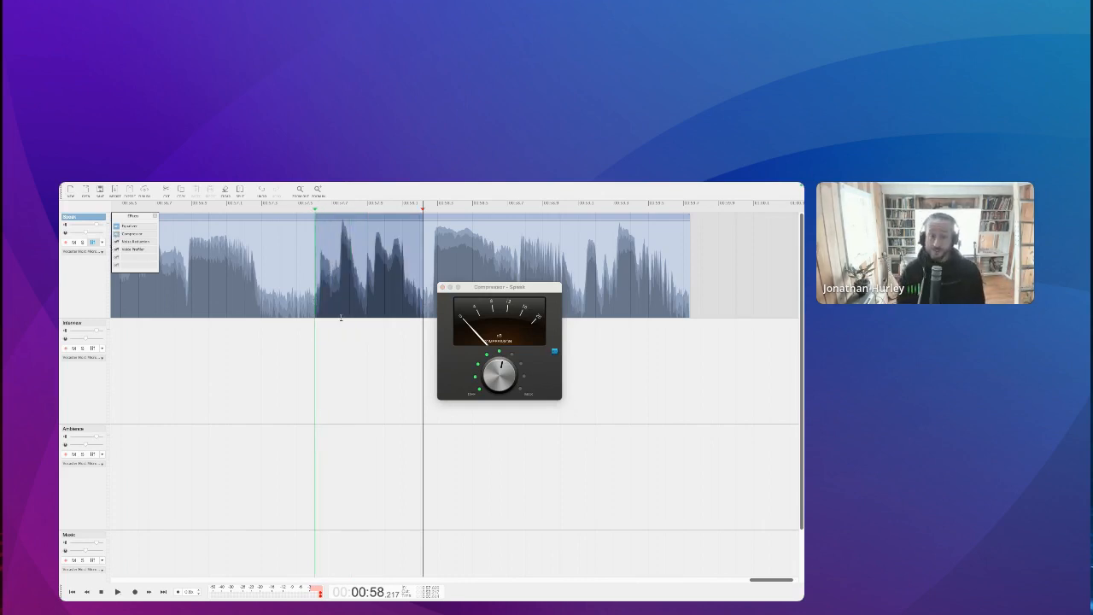
key("space")
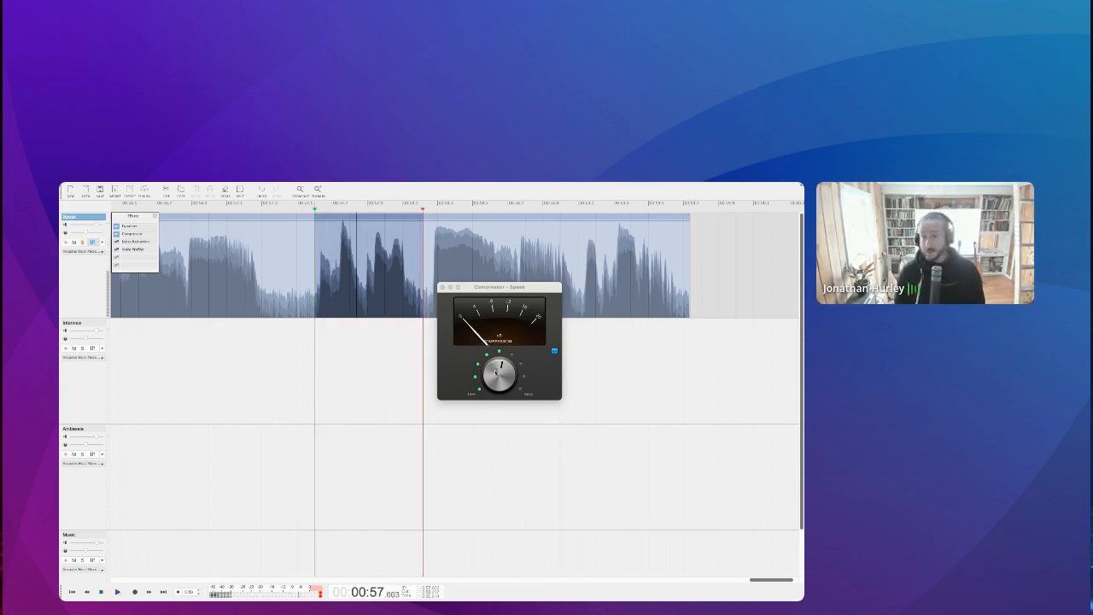
- Raise the Compressor to its maximum, select a longer phrase across the Speak clip, and play it with the effect enabled
left_click_drag(496, 371, 456, 338)
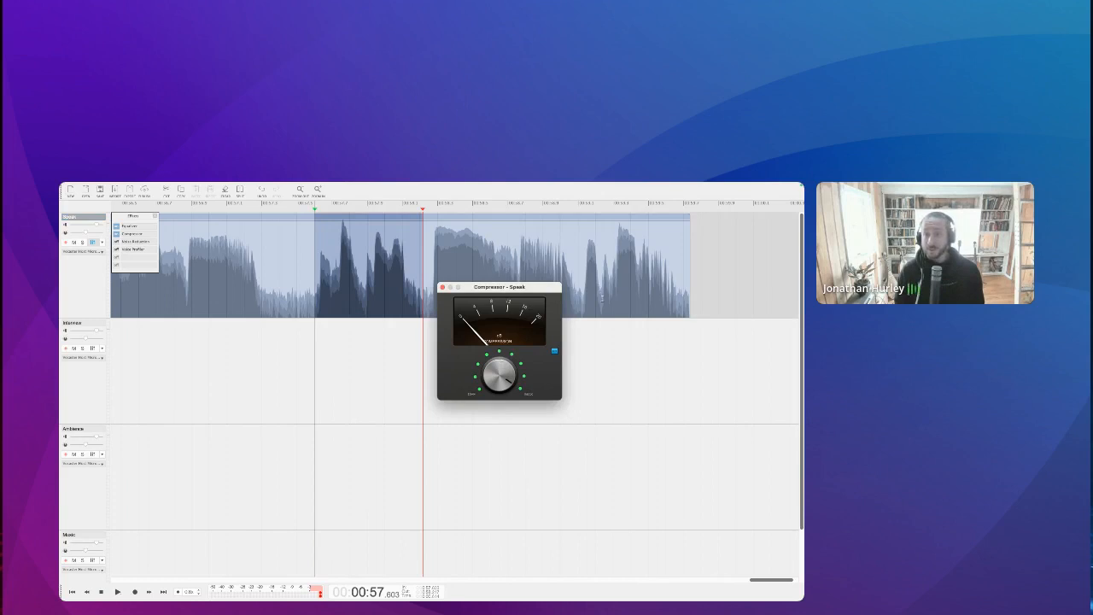
left_click_drag(602, 298, 317, 305)
key("space")
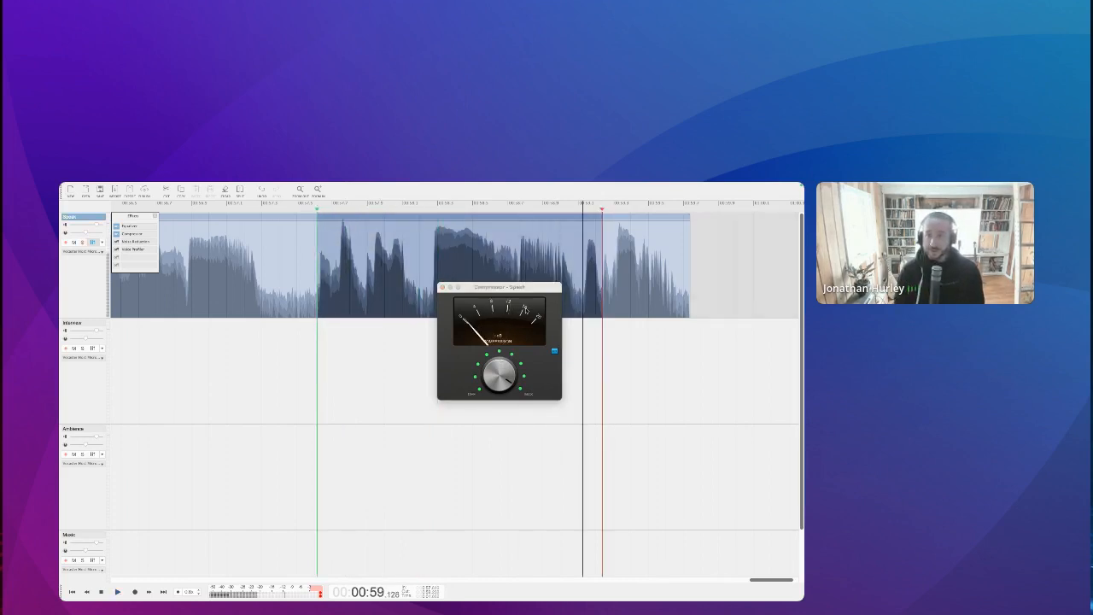
- Play the selected phrase with the Compressor bypassed, and lower its compression to about three quarters
left_click(554, 351)
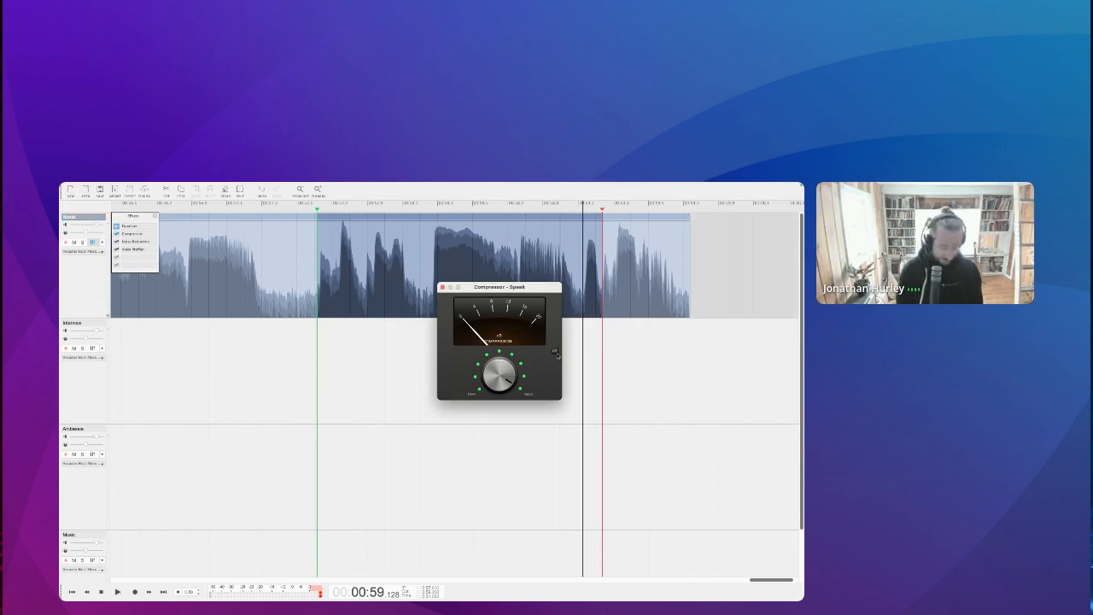
key("space")
key("space")
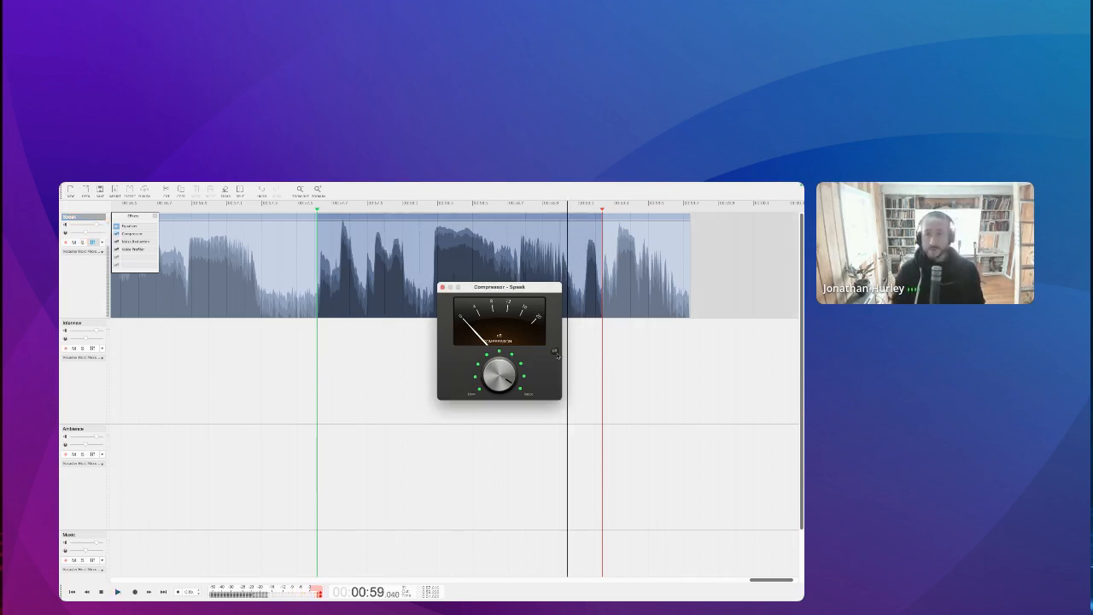
left_click_drag(487, 416, 487, 369)
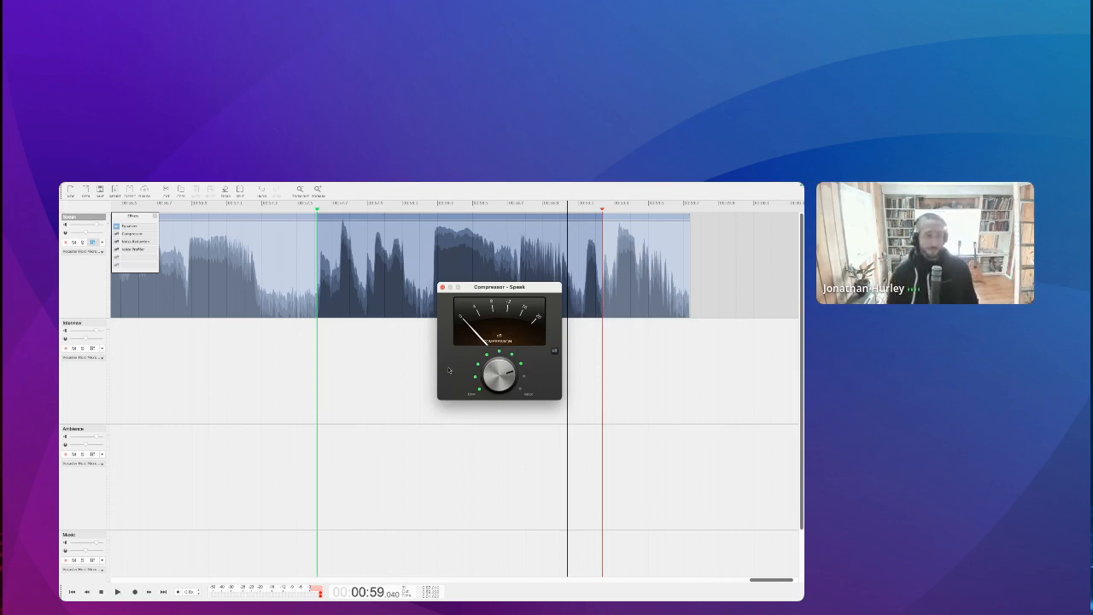
- Add the Waves AR TG Mastering Live plug-in to the Speak track's fifth effect slot and close its window
left_click(154, 262)
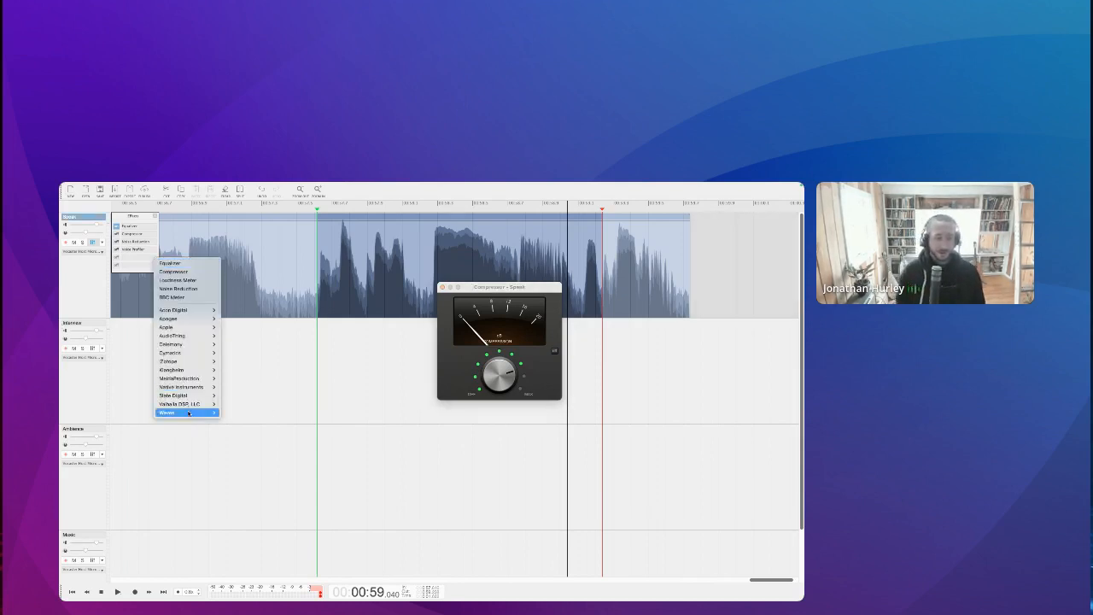
mouse_move(188, 414)
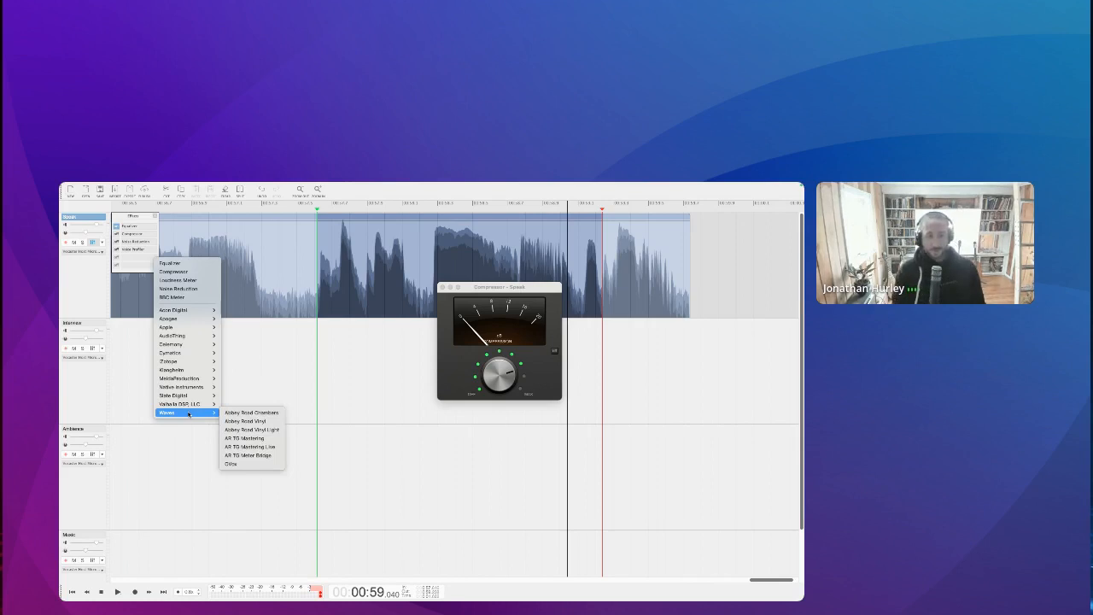
left_click(228, 447)
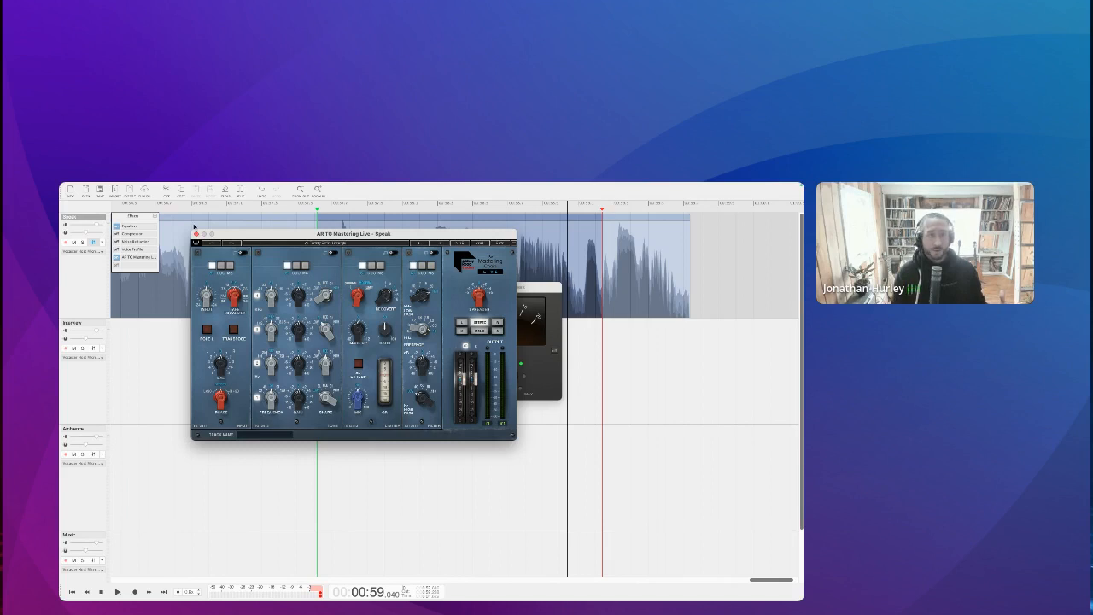
left_click(196, 233)
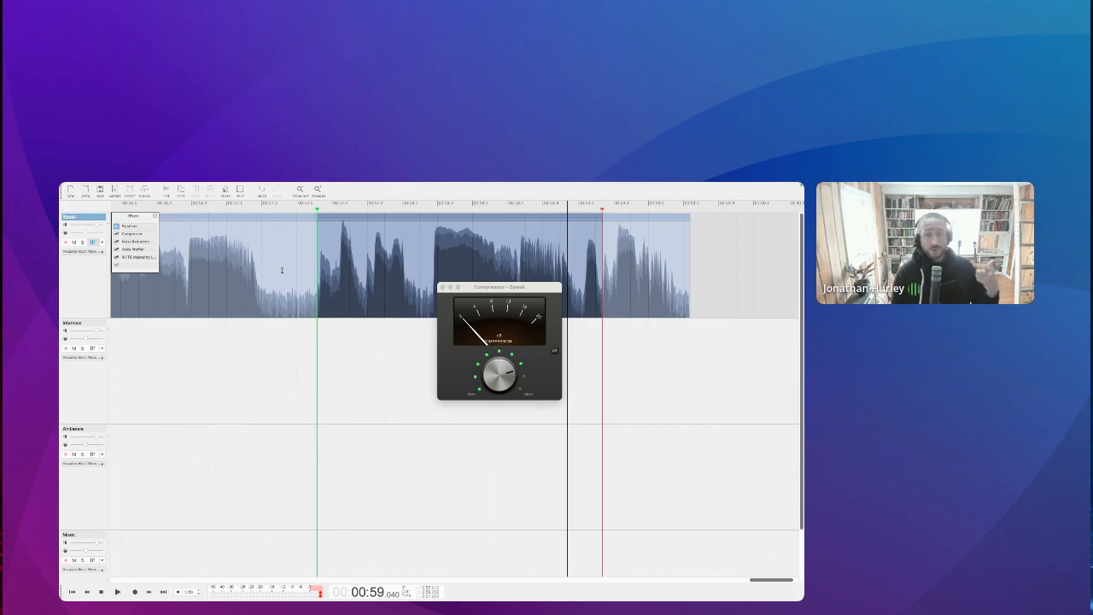
- Try a lower compression amount on the Speak track's Compressor, and set it to about halfway
left_click(491, 374)
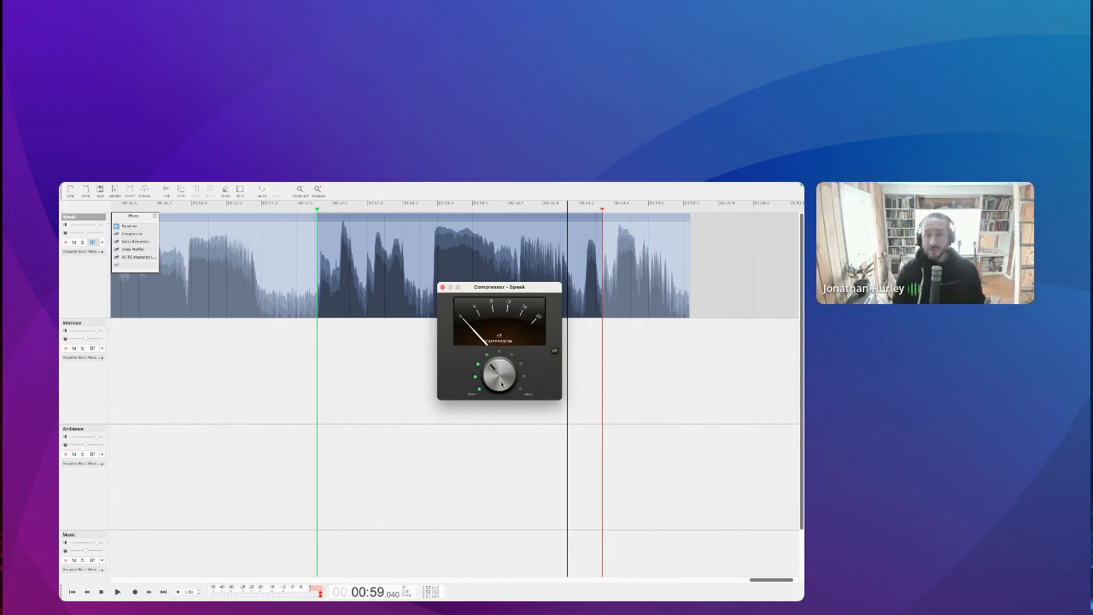
left_click_drag(487, 370, 488, 366)
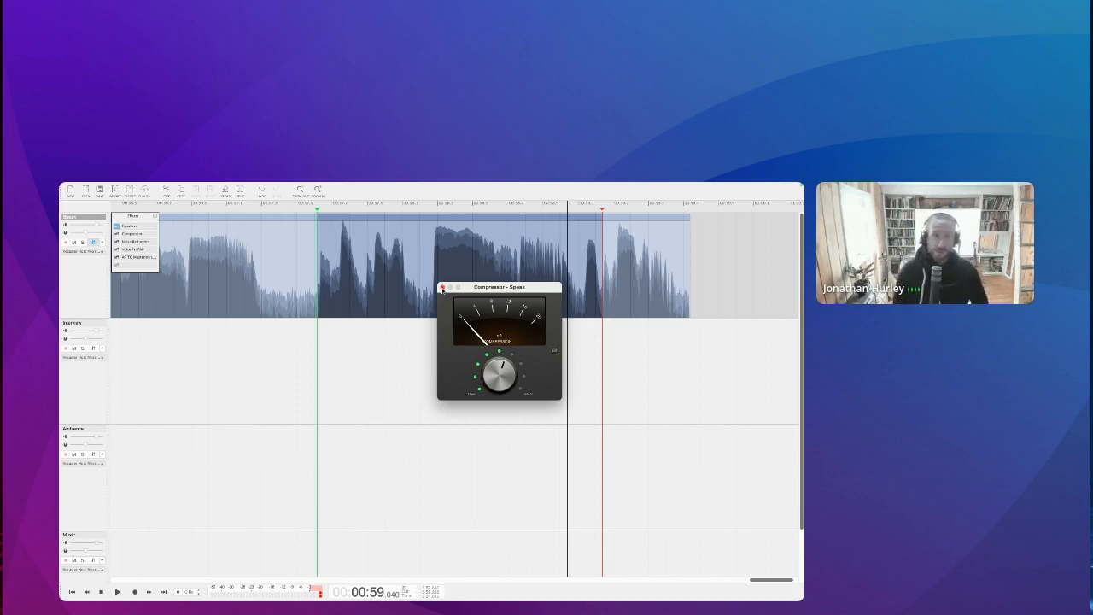
- Replace AR TG Mastering Live on the Speak track with Apple's AUMultibandCompressor, and try to open it with the Compressor window closed
left_click(138, 256)
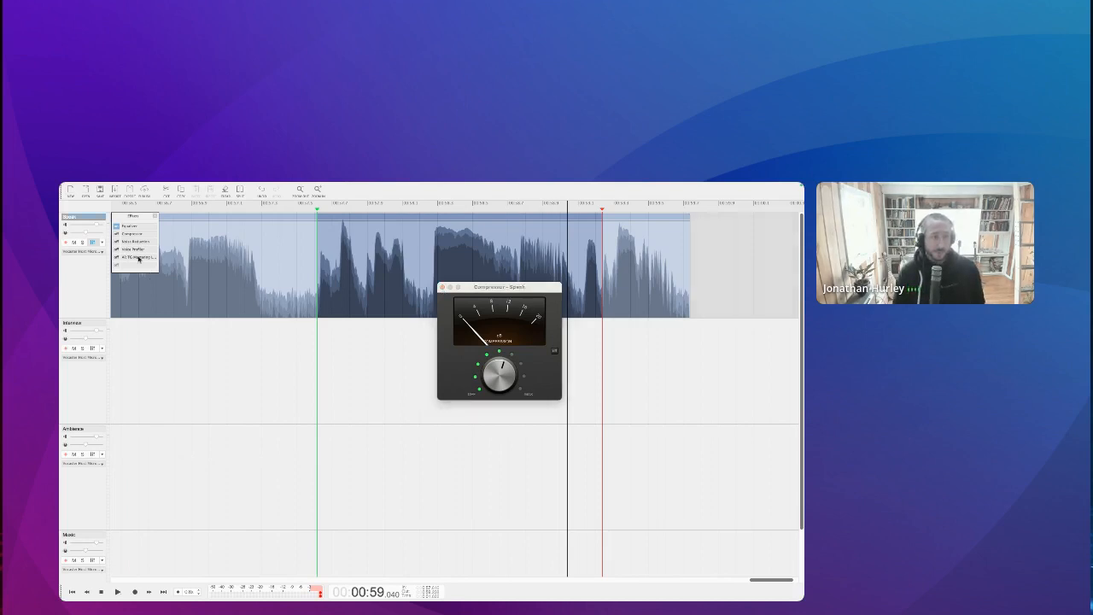
left_click(139, 257)
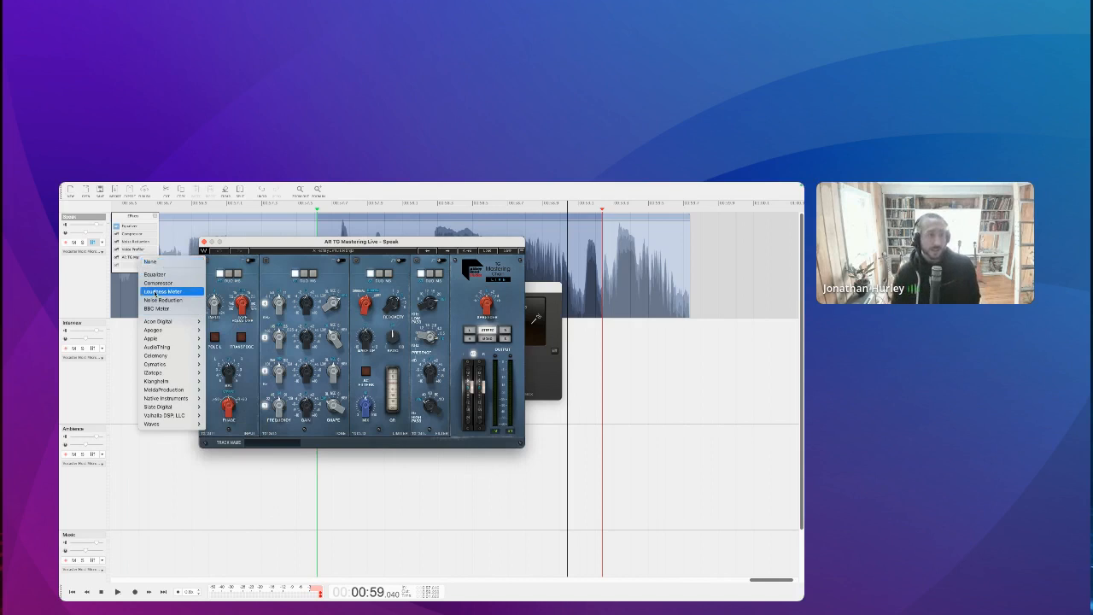
mouse_move(156, 325)
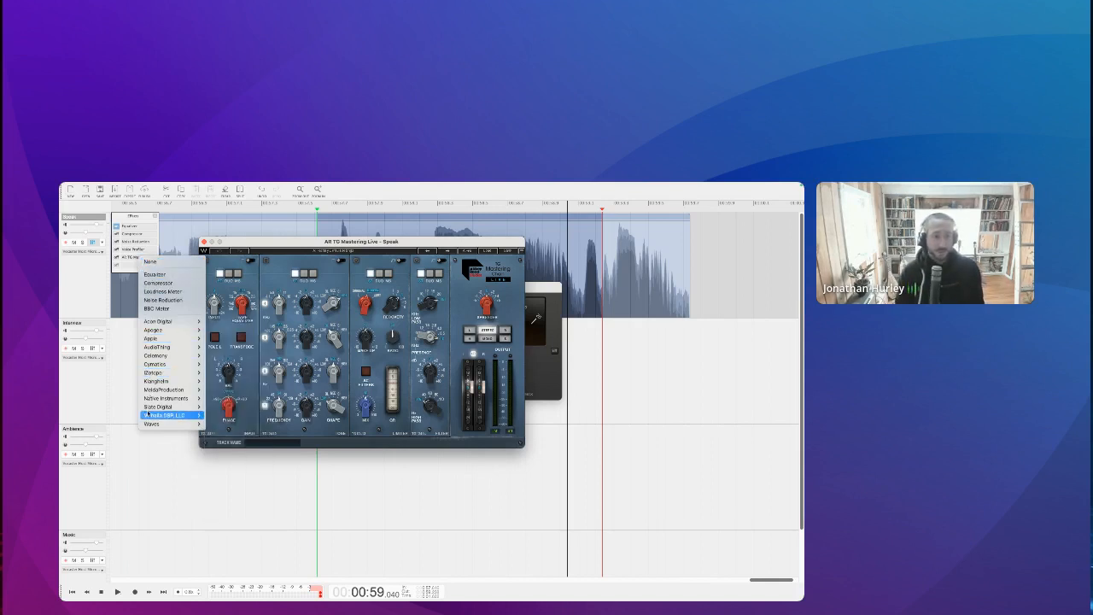
mouse_move(147, 415)
mouse_move(185, 341)
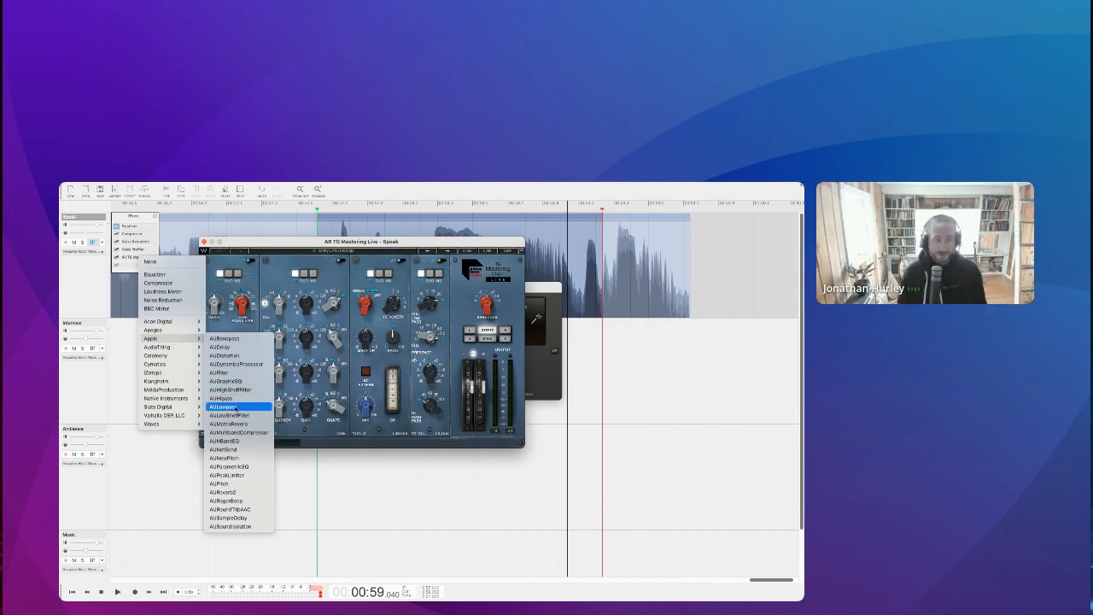
left_click(236, 433)
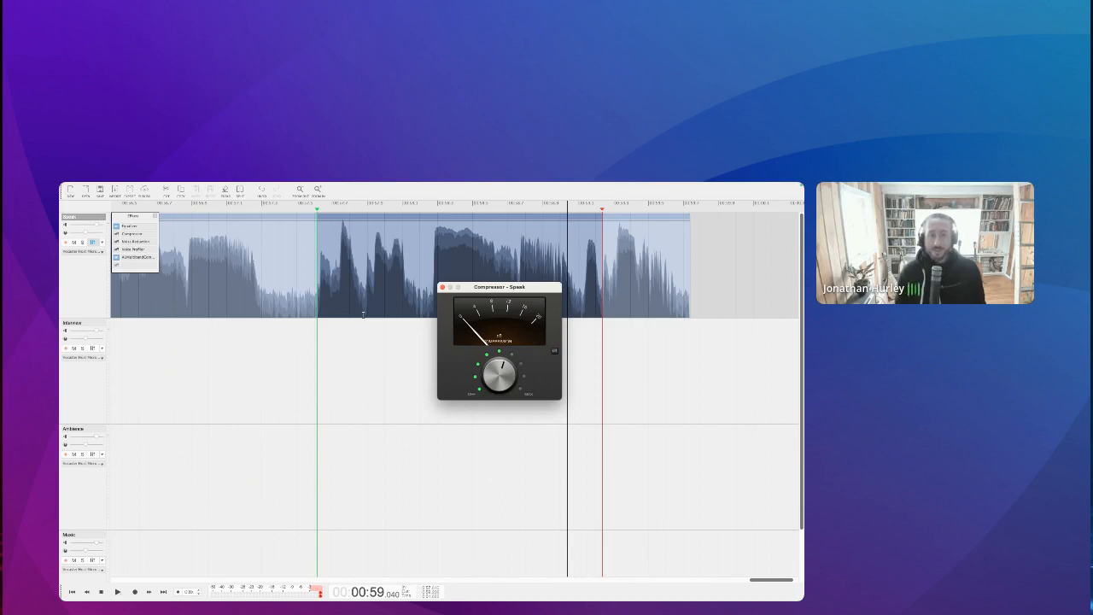
left_click(441, 287)
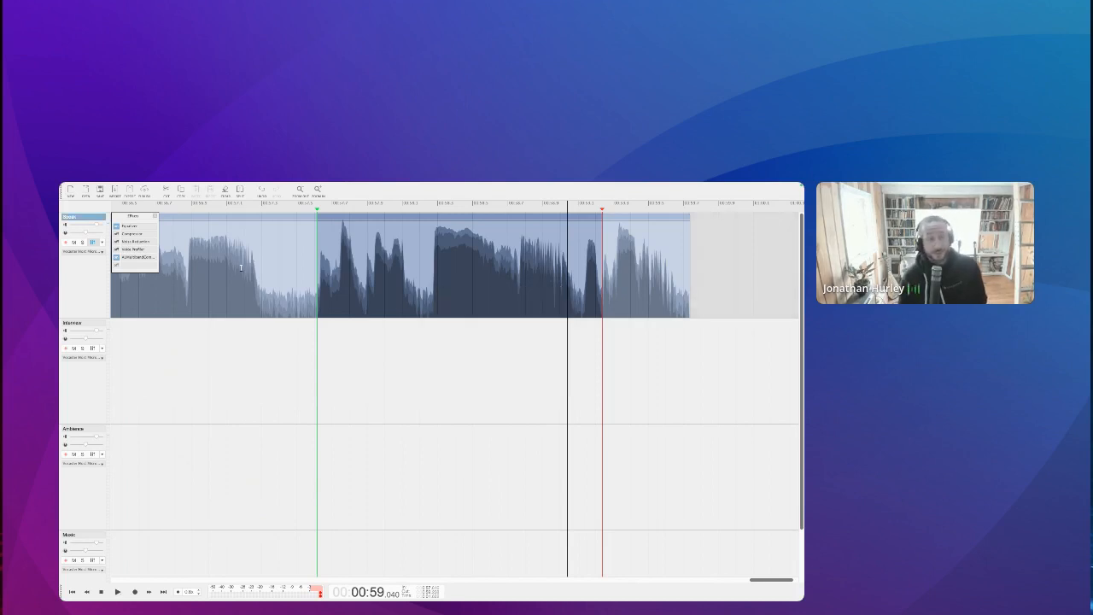
left_click(133, 258)
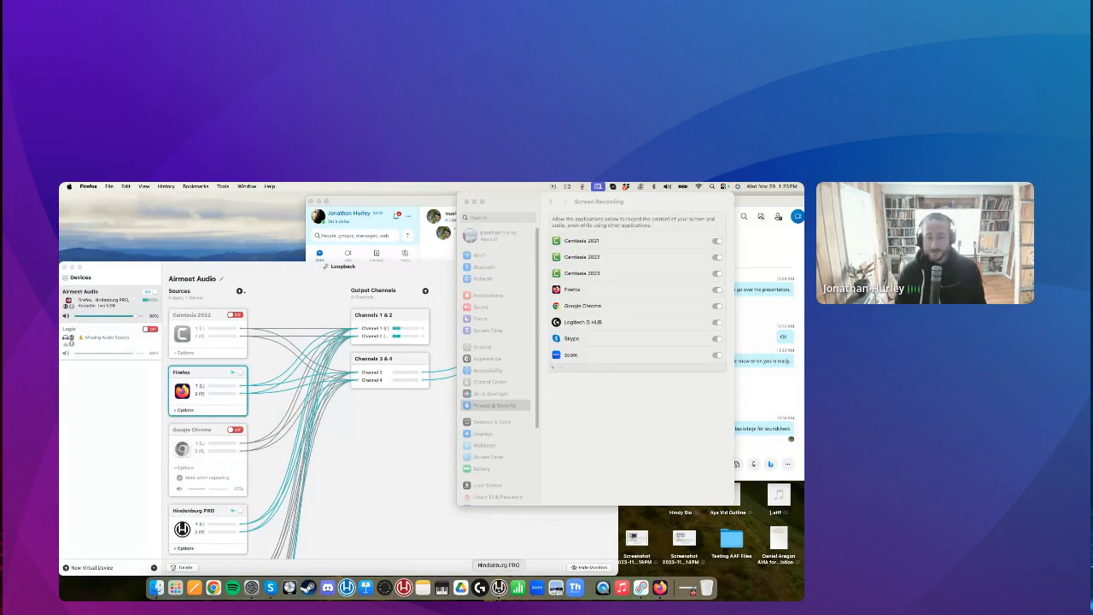
- Switch to the recovered session in Hindenburg PRO, show the Speak track's effects, and browse the Acon Digital plug-ins for the first slot
left_click(498, 587)
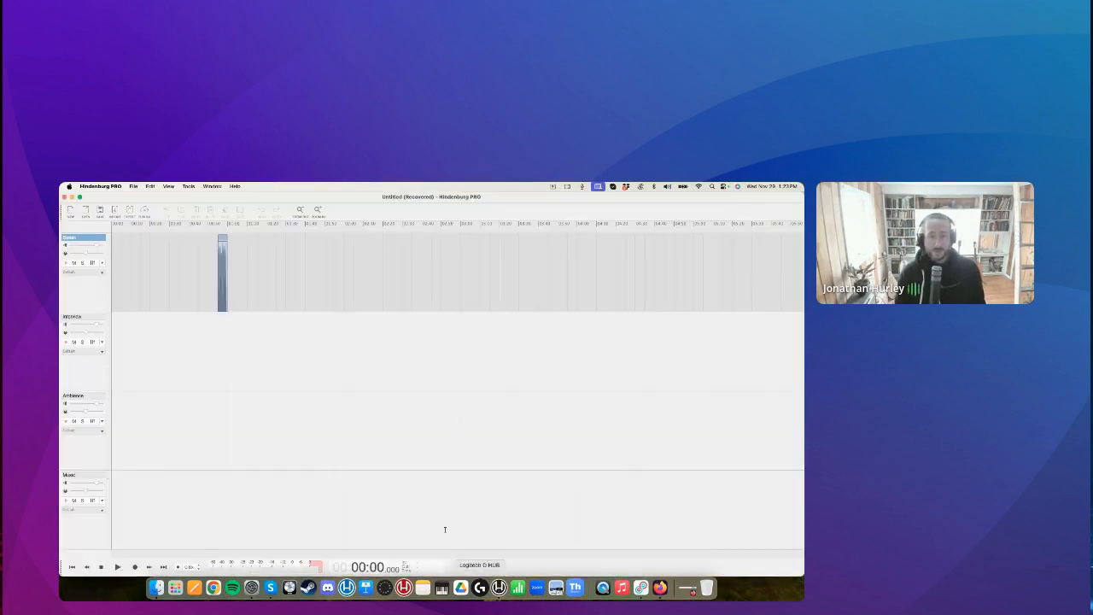
left_click(93, 263)
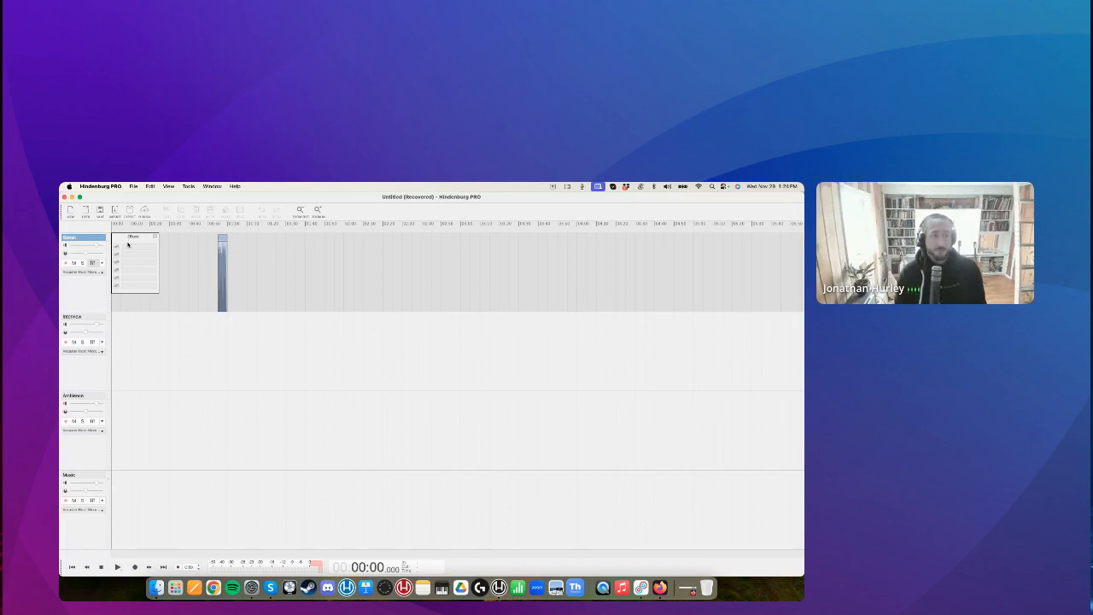
left_click(128, 245)
mouse_move(142, 298)
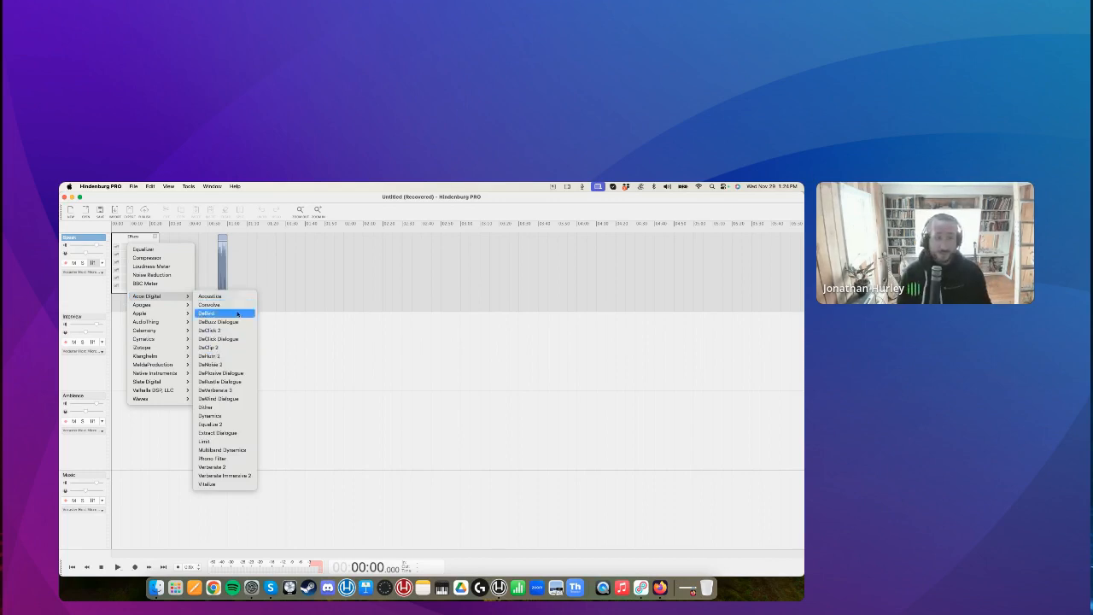
left_click(228, 348)
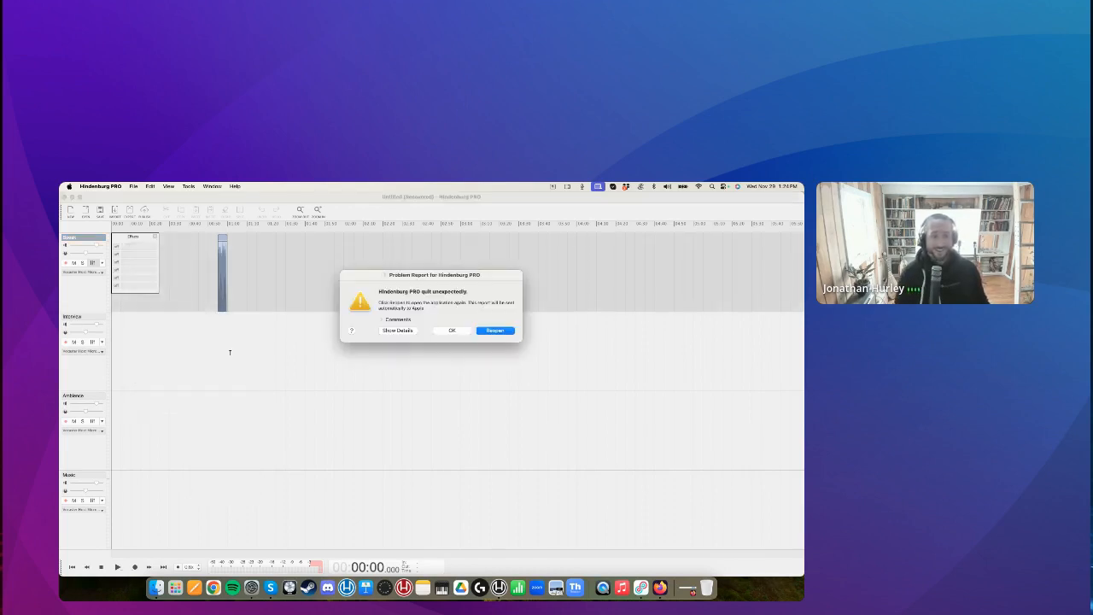
- Dismiss the problem report and make the recovered session full screen
left_click(453, 330)
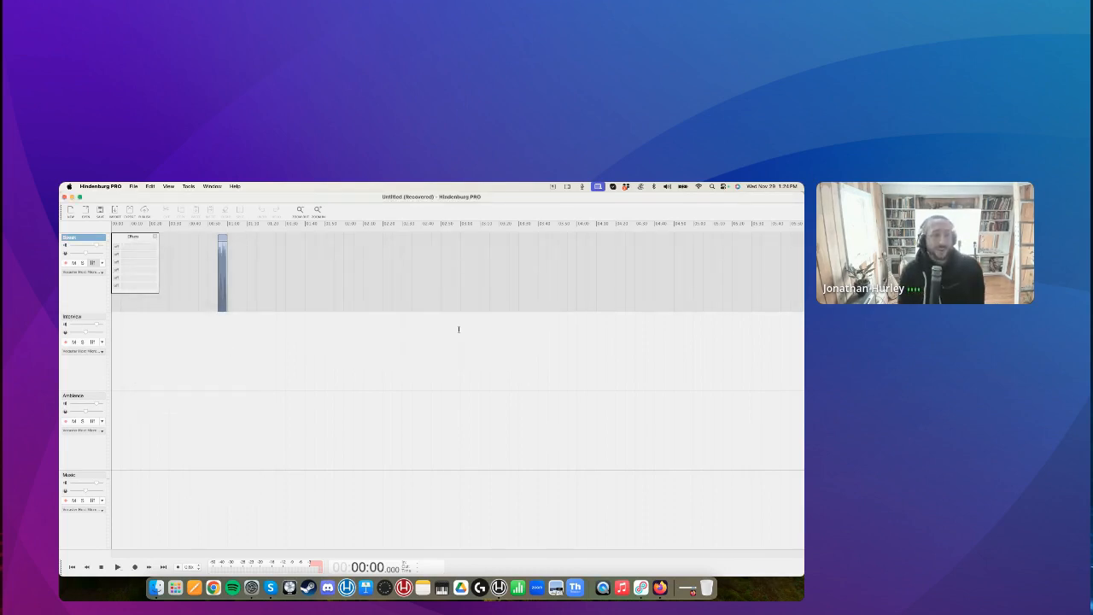
left_click(80, 196)
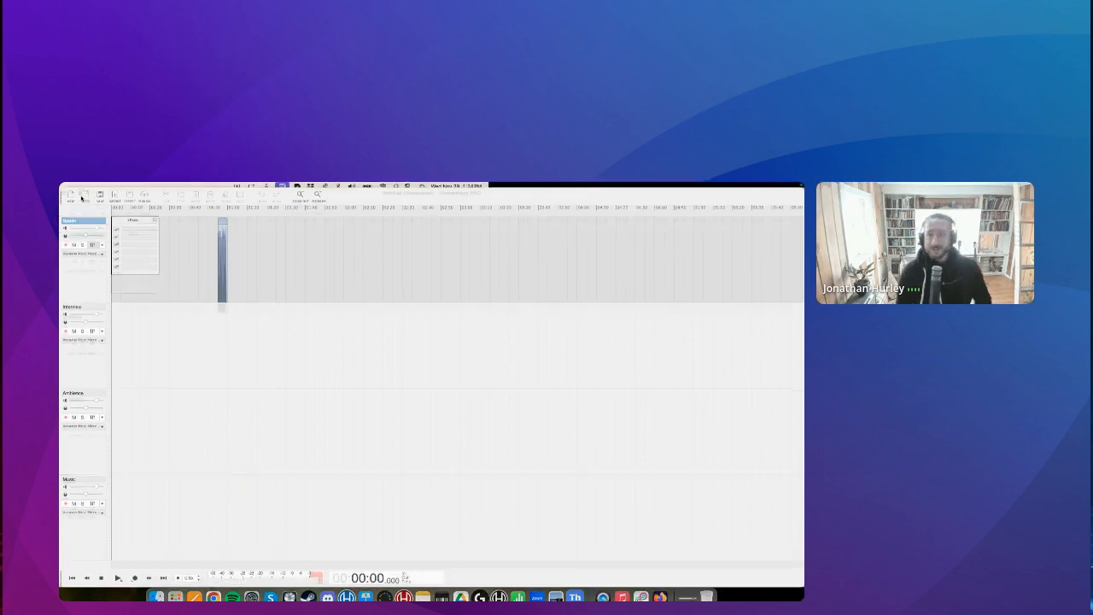
- Add an Equalizer and Acon Digital's Dynamics to the Speak track's first two effect slots, with the Dynamics window clear of the Equalizer
left_click(140, 227)
left_click(142, 230)
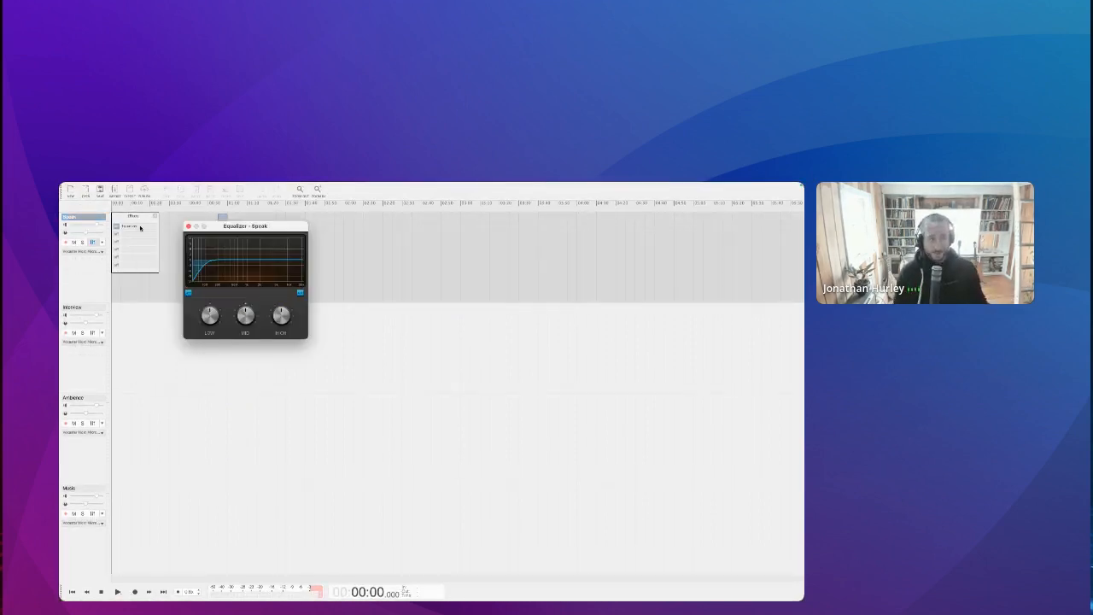
left_click(139, 238)
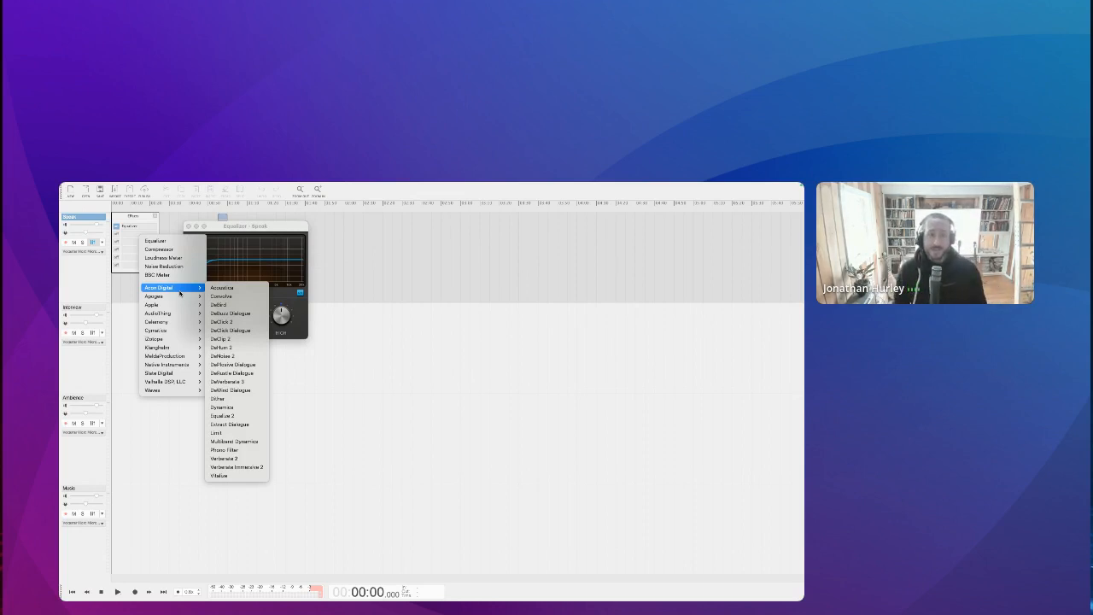
left_click(221, 408)
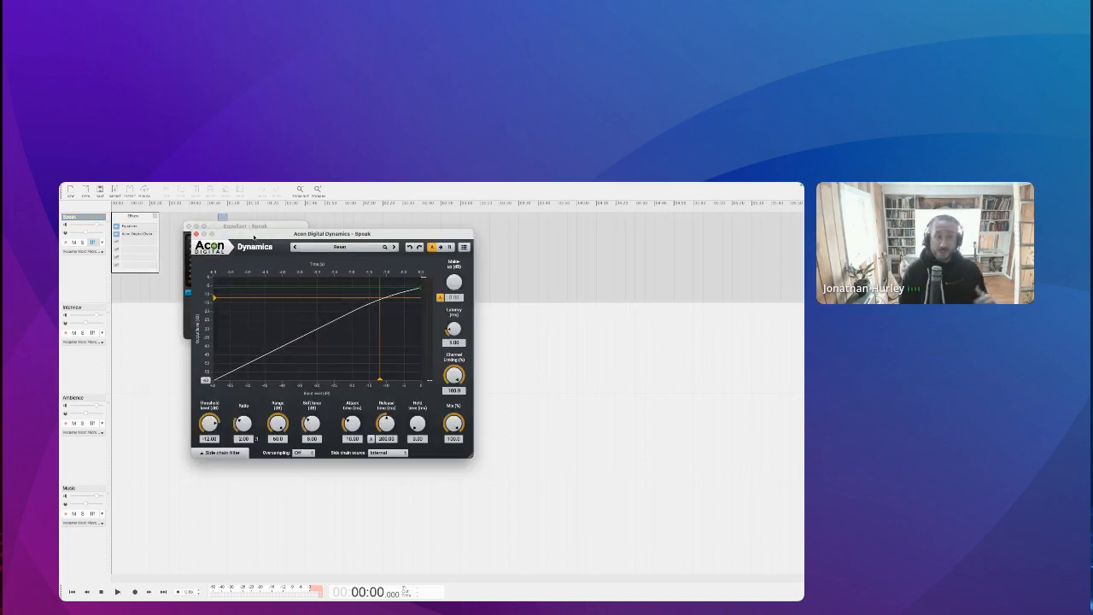
left_click_drag(254, 236, 283, 236)
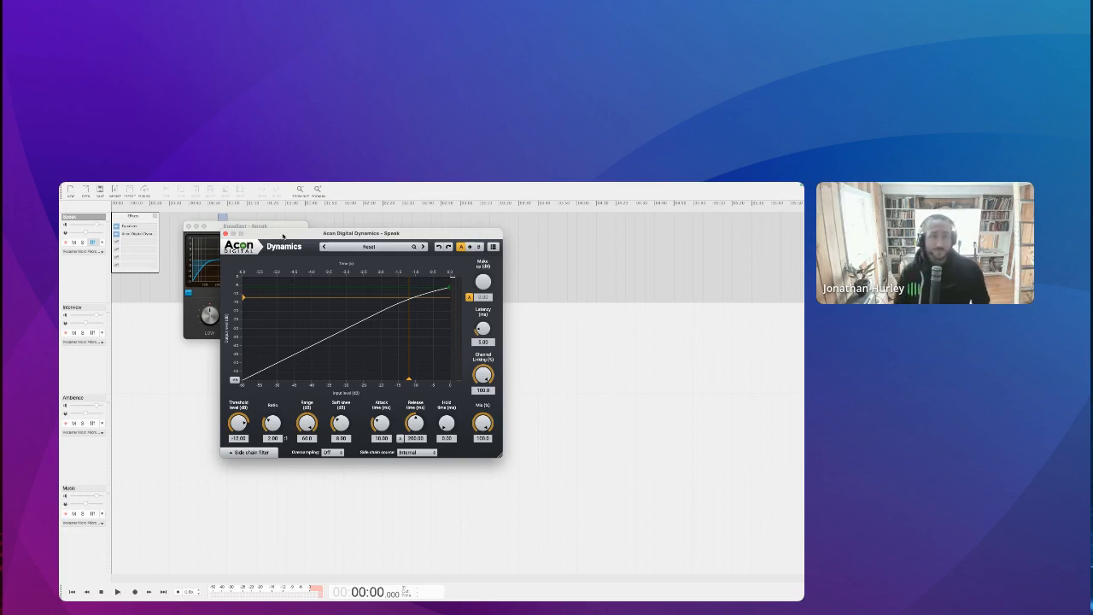
left_click_drag(258, 233, 388, 232)
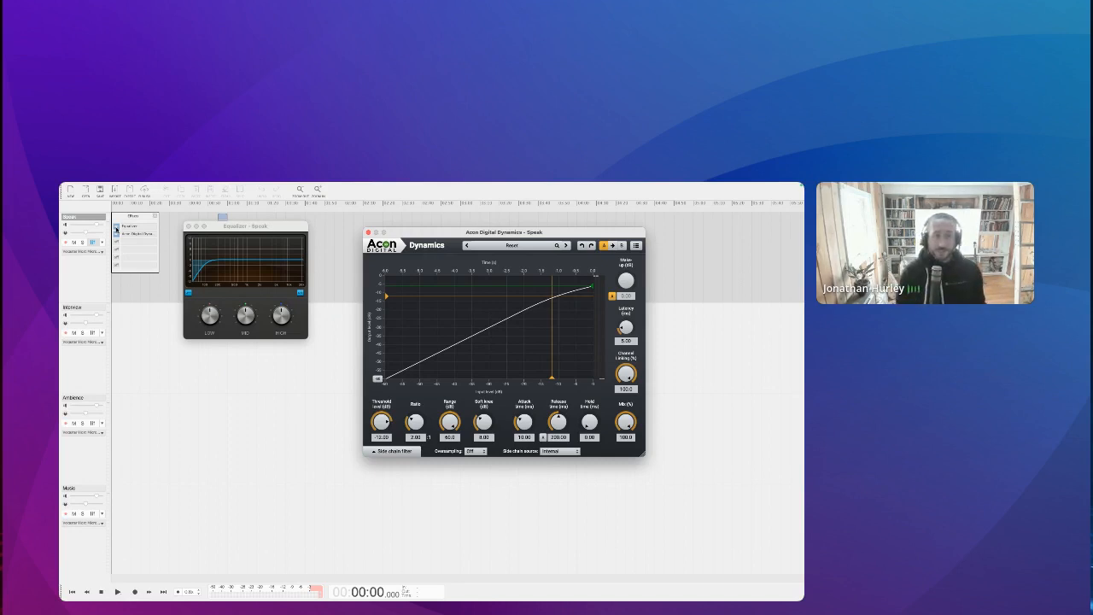
- Add a Compressor to the Speak track's third effect slot and swap it with the Equalizer in the first slot
left_click(134, 229)
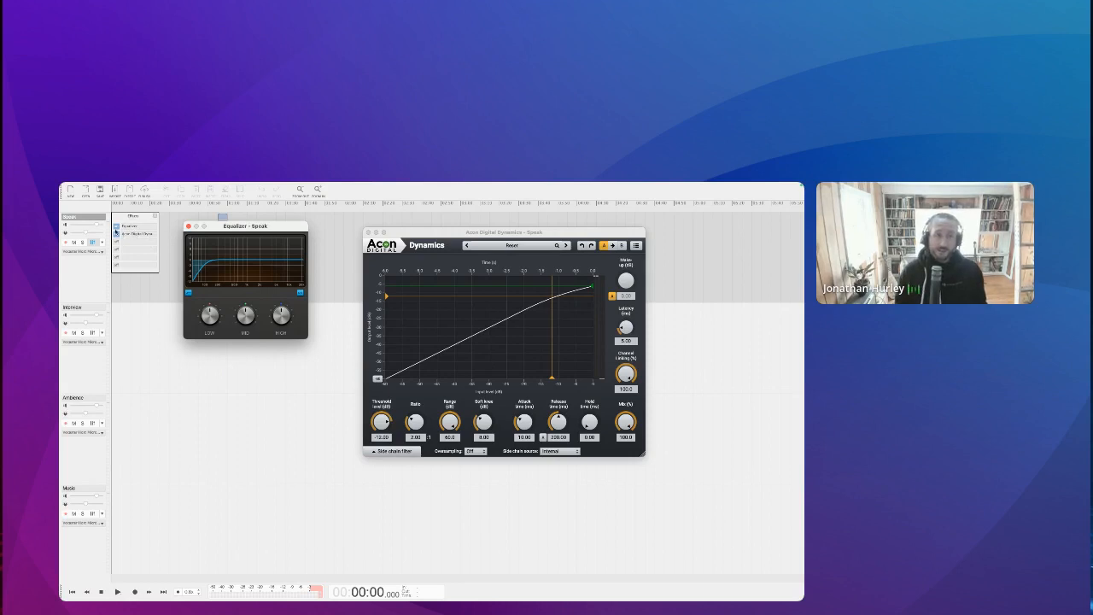
left_click(132, 245)
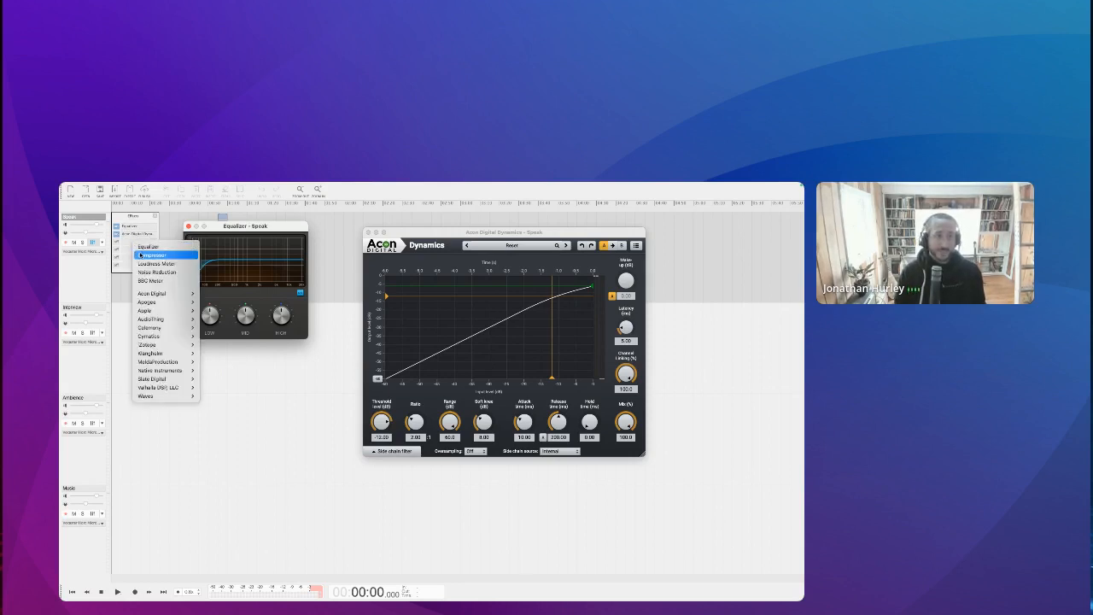
left_click(145, 251)
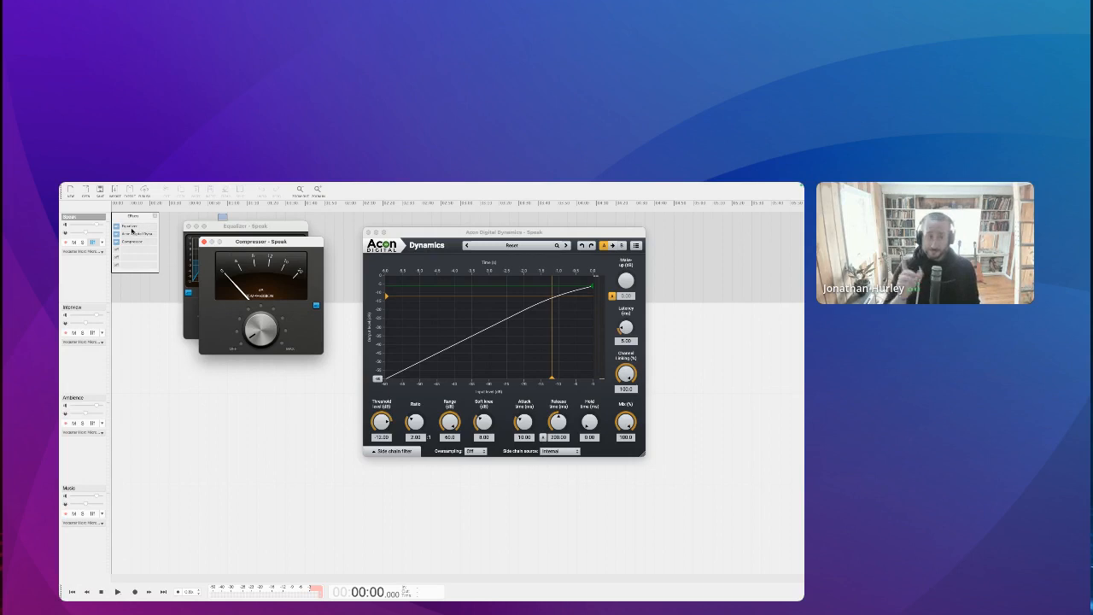
left_click_drag(132, 242, 131, 234)
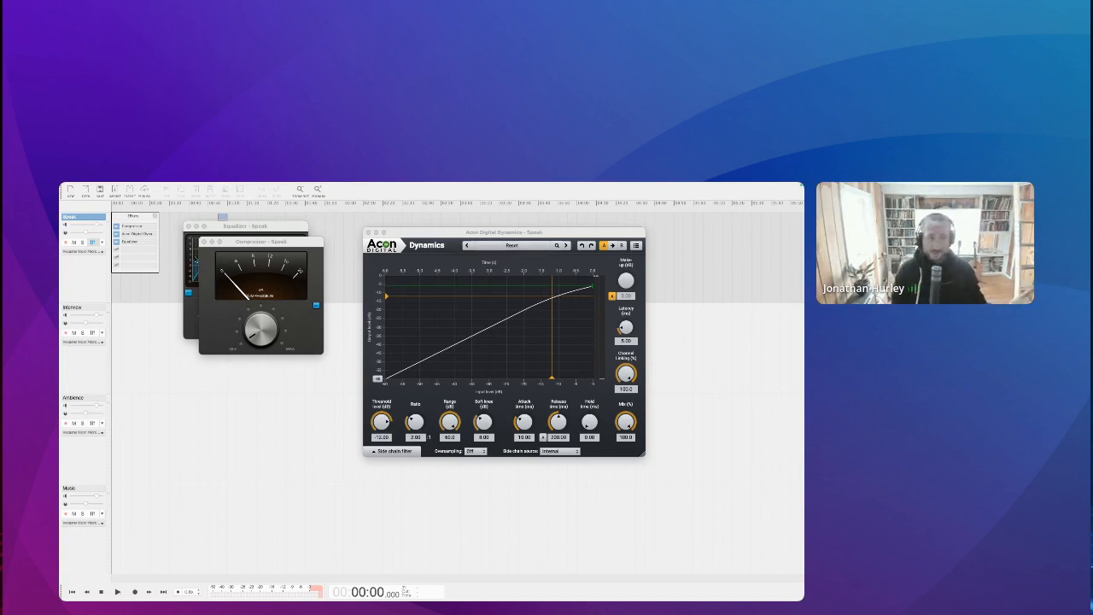
- Close the Compressor and Equalizer windows, and bring the Speak track's Acon Digital Dynamics window to the front
left_click(203, 242)
left_click(188, 226)
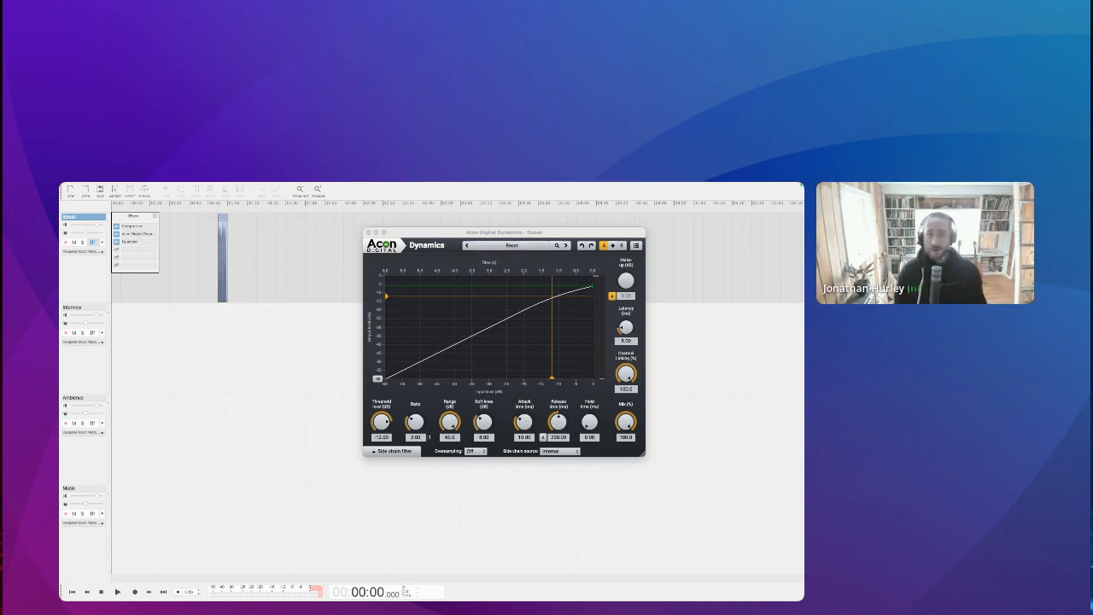
left_click(143, 236)
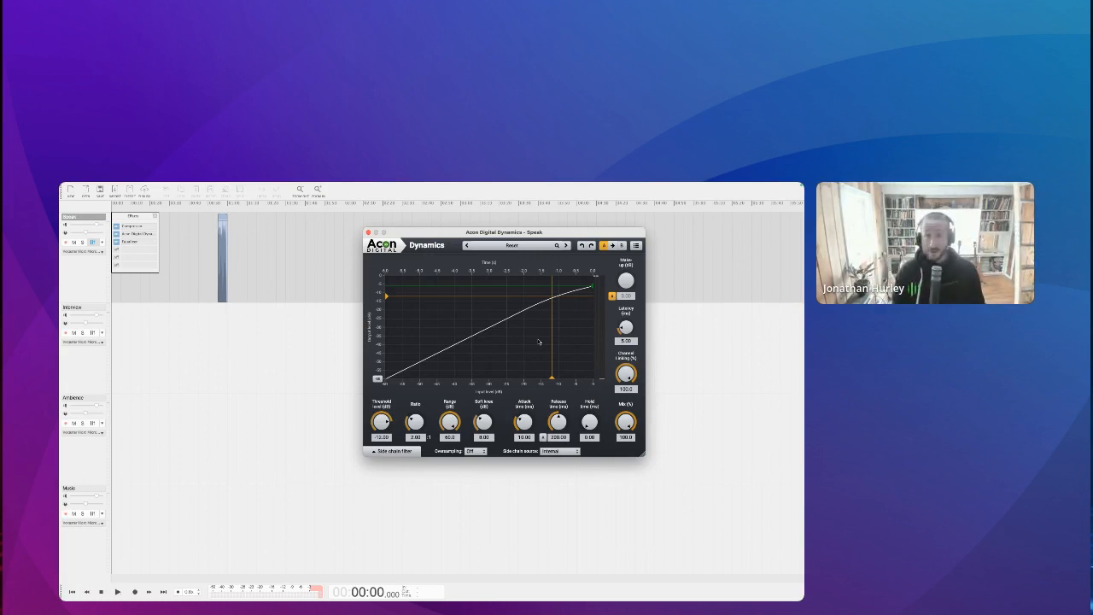
- Load the Loud & Fast vocals factory preset in the Acon Digital Dynamics effect on the Speak track
left_click(527, 247)
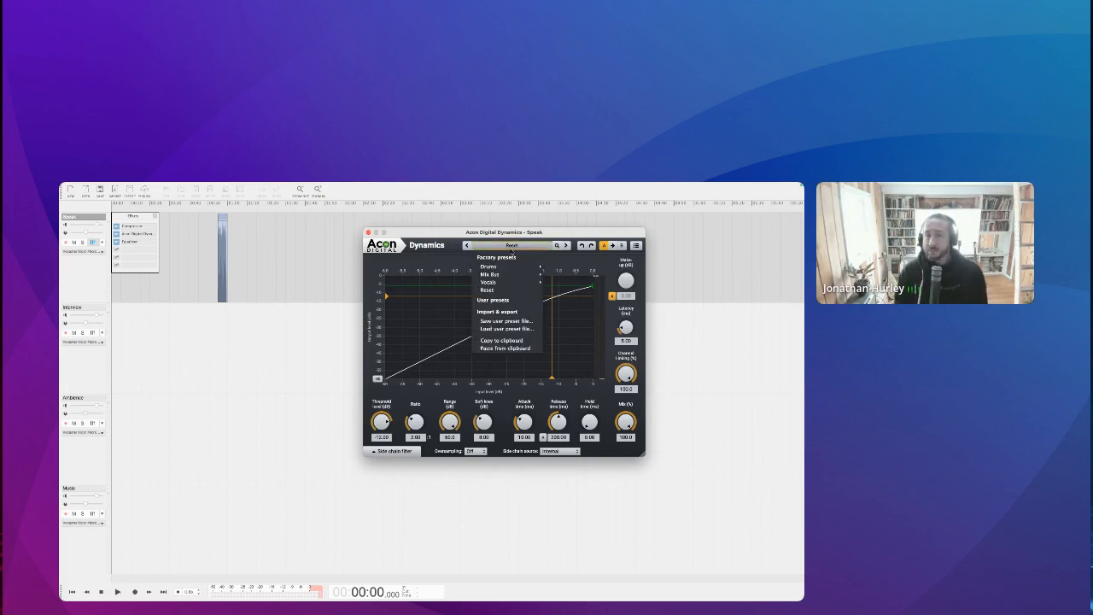
mouse_move(512, 282)
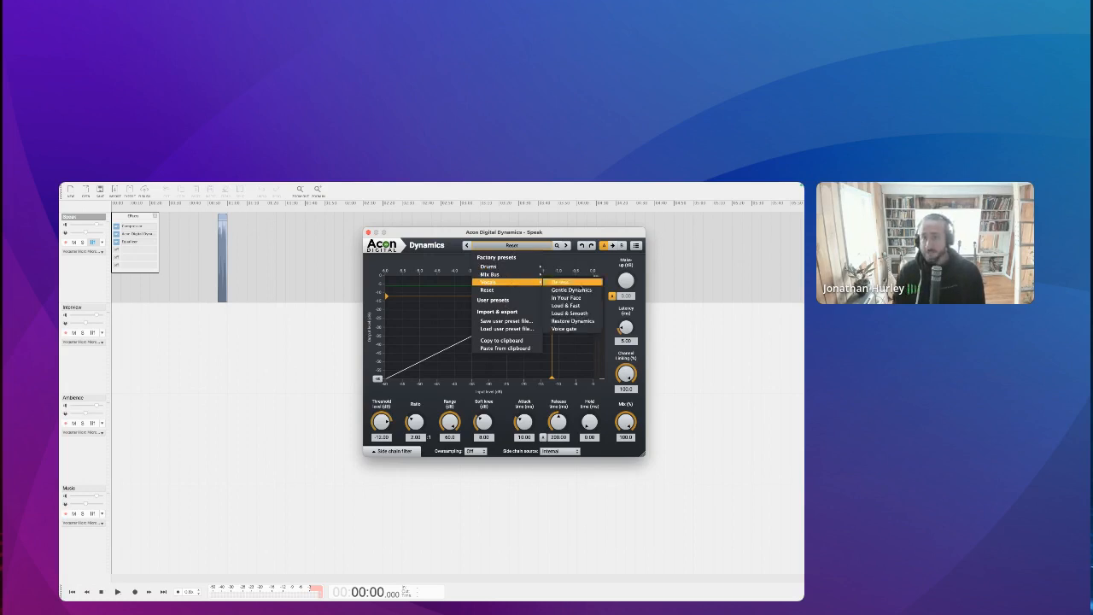
left_click(566, 305)
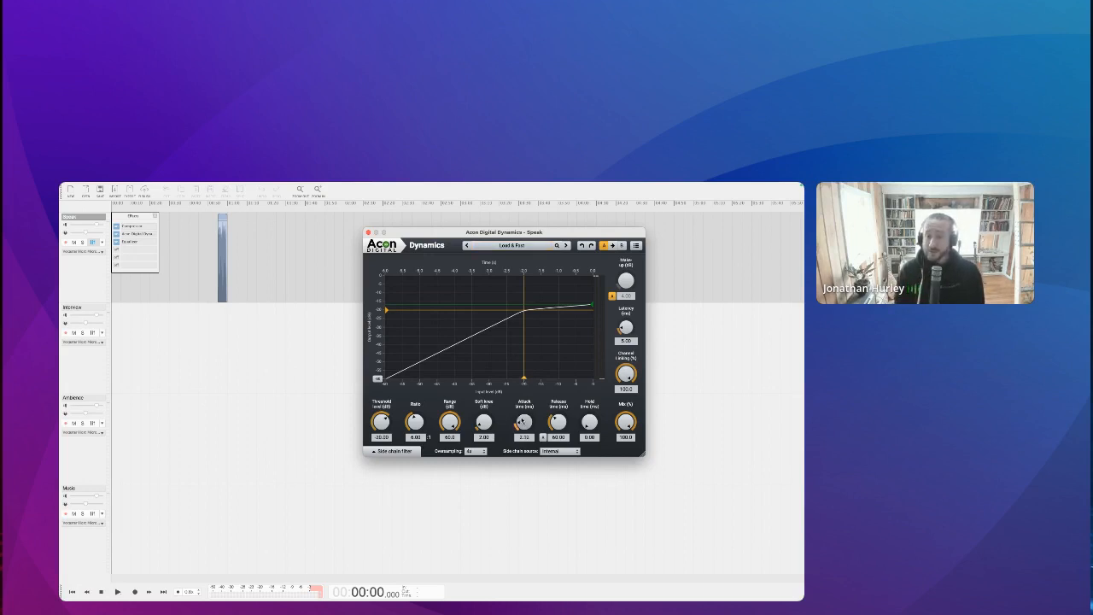
- Adjust the Dynamics attack time, lower channel linking to about 17%, raise the soft knee to about 22.7 dB, and slightly reduce the range
mouse_move(522, 420)
left_mouse_down()
mouse_move(523, 409)
mouse_move(521, 421)
left_mouse_up()
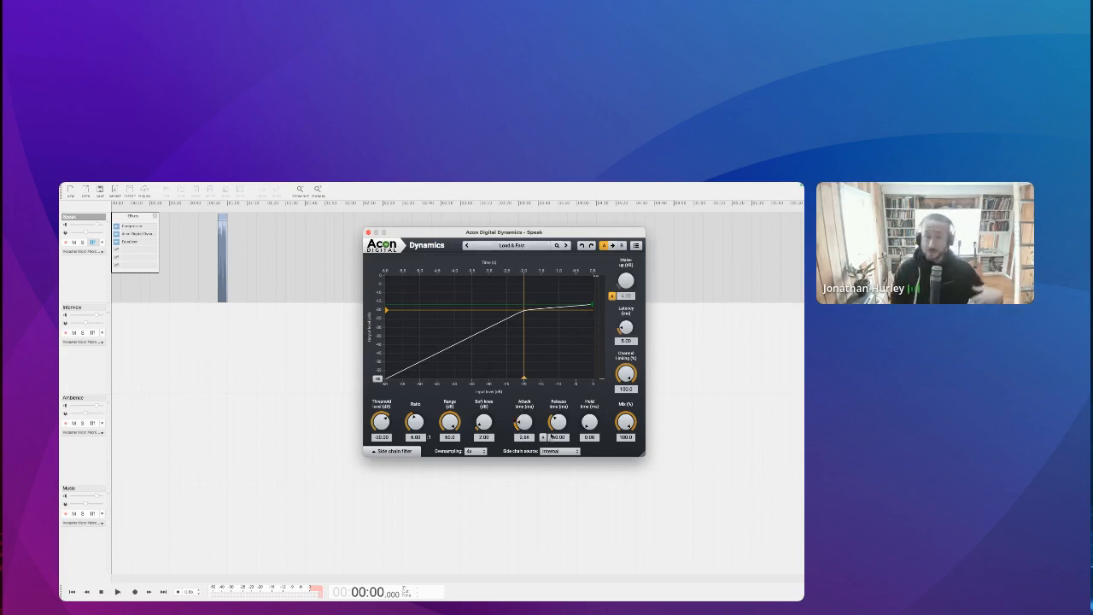
left_click_drag(626, 373, 625, 455)
left_click_drag(490, 417, 490, 343)
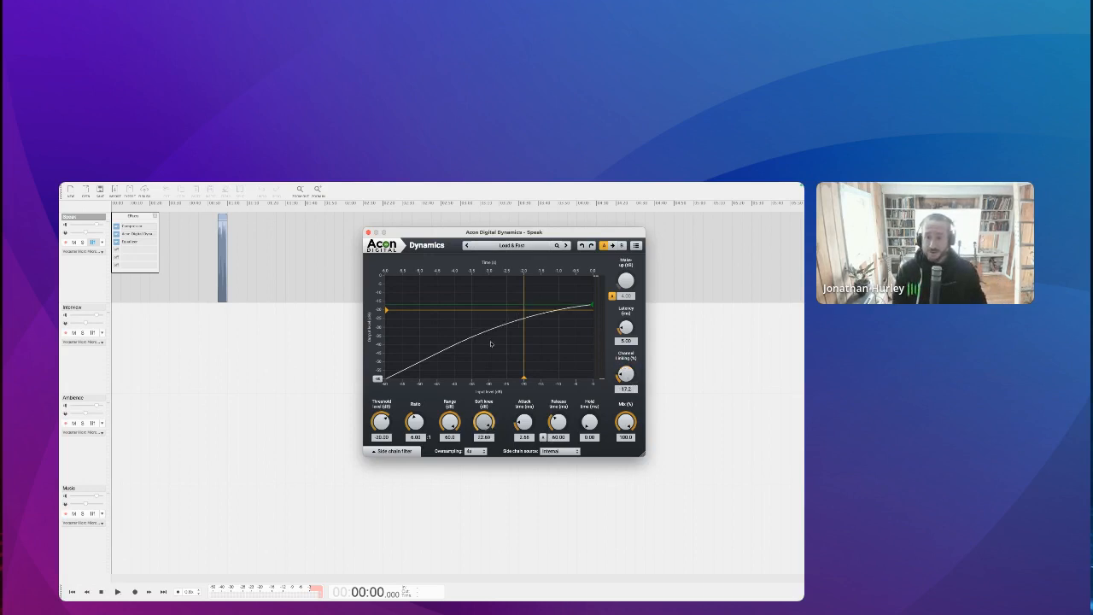
left_click_drag(456, 417, 456, 445)
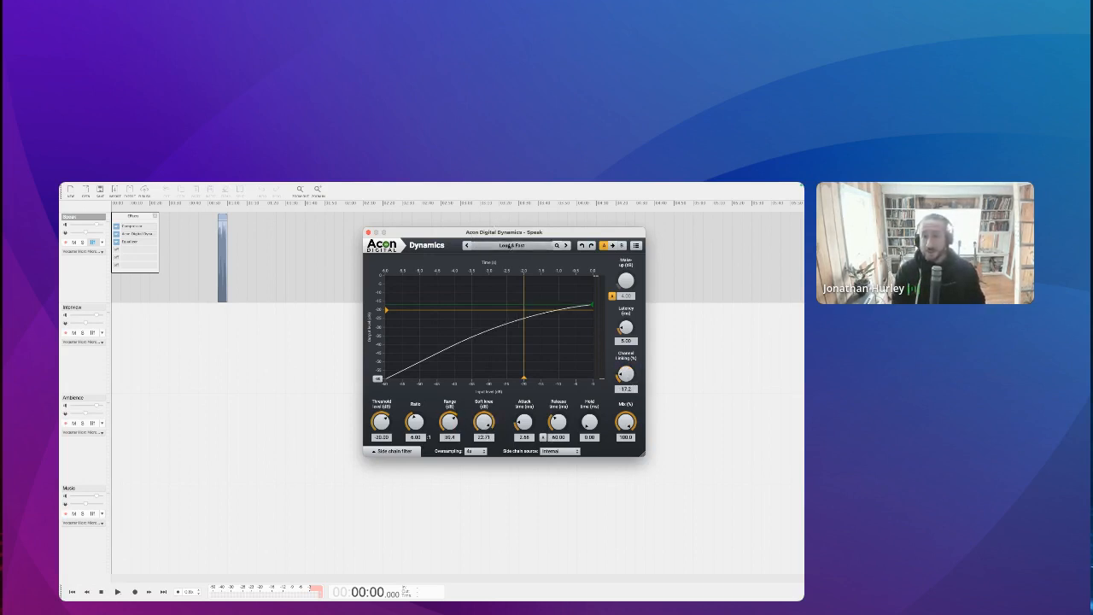
- Load the Loud & Smooth vocals factory preset in Acon Digital Dynamics and close the plug-in window
left_click(505, 245)
mouse_move(507, 282)
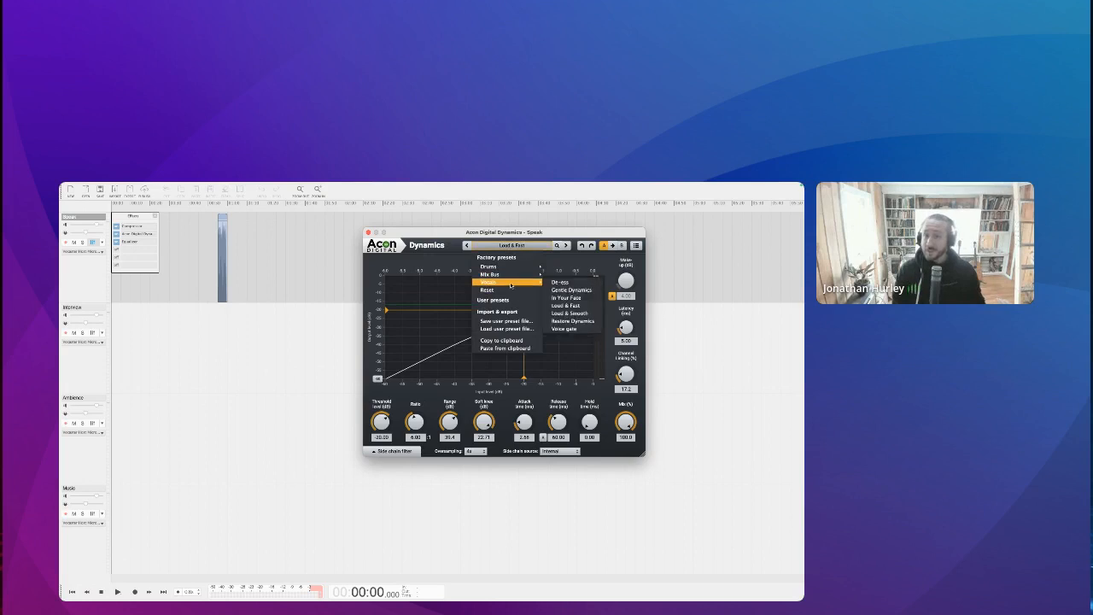
left_click(548, 313)
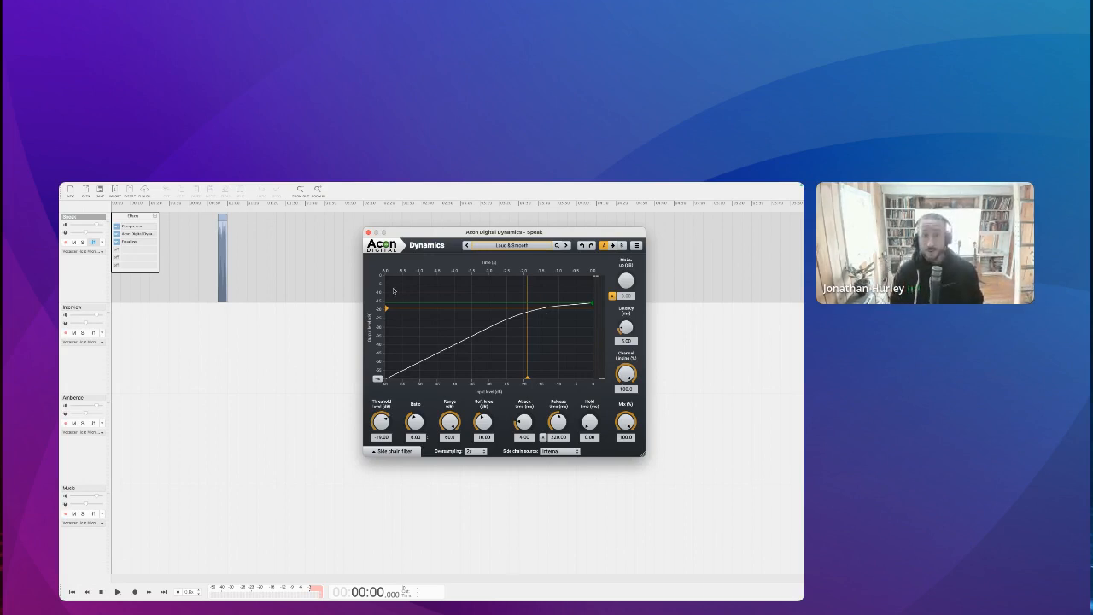
left_click(368, 232)
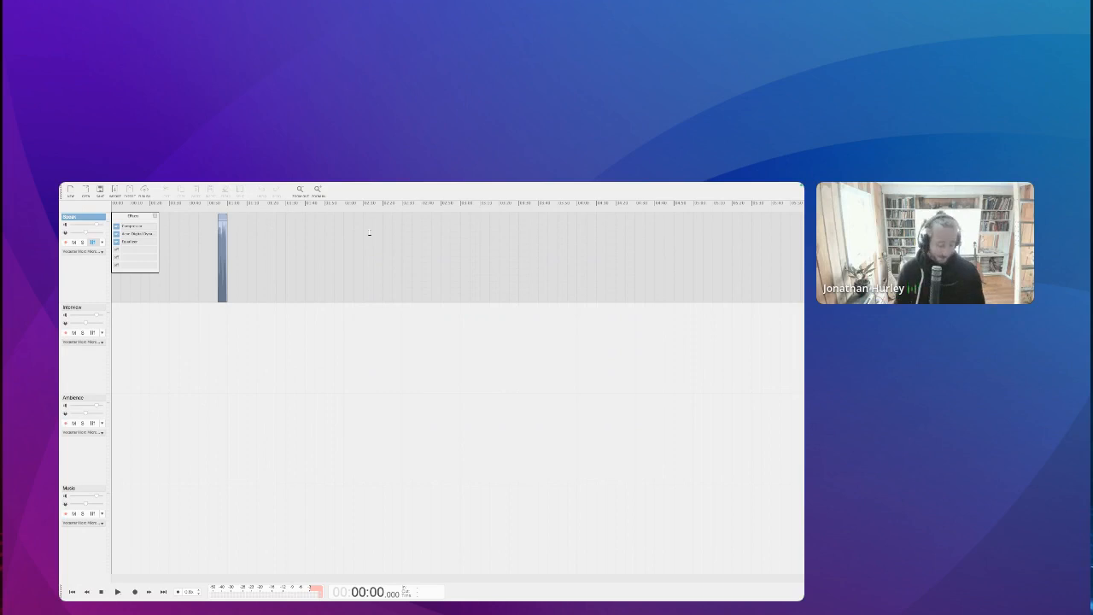
- Switch to the Airmeet session in the browser and stop presenting the screen
key("super+Tab")
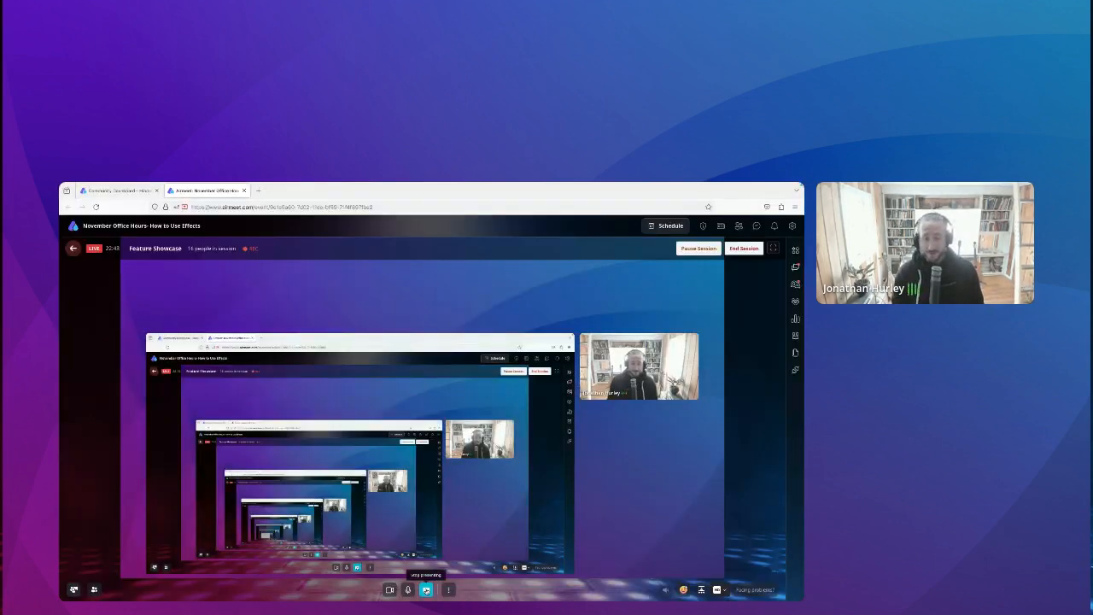
left_click(426, 589)
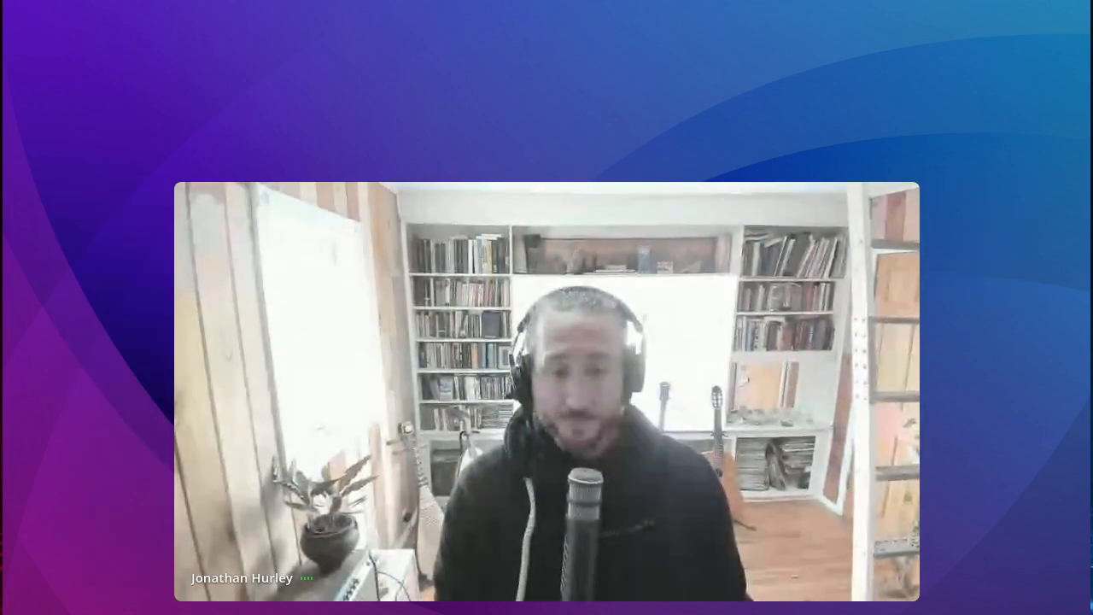